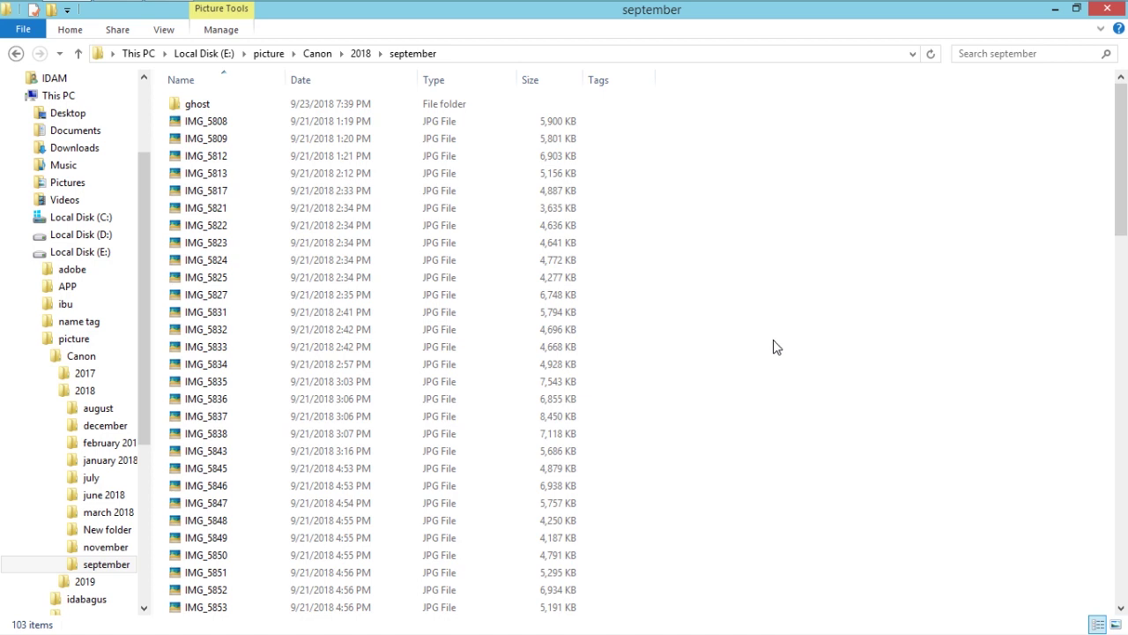
# Look through the september folder's file list to see which items are JPG pictures and which are video files.
pyautogui.scroll(-1, 774, 347)
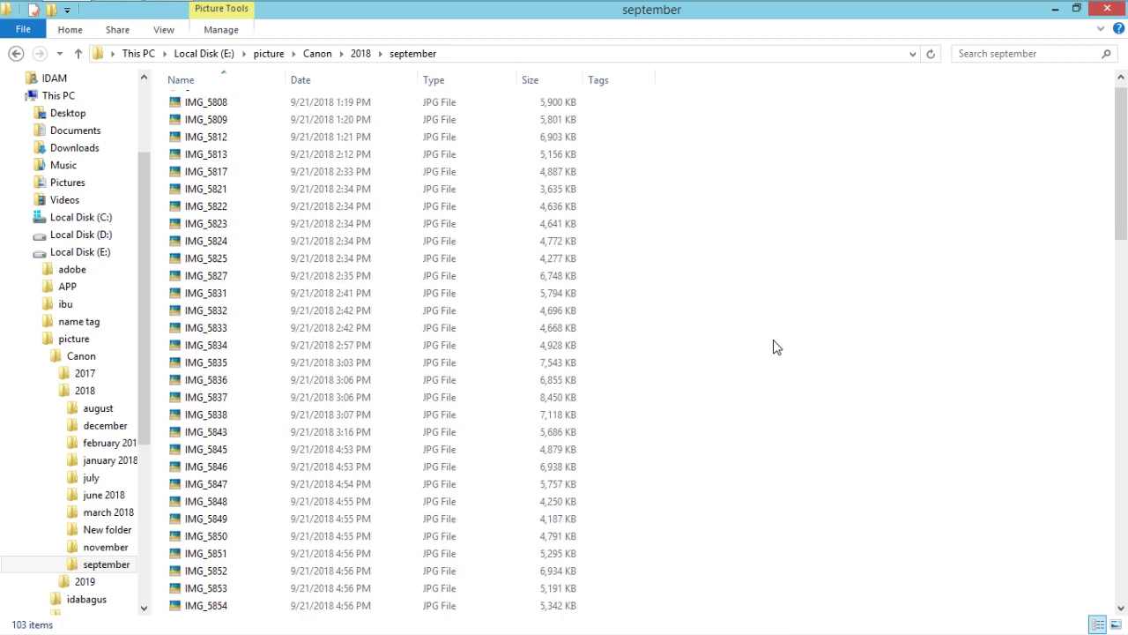
pyautogui.scroll(-20, 774, 347)
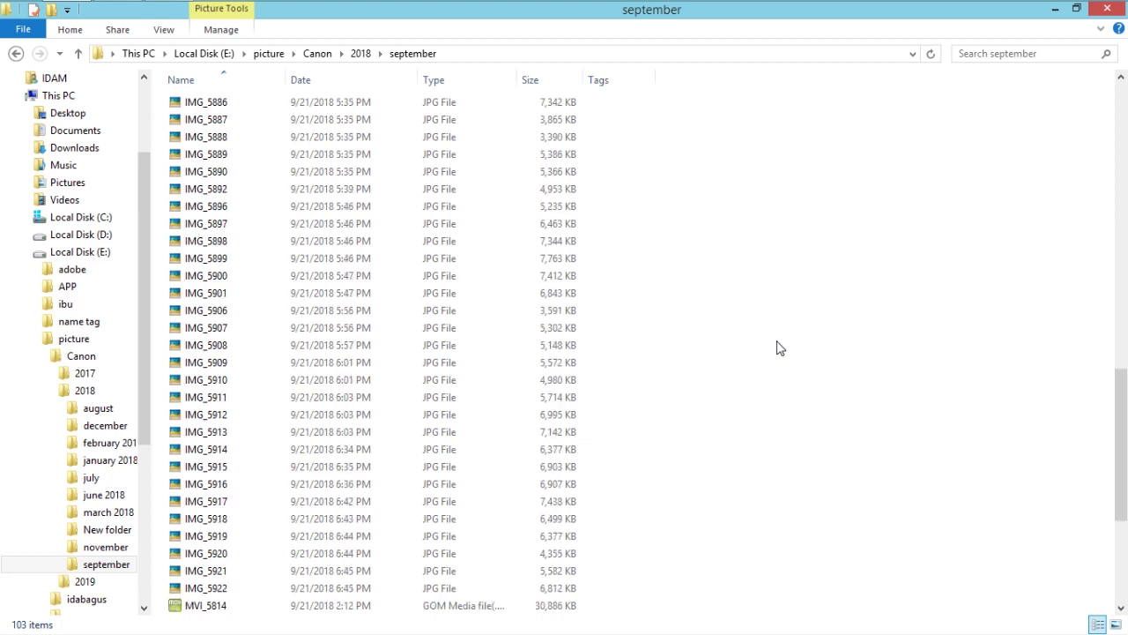
pyautogui.click(547, 415)
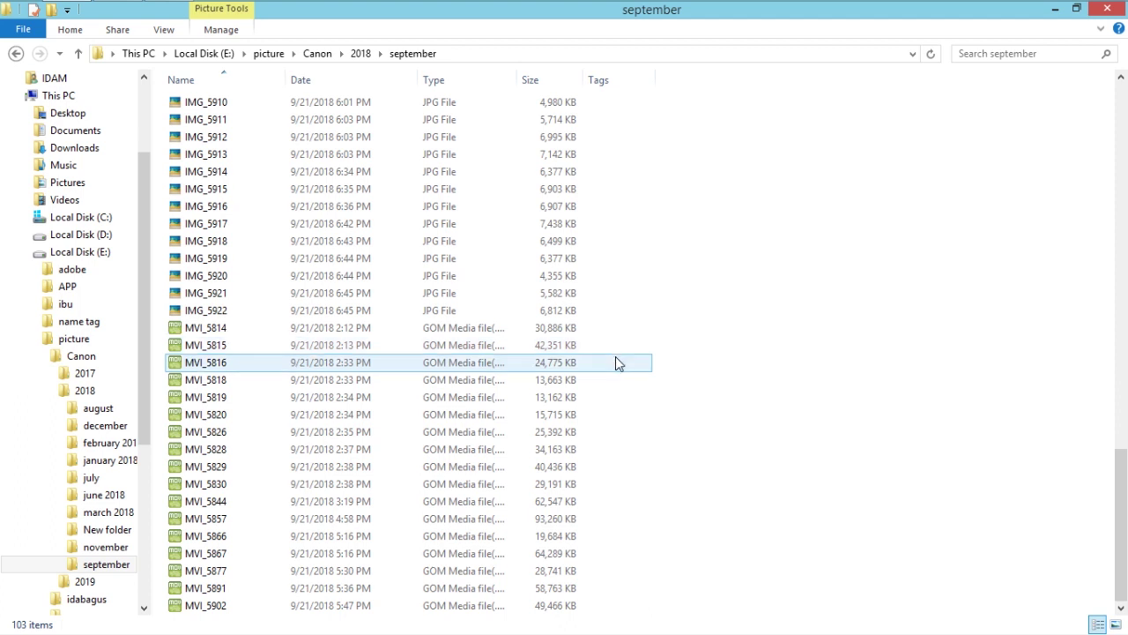
pyautogui.scroll(4, 615, 363)
pyautogui.scroll(-3, 614, 362)
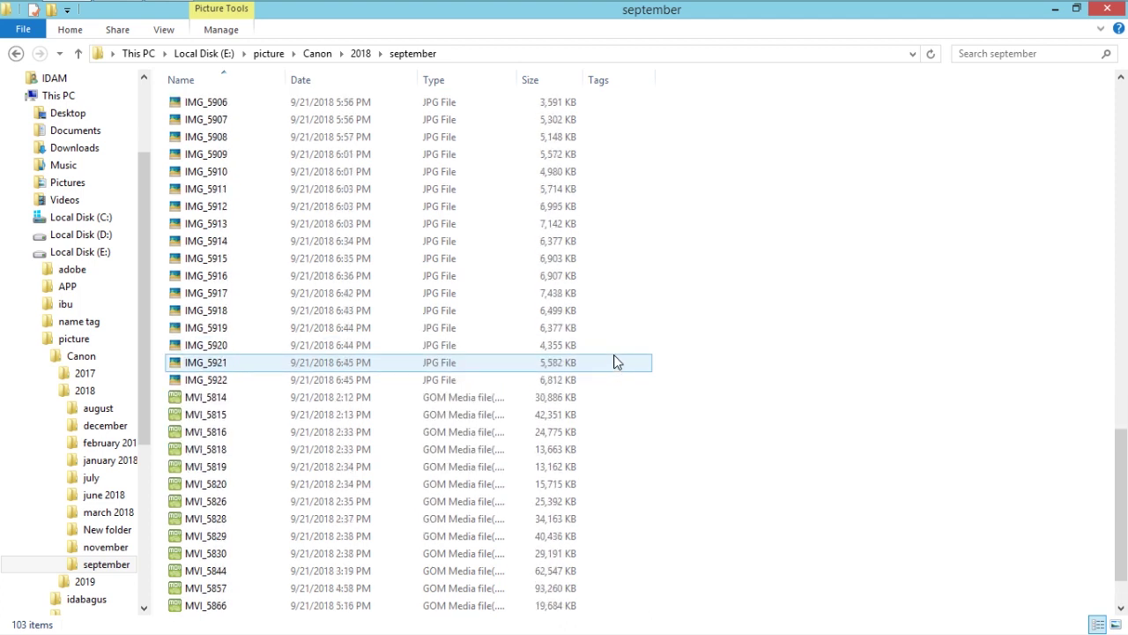
pyautogui.scroll(-1, 615, 361)
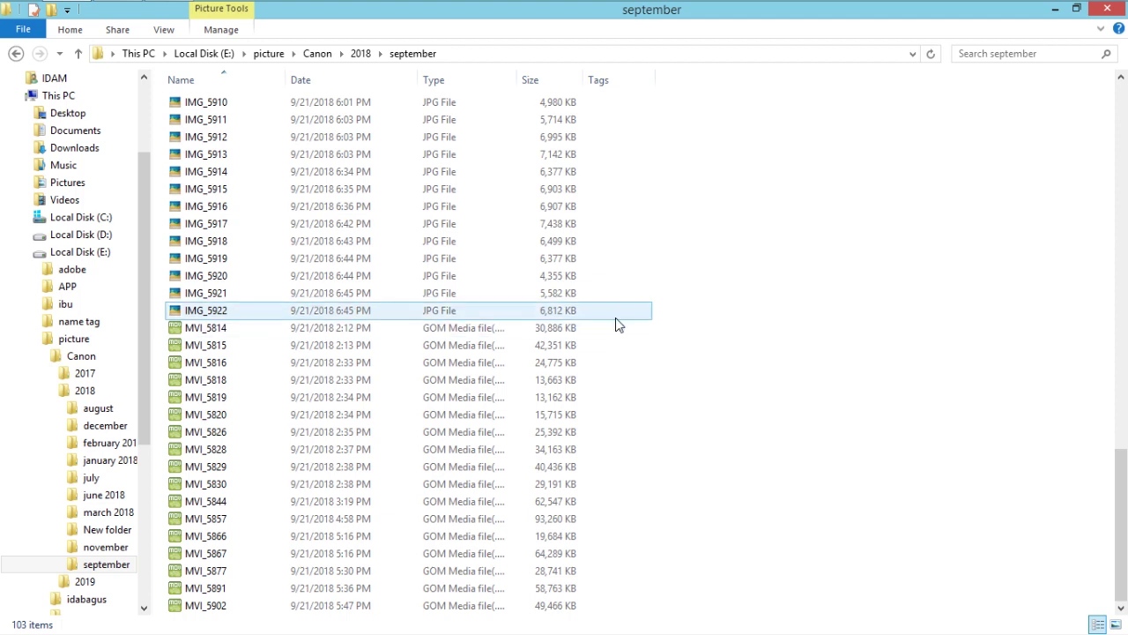
pyautogui.scroll(4, 608, 322)
pyautogui.scroll(-4, 608, 324)
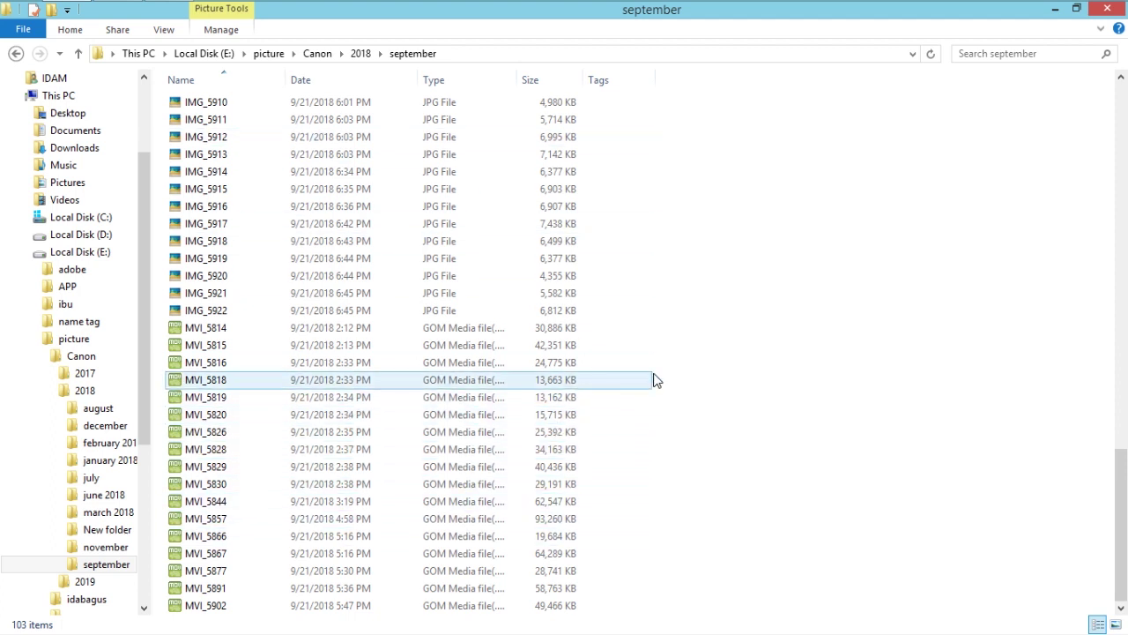
pyautogui.scroll(1, 688, 385)
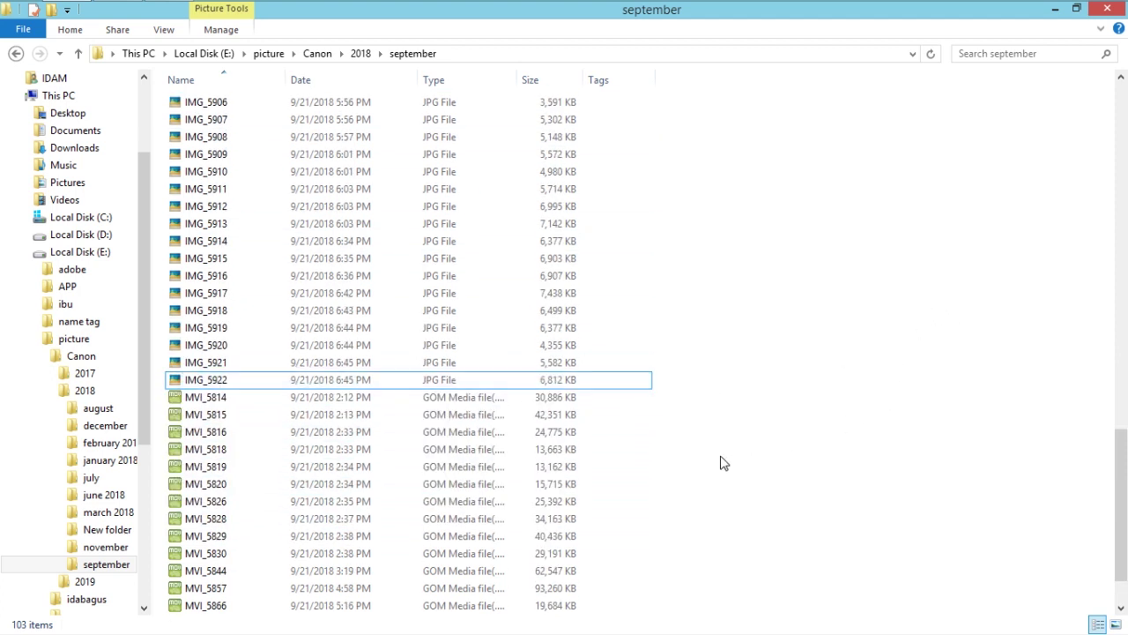
pyautogui.scroll(1, 778, 409)
pyautogui.scroll(15, 778, 409)
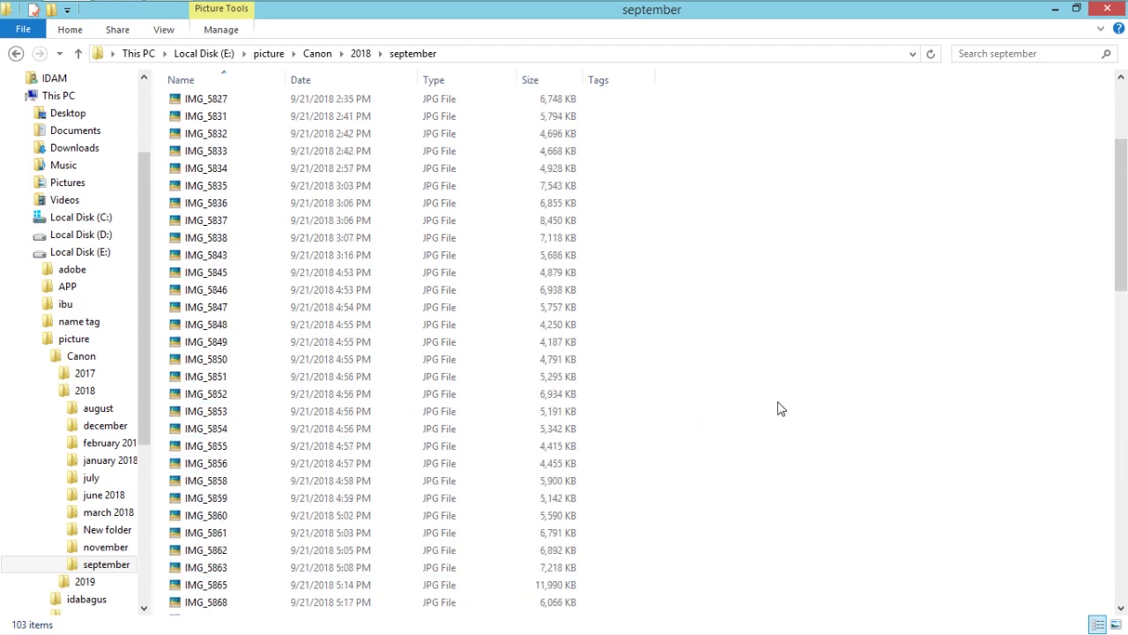
# Create a new folder named "picture" inside the september folder.
pyautogui.rightClick(753, 258)
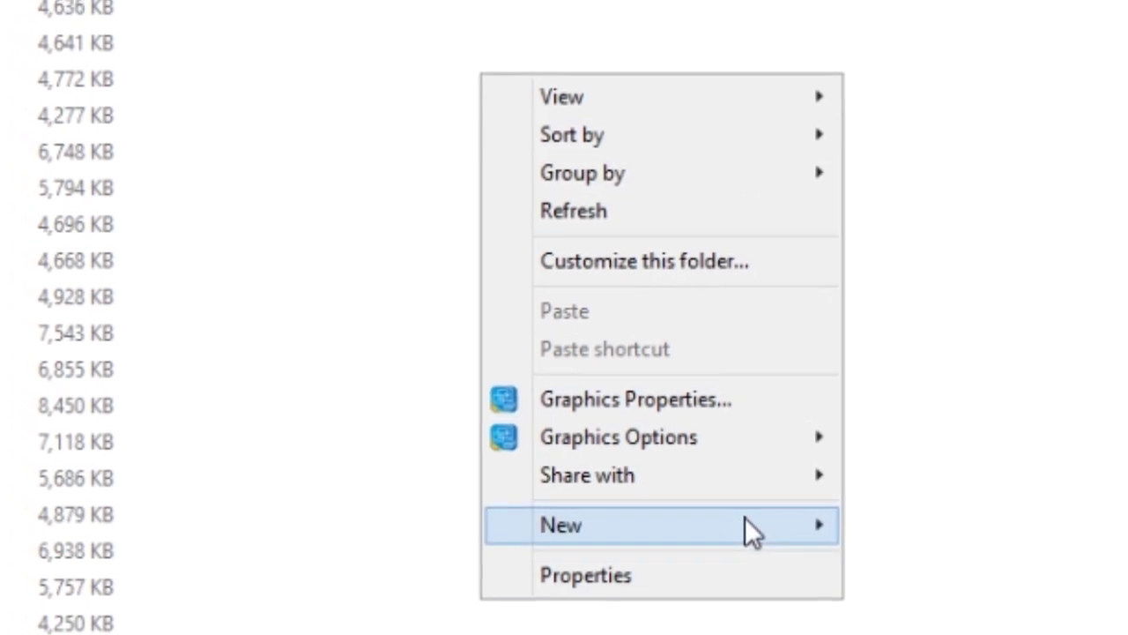
pyautogui.moveTo(745, 520)
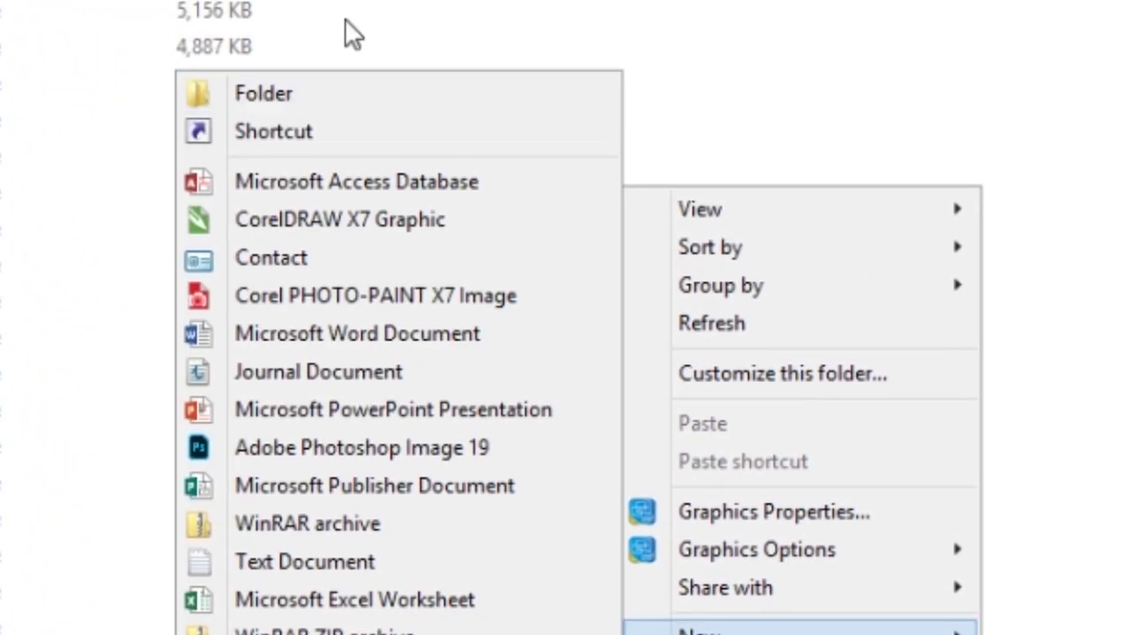
pyautogui.click(365, 95)
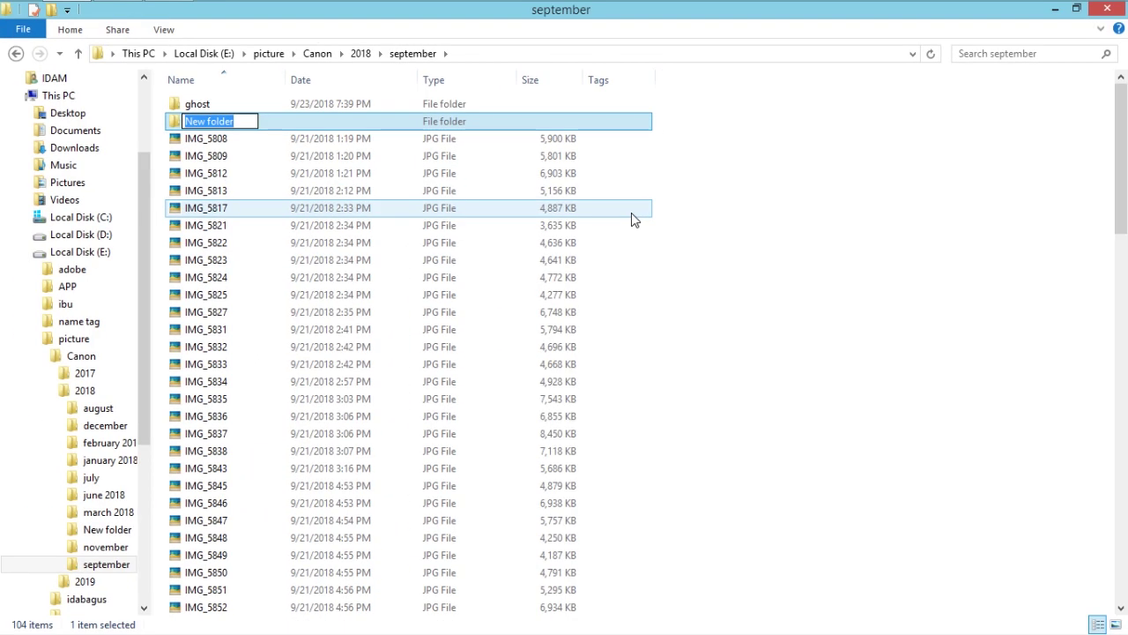
pyautogui.write('picture')
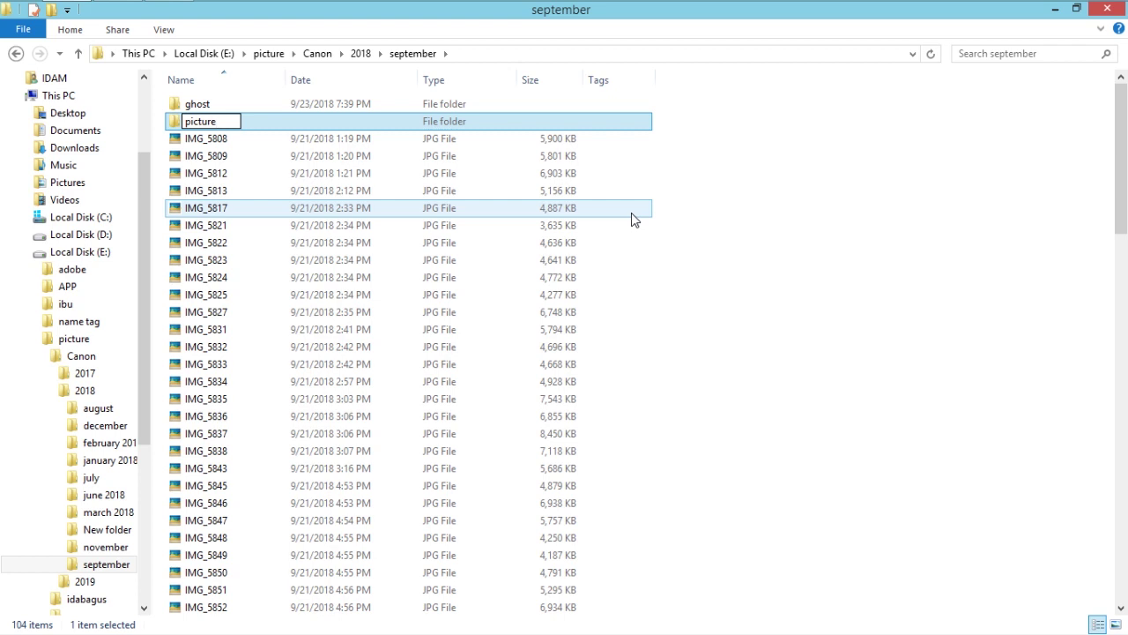
pyautogui.press('Return')
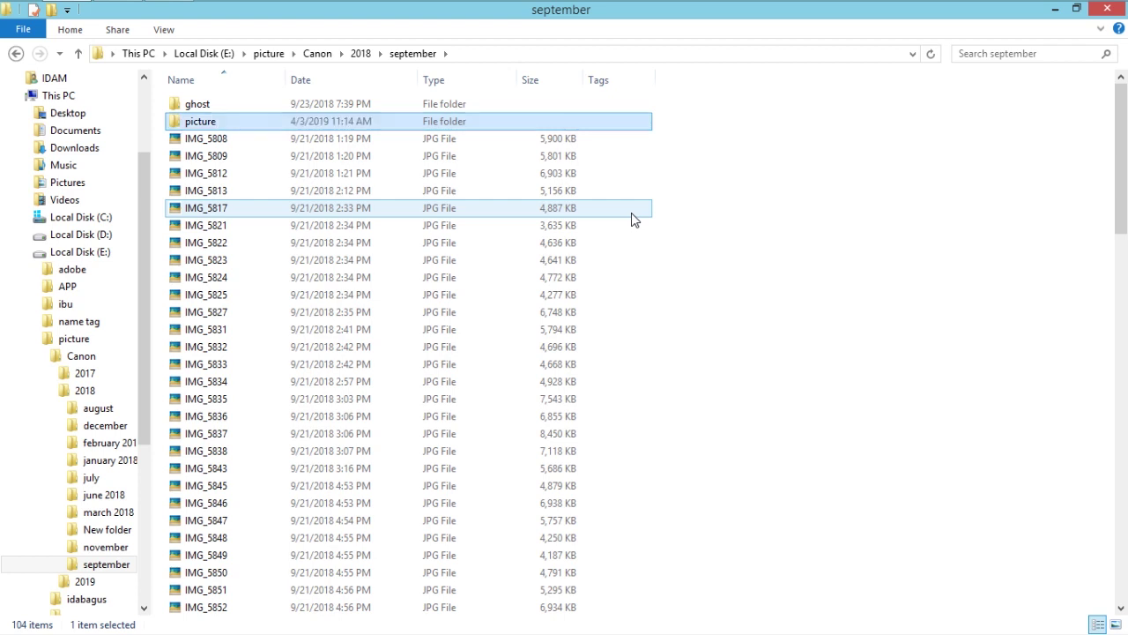
# Create another new folder named "videos" inside the september folder.
pyautogui.rightClick(742, 225)
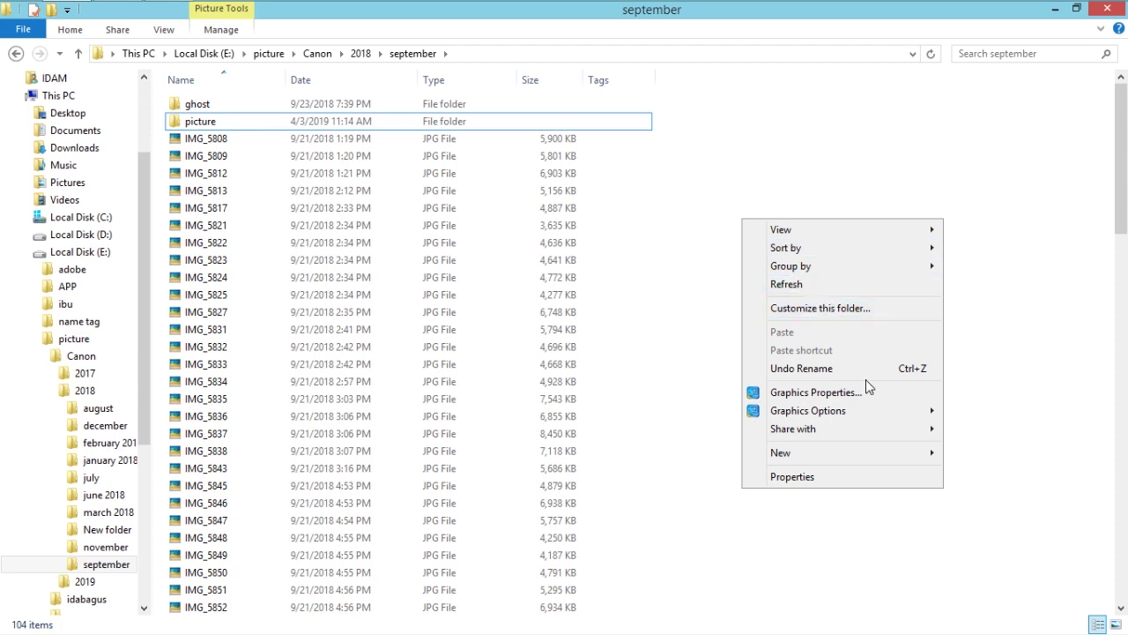
pyautogui.click(625, 192)
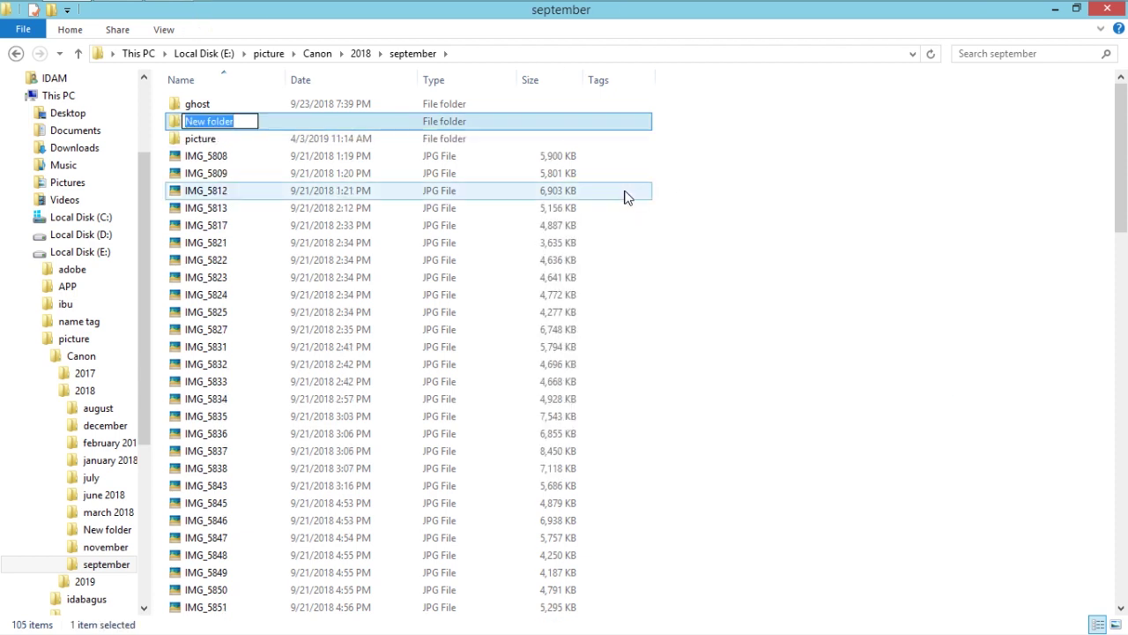
pyautogui.write('vide')
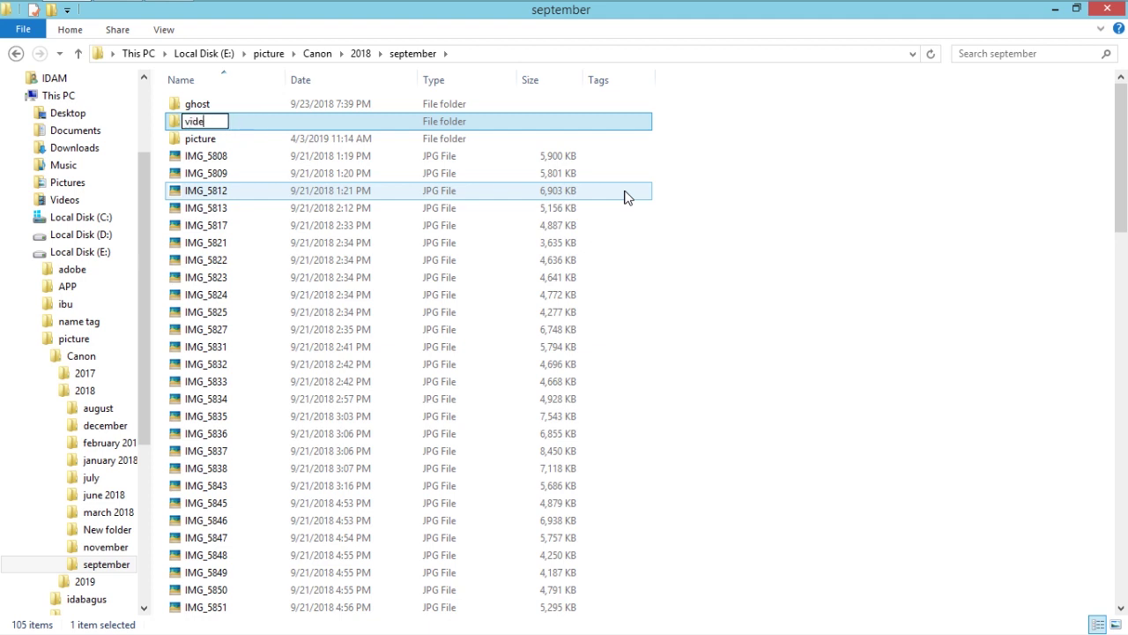
pyautogui.press('Return')
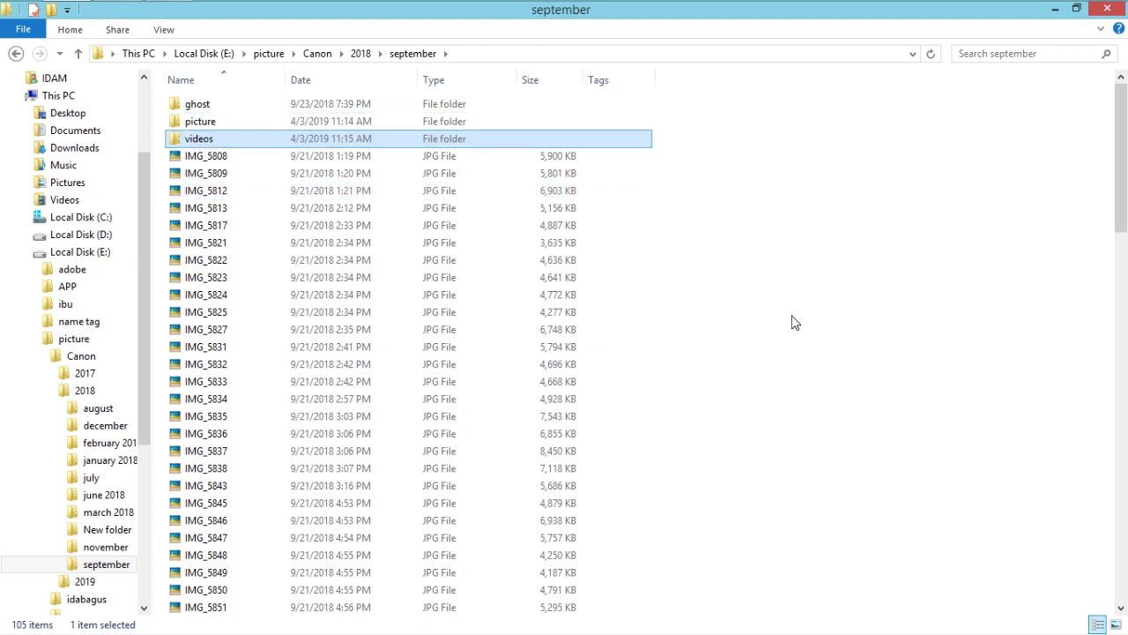
# Move all the JPG files, IMG_5808 through IMG_5922, from the september folder into its picture subfolder.
pyautogui.scroll(-12, 792, 323)
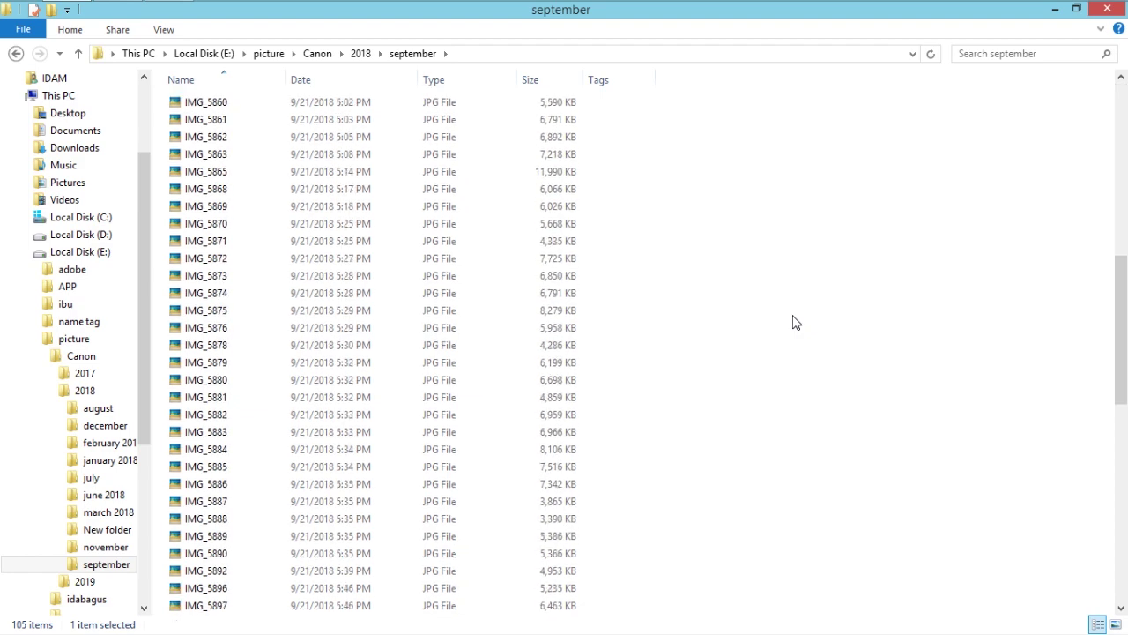
pyautogui.scroll(-12, 791, 323)
pyautogui.click(326, 311)
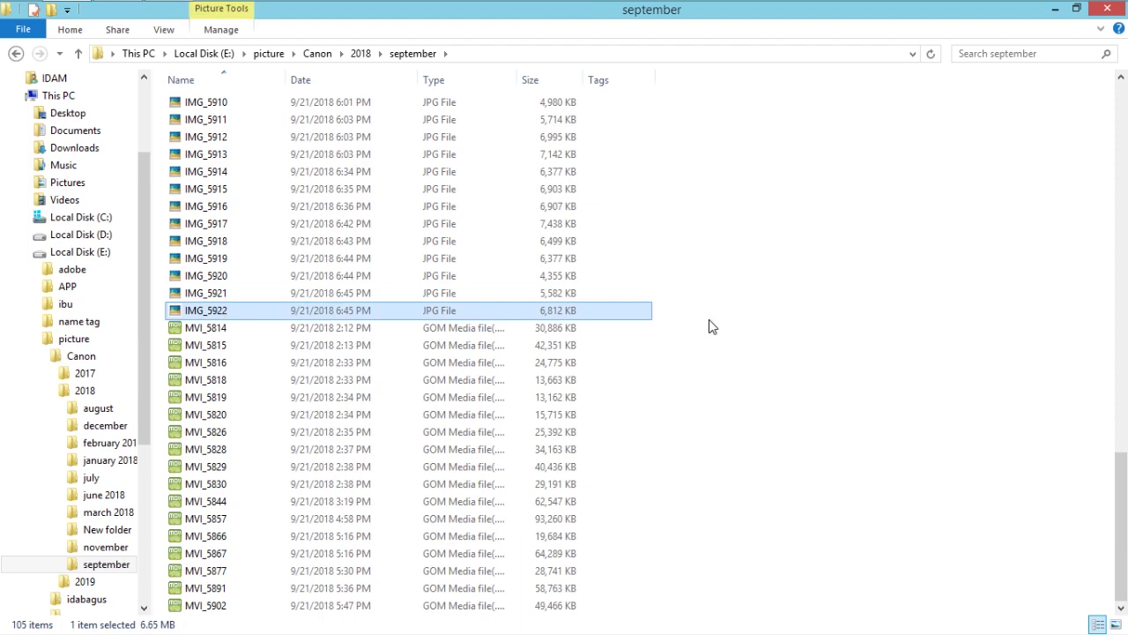
pyautogui.scroll(20, 847, 319)
pyautogui.scroll(7, 846, 319)
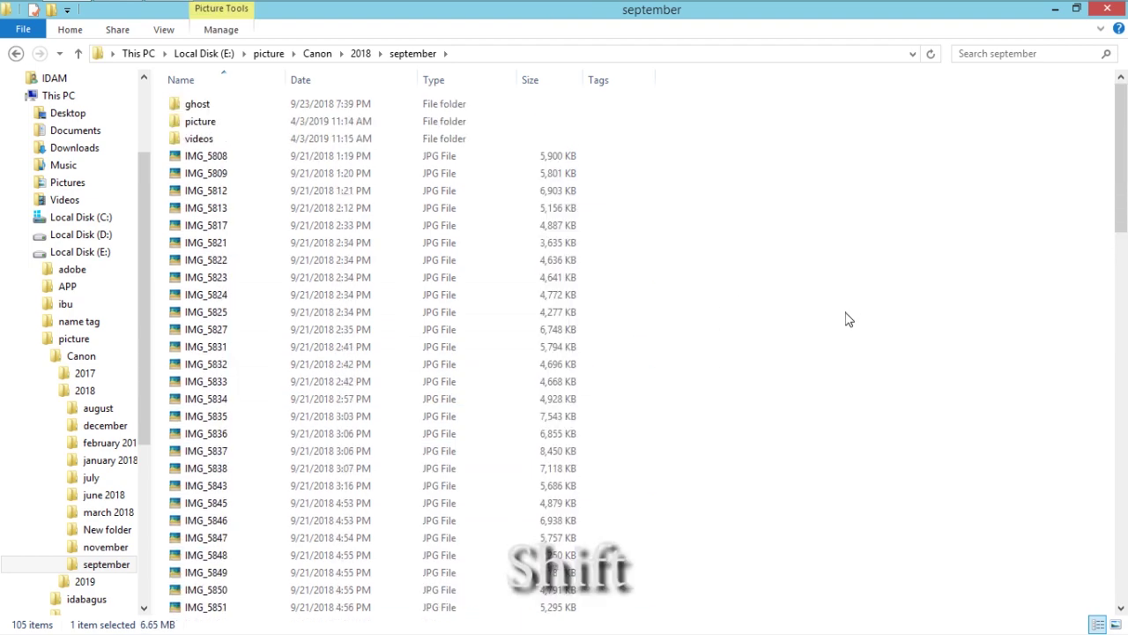
pyautogui.keyDown('shift'); pyautogui.click(216, 157); pyautogui.keyUp('shift')
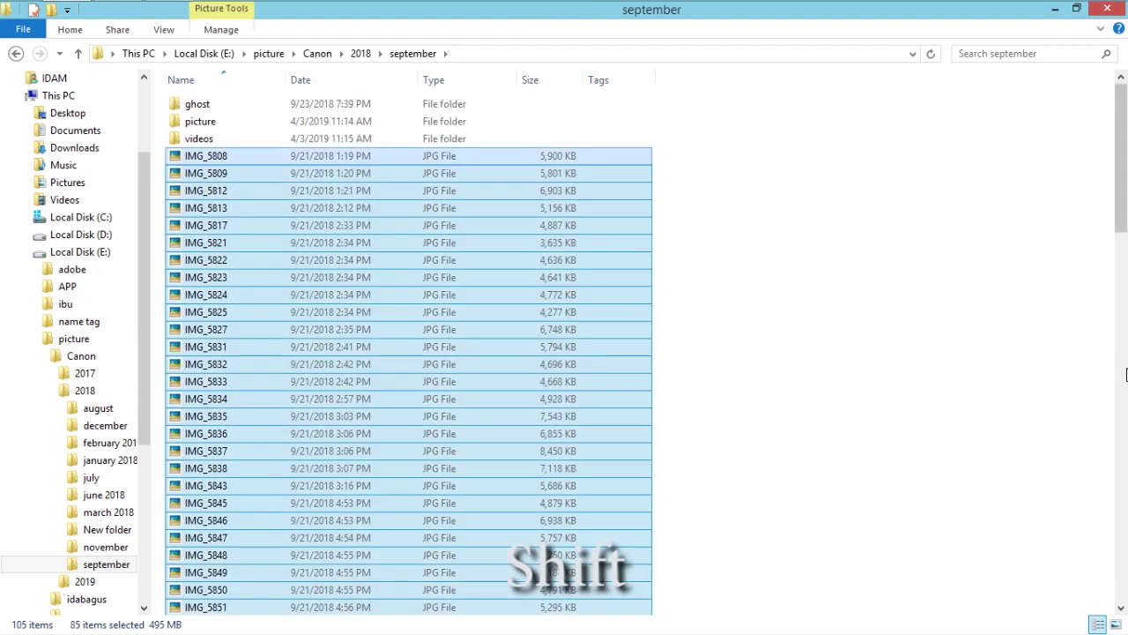
pyautogui.scroll(-10, 789, 323)
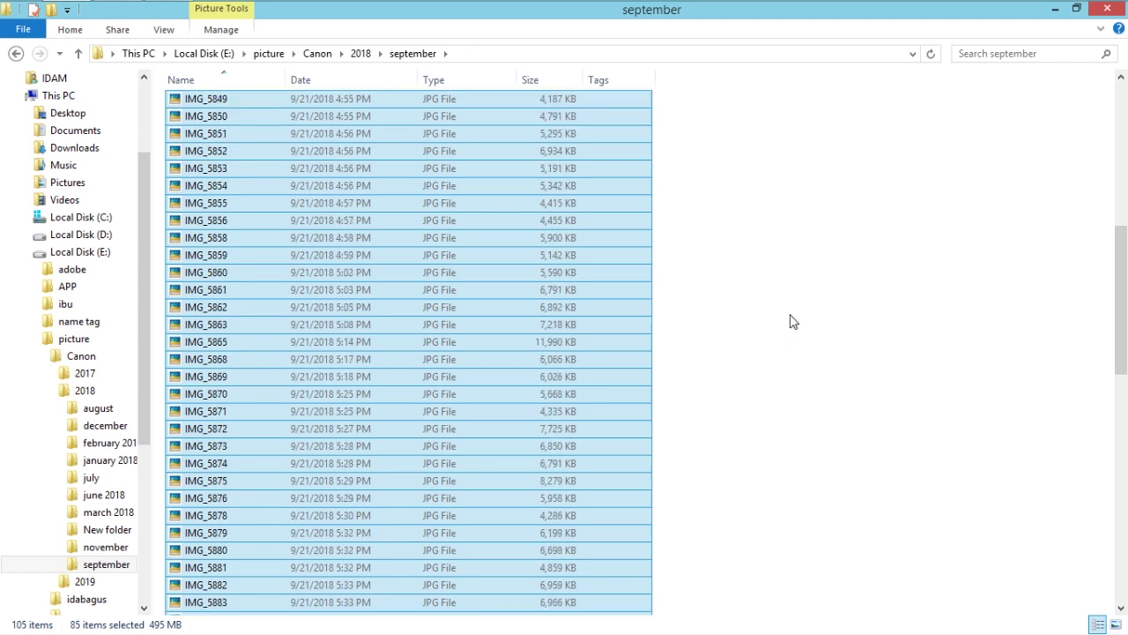
pyautogui.scroll(10, 789, 328)
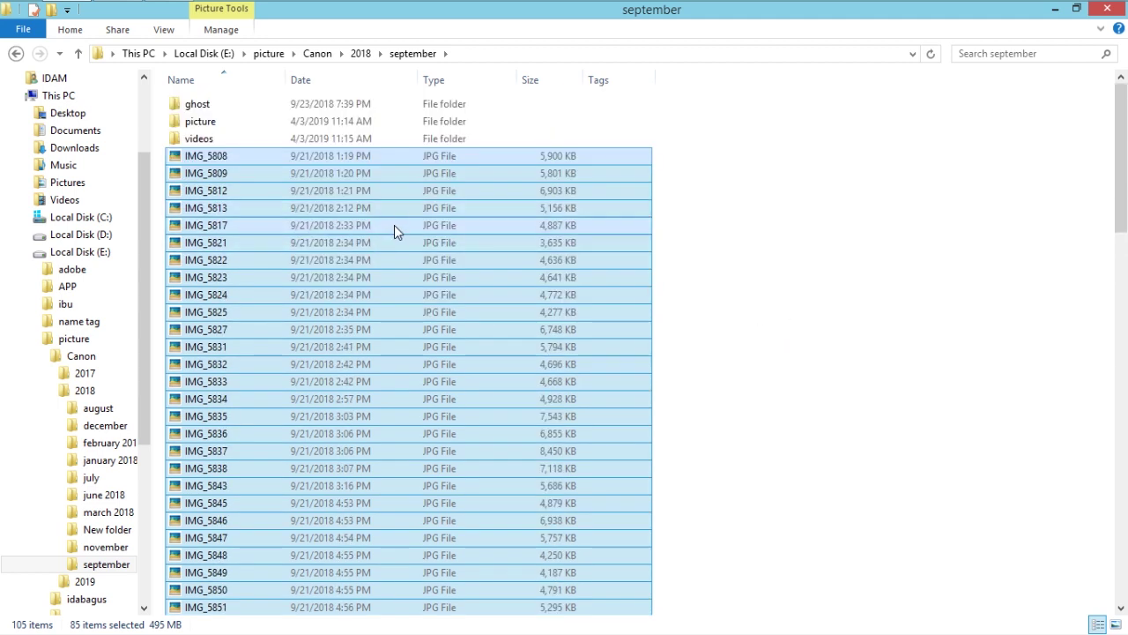
pyautogui.rightClick(360, 212)
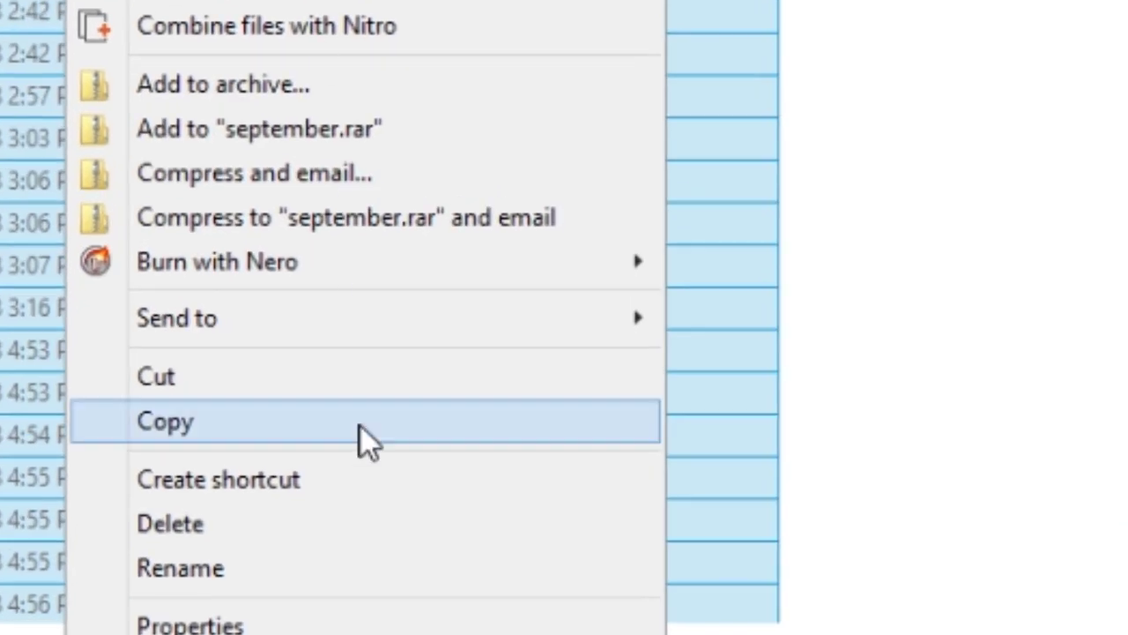
pyautogui.click(313, 379)
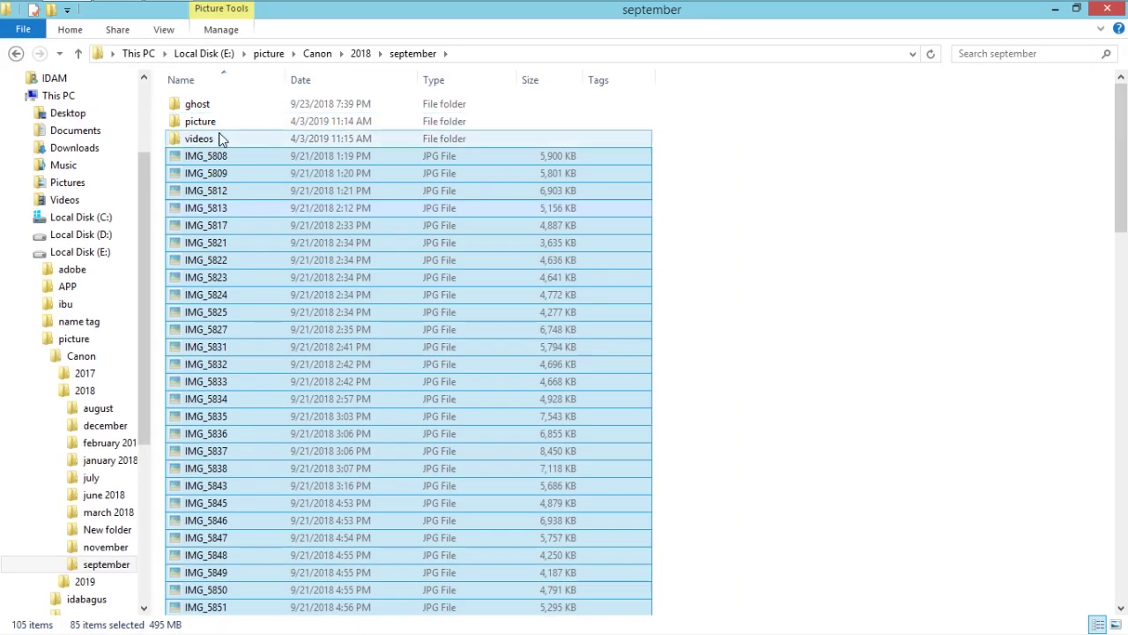
pyautogui.doubleClick(222, 127)
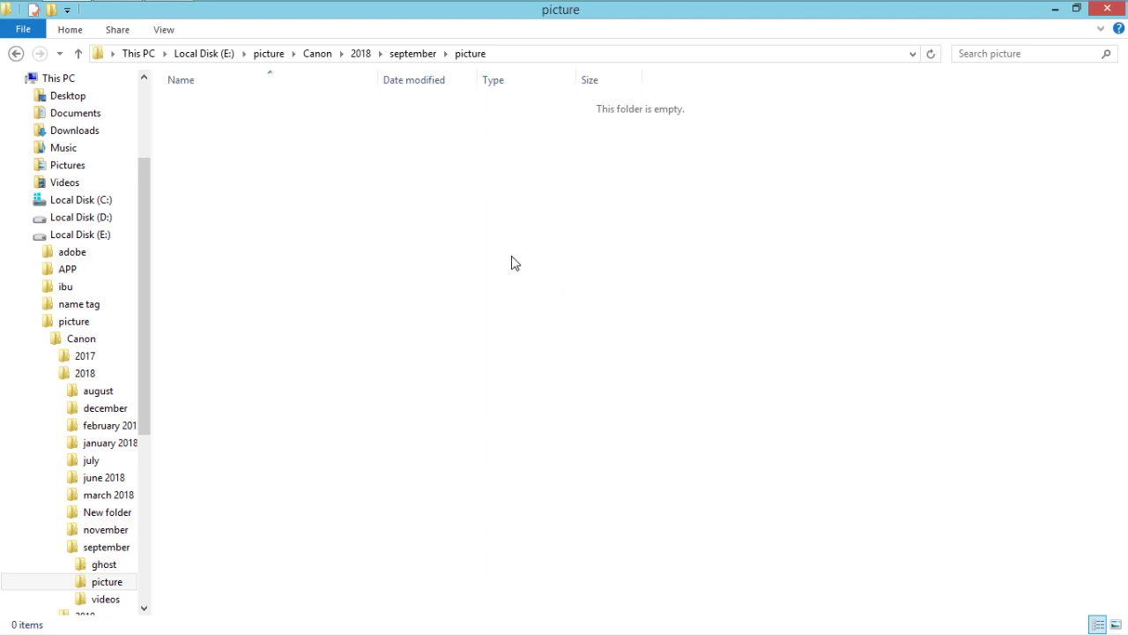
pyautogui.hotkey('ctrl', 'v')
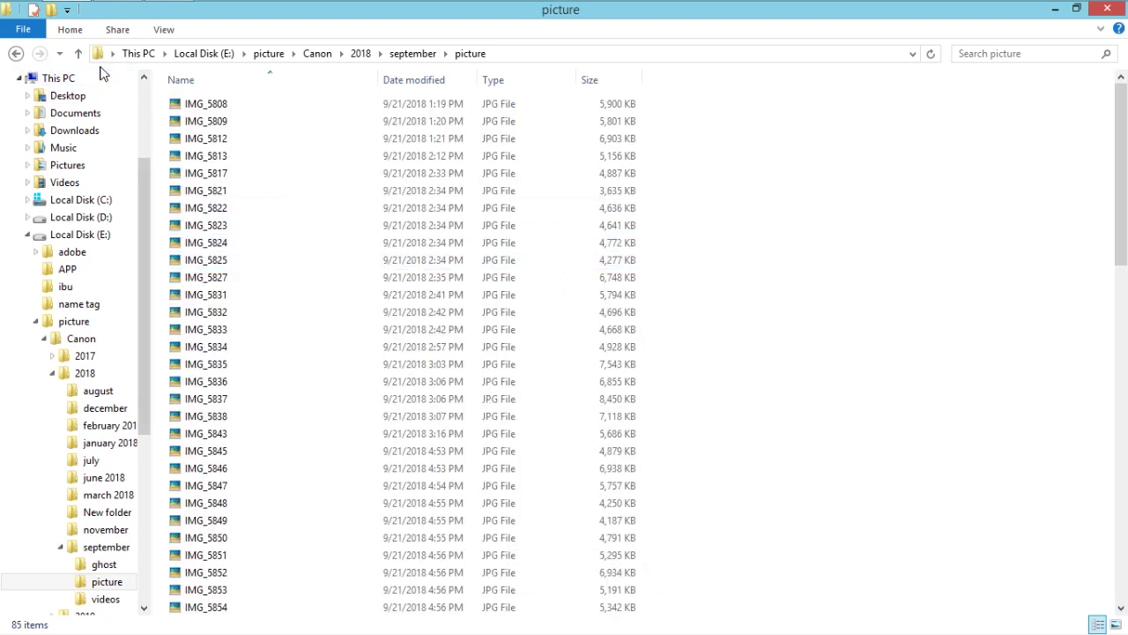
# Move all the video files, MVI_5814 through MVI_5902, from september into its videos subfolder, and return to the september folder.
pyautogui.click(77, 56)
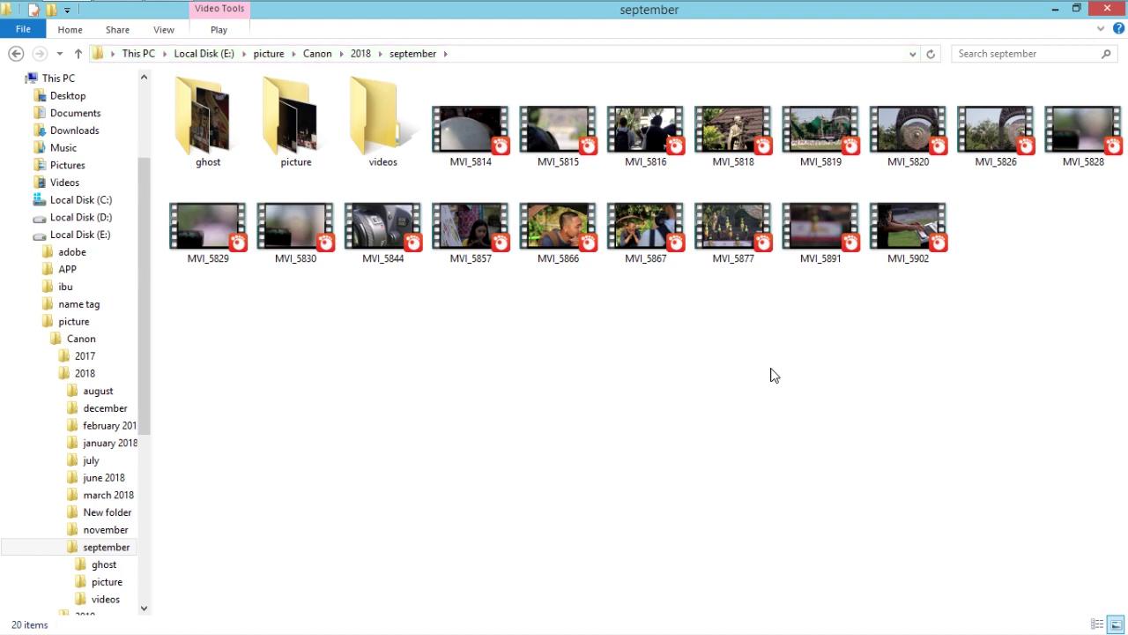
pyautogui.click(462, 127)
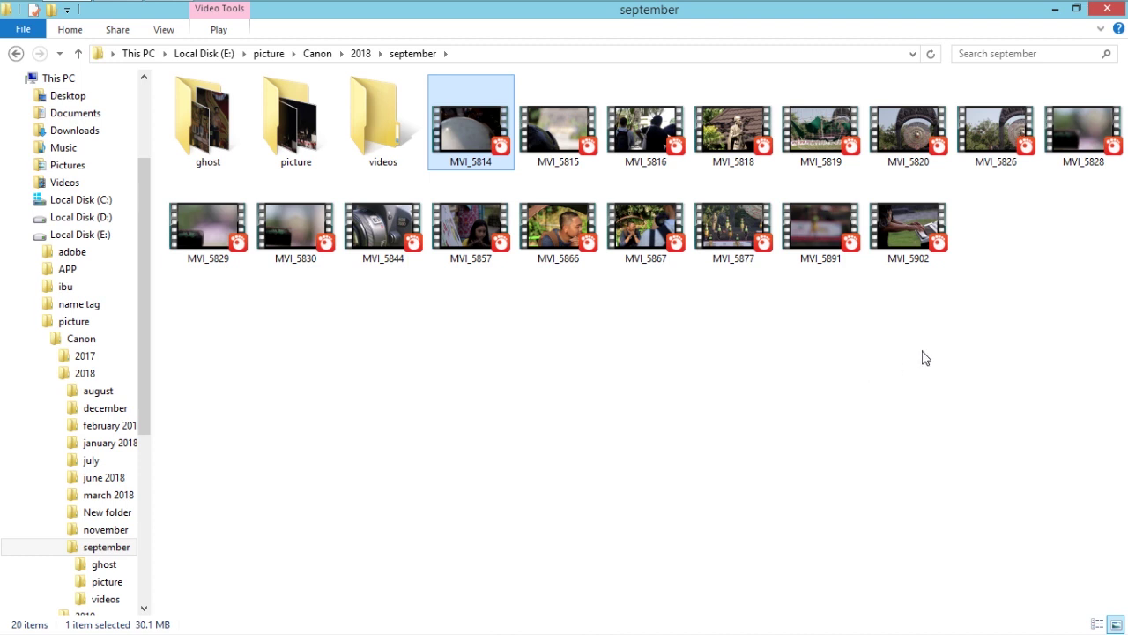
pyautogui.keyDown('shift'); pyautogui.click(913, 221); pyautogui.keyUp('shift')
pyautogui.rightClick(692, 151)
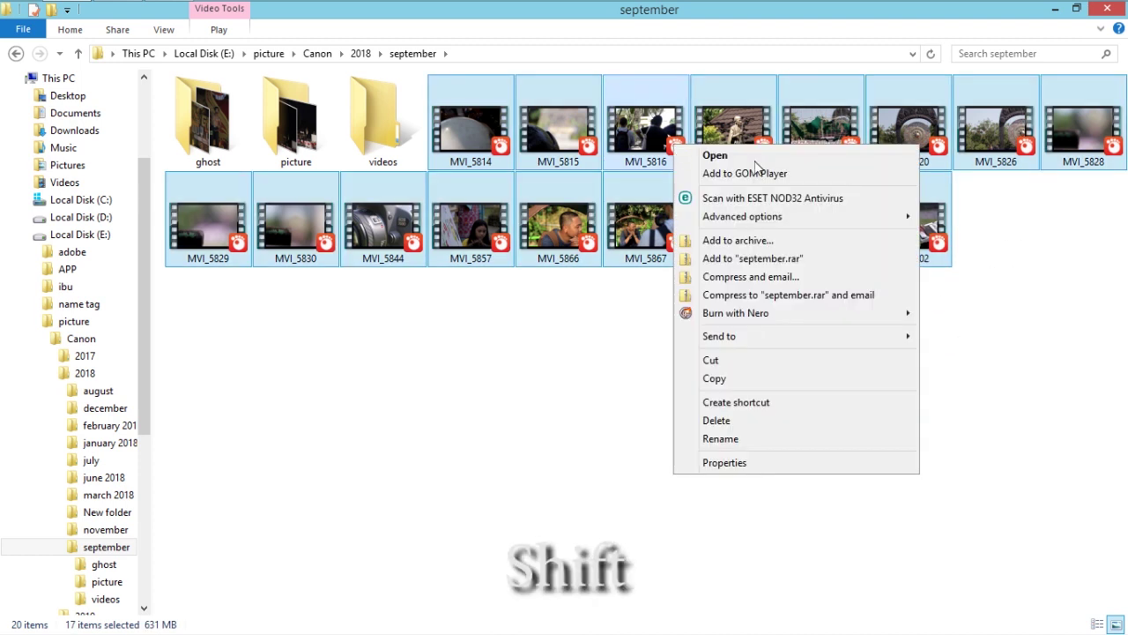
pyautogui.click(813, 359)
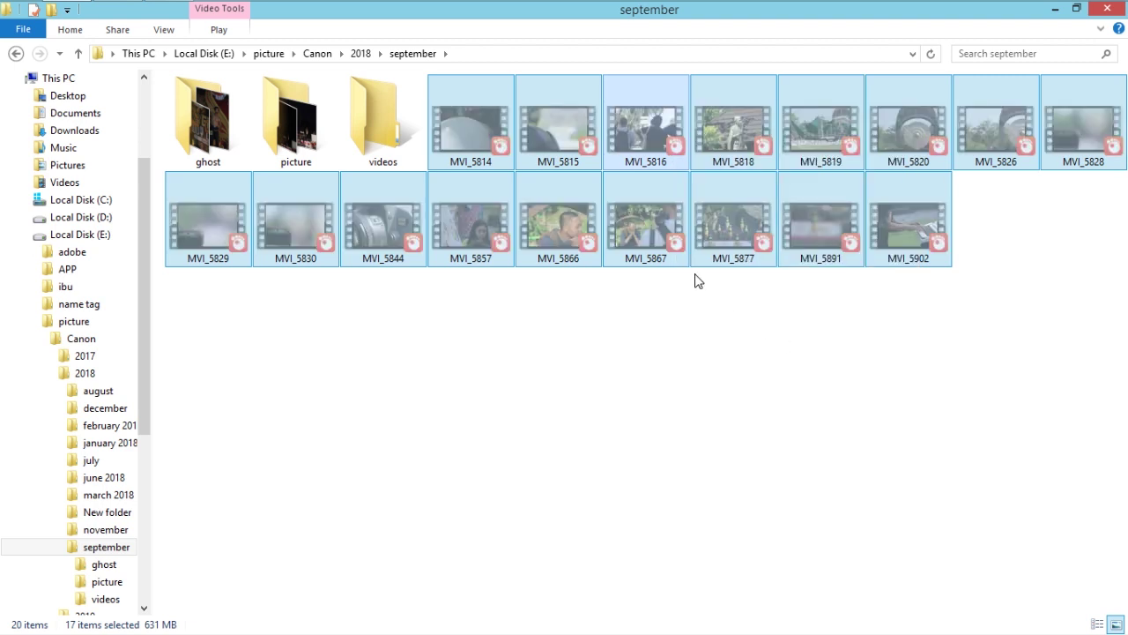
pyautogui.press('v')
pyautogui.press('Return')
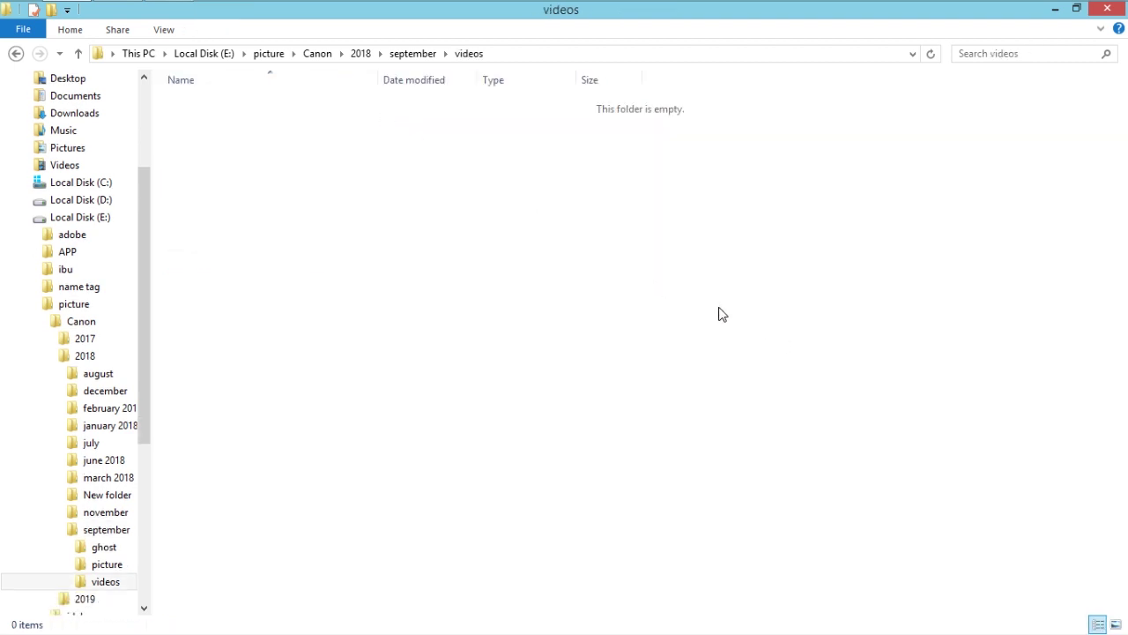
pyautogui.rightClick(722, 301)
pyautogui.click(783, 413)
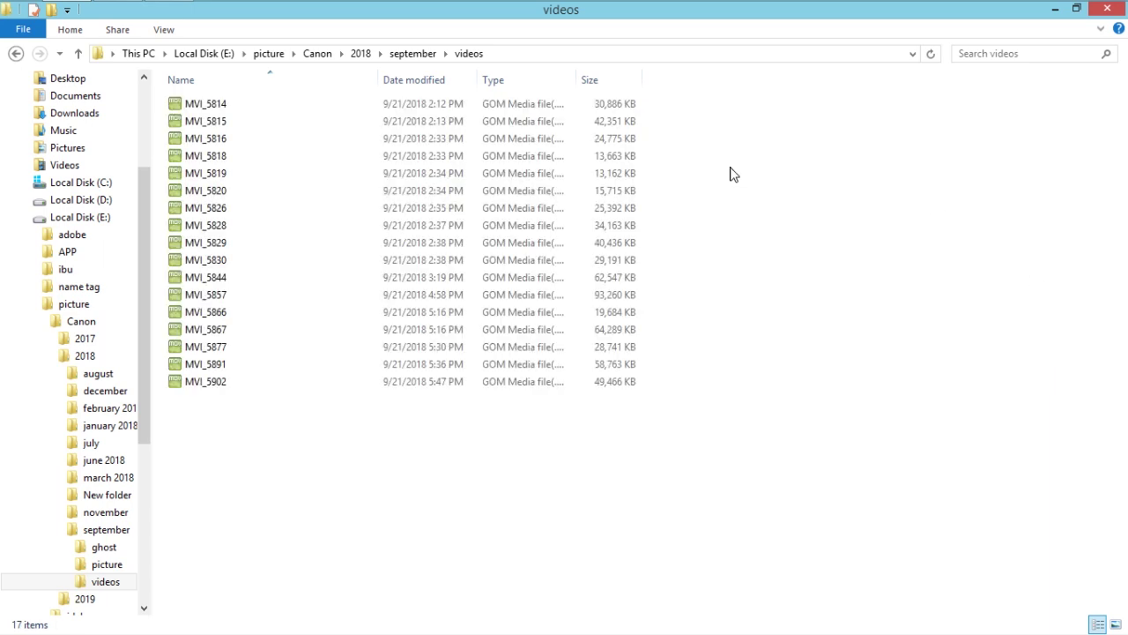
pyautogui.click(79, 53)
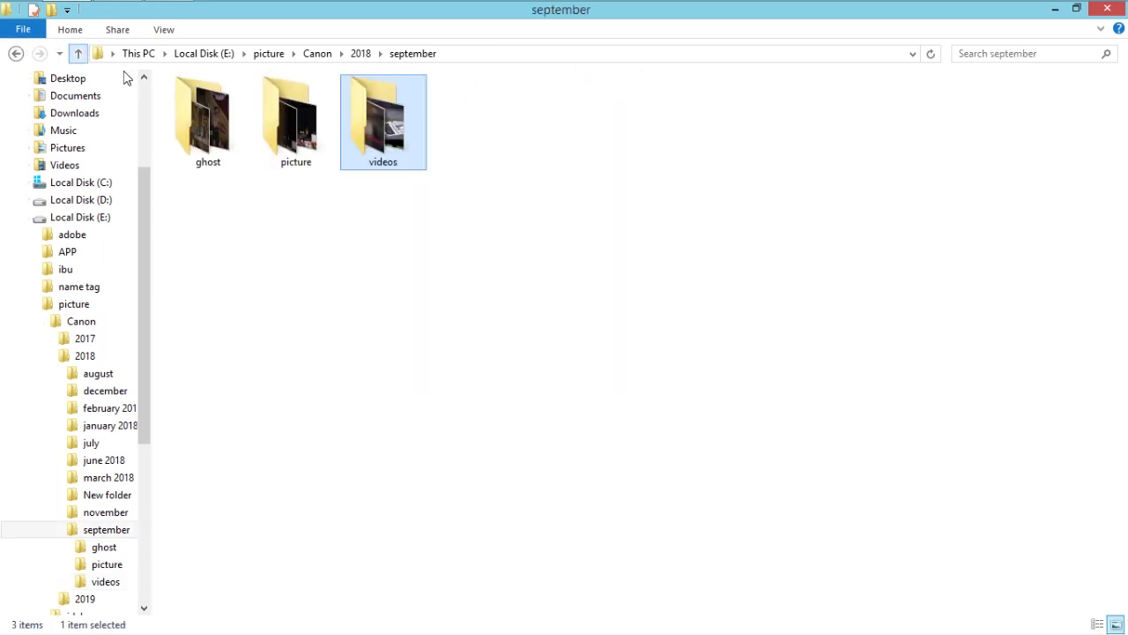
pyautogui.click(363, 304)
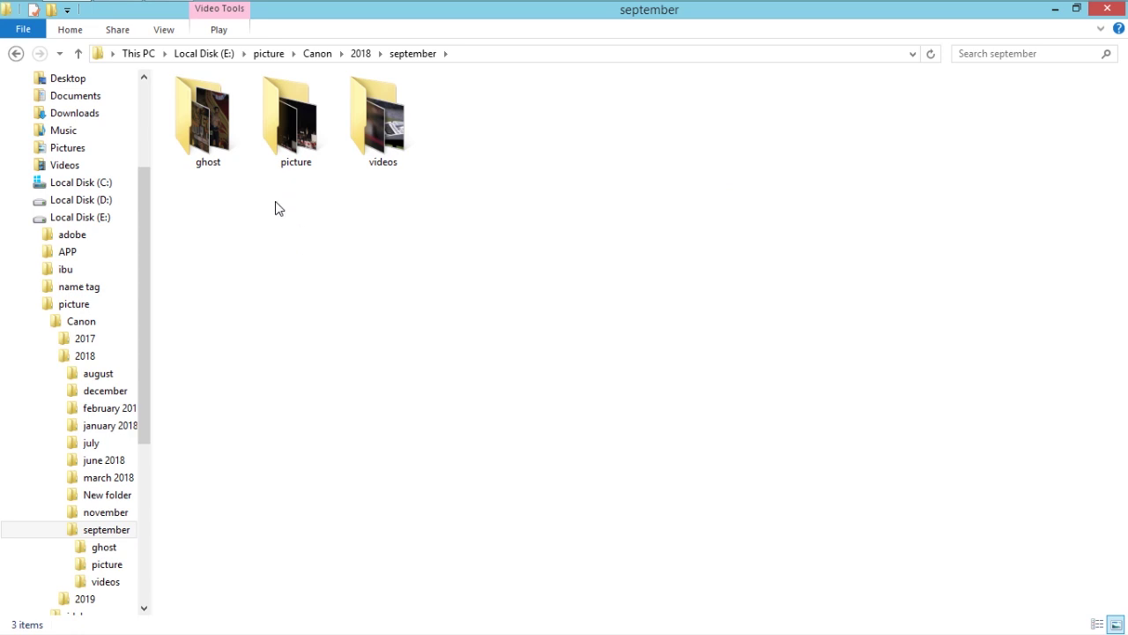
pyautogui.click(292, 141)
pyautogui.moveTo(297, 239); pyautogui.dragTo(286, 134)
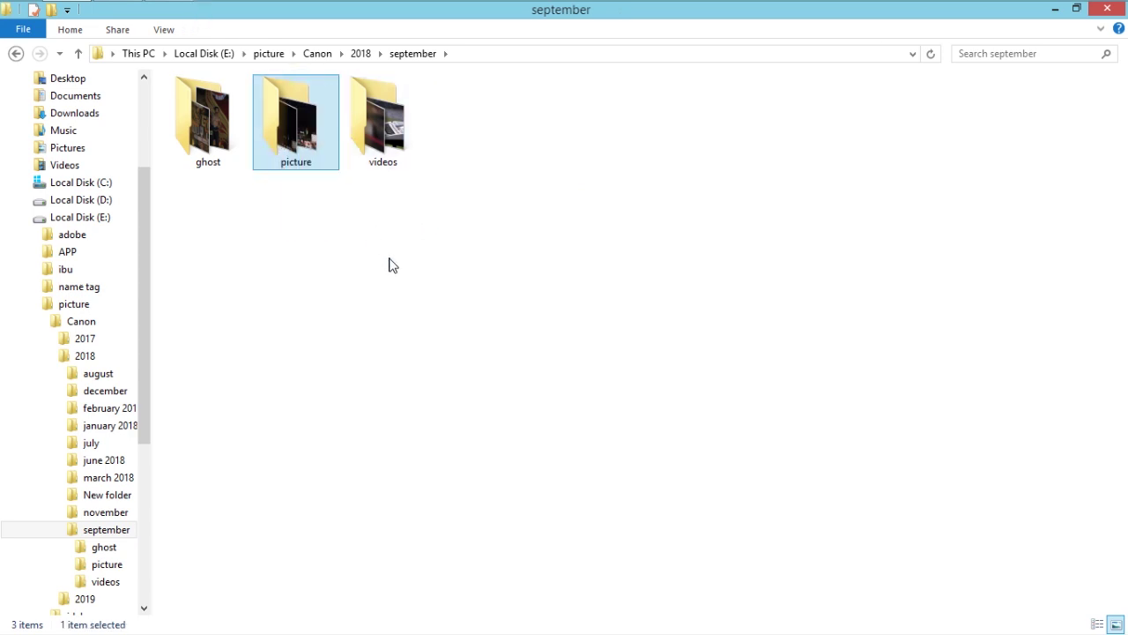
pyautogui.moveTo(401, 260); pyautogui.dragTo(433, 79)
pyautogui.click(710, 302)
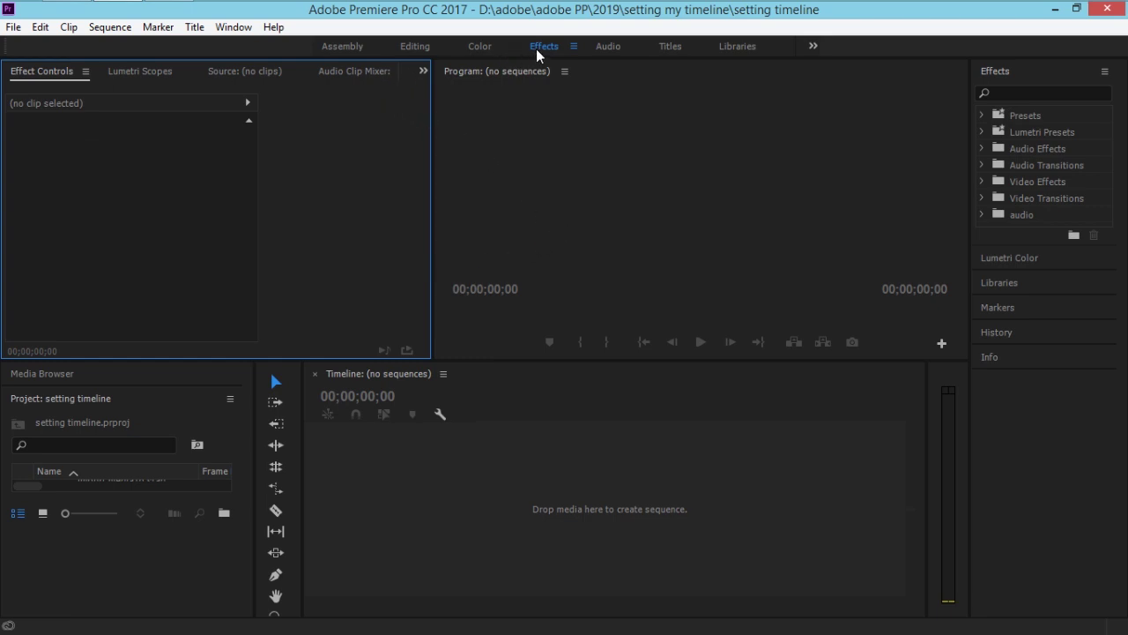
# In Adobe Premiere Pro, try the Editing workspace and return to the Effects workspace.
pyautogui.click(415, 46)
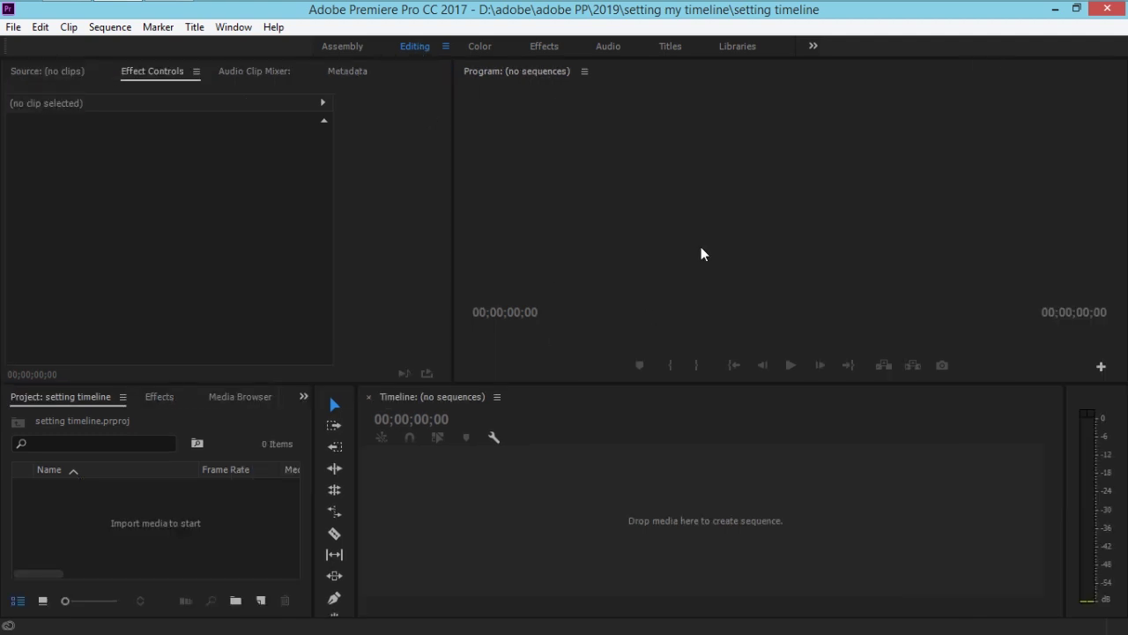
pyautogui.click(543, 46)
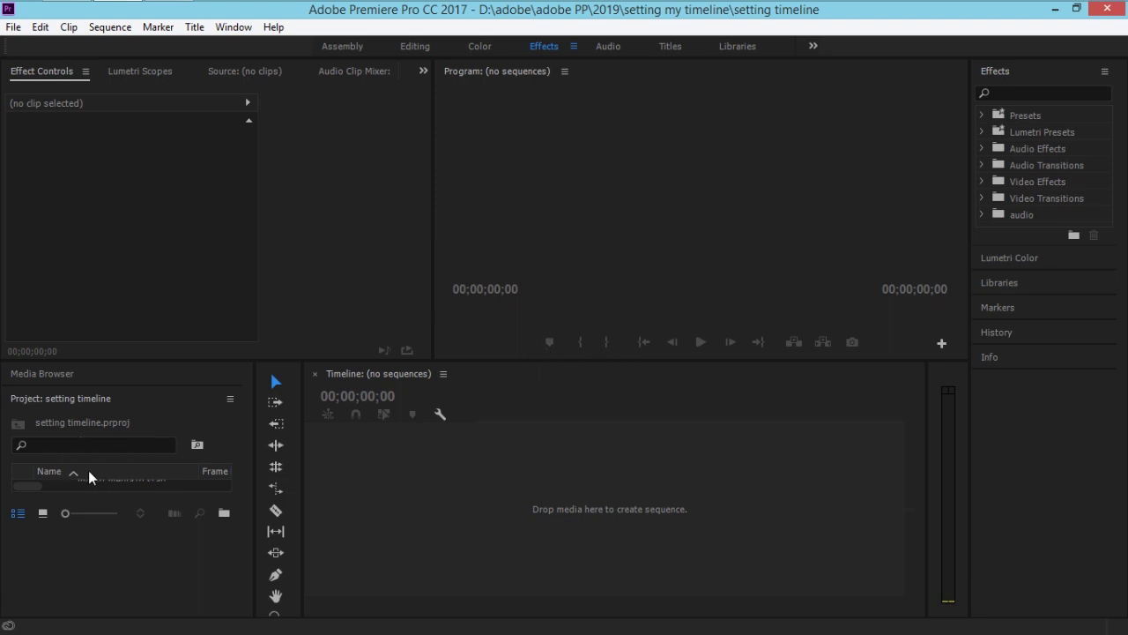
# Import all the video clips, MVI_5814 through MVI_5902, from september's videos folder into the project.
pyautogui.click(138, 486)
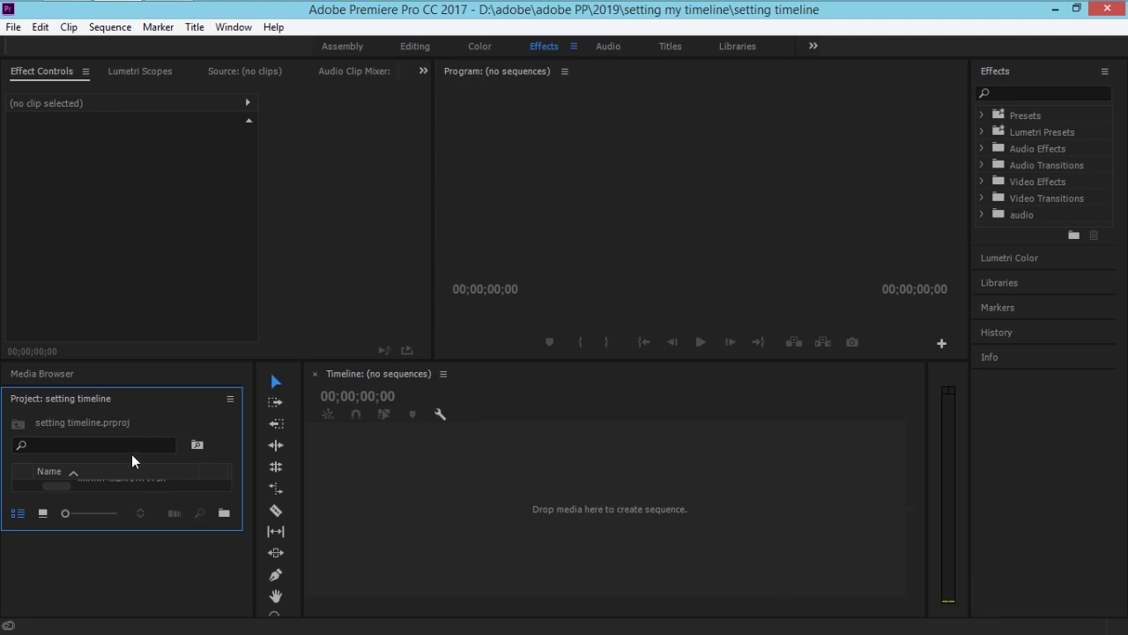
pyautogui.hotkey('ctrl', 'i')
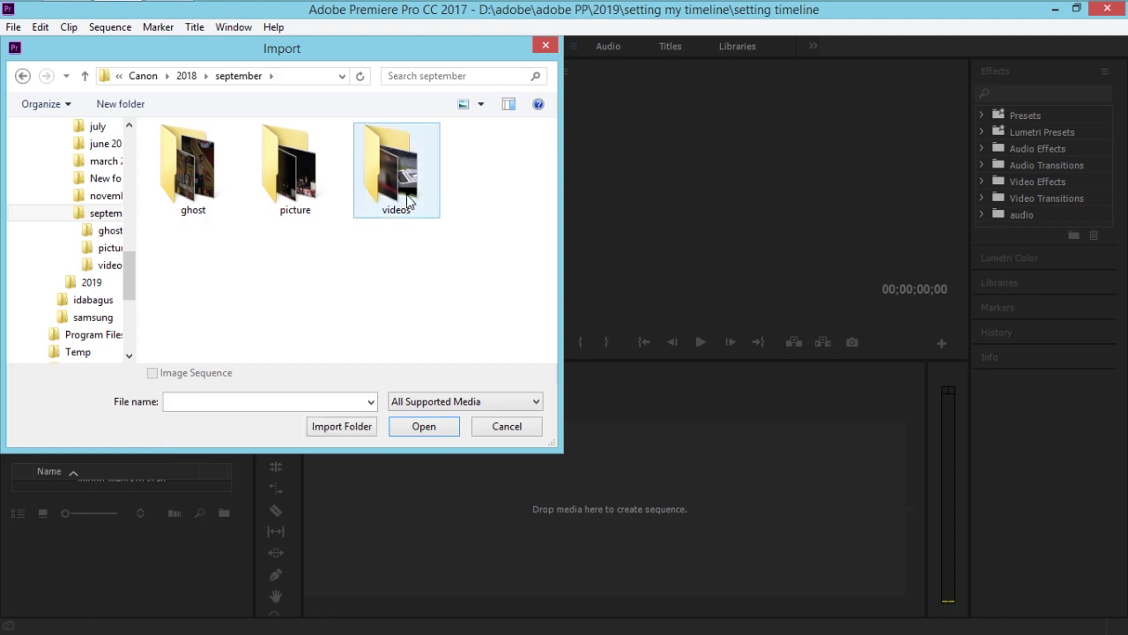
pyautogui.doubleClick(408, 201)
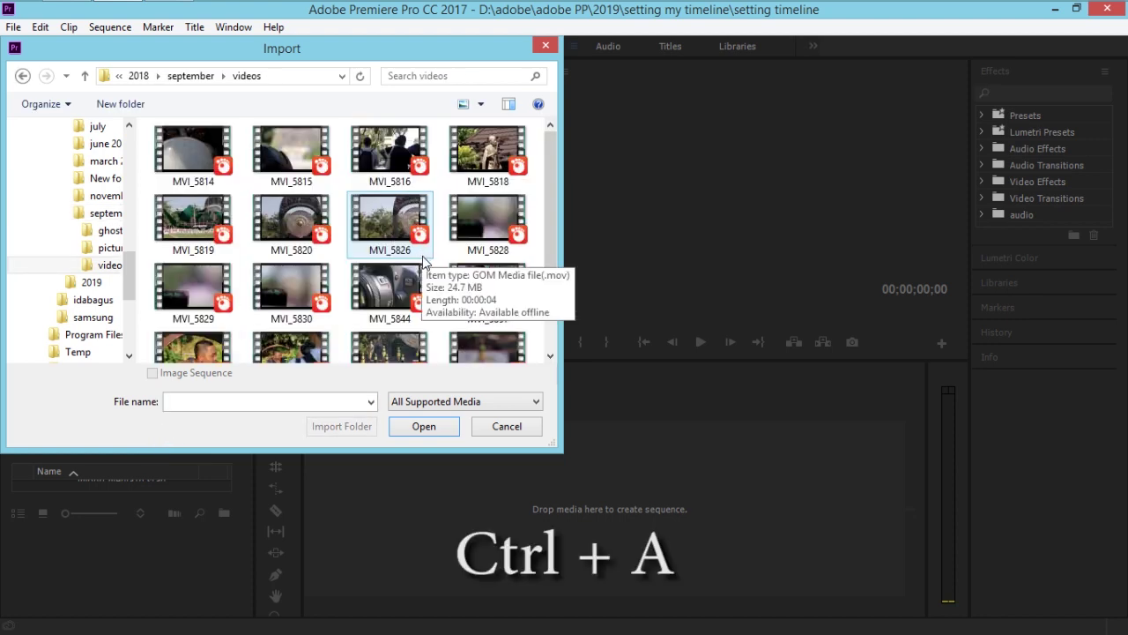
pyautogui.hotkey('ctrl', 'a')
pyautogui.scroll(-3, 425, 264)
pyautogui.scroll(3, 427, 273)
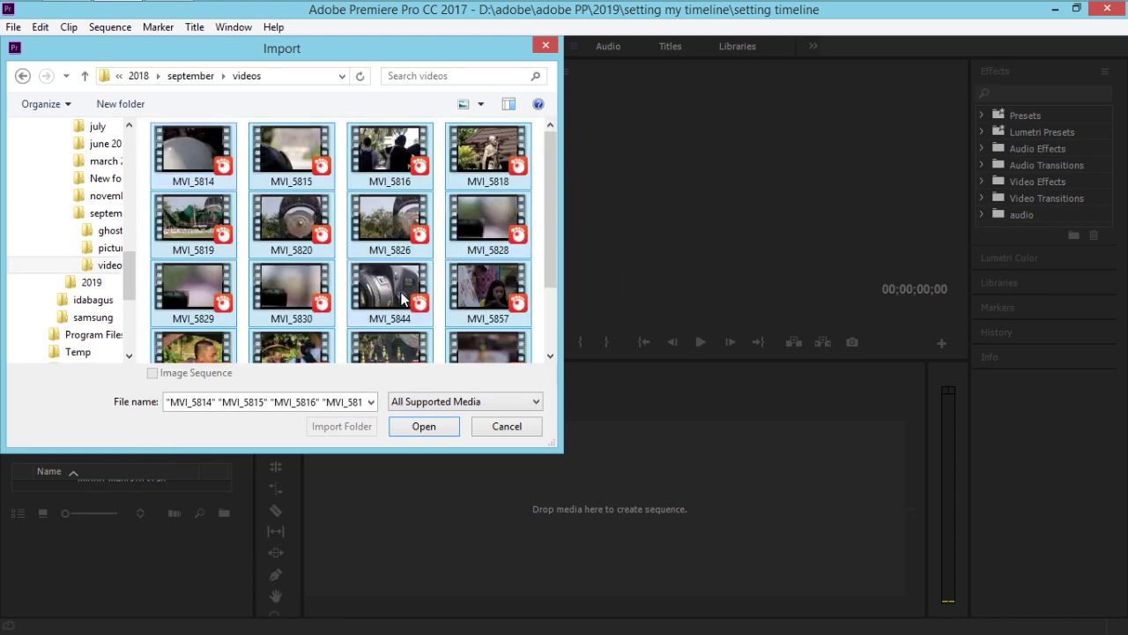
pyautogui.click(424, 427)
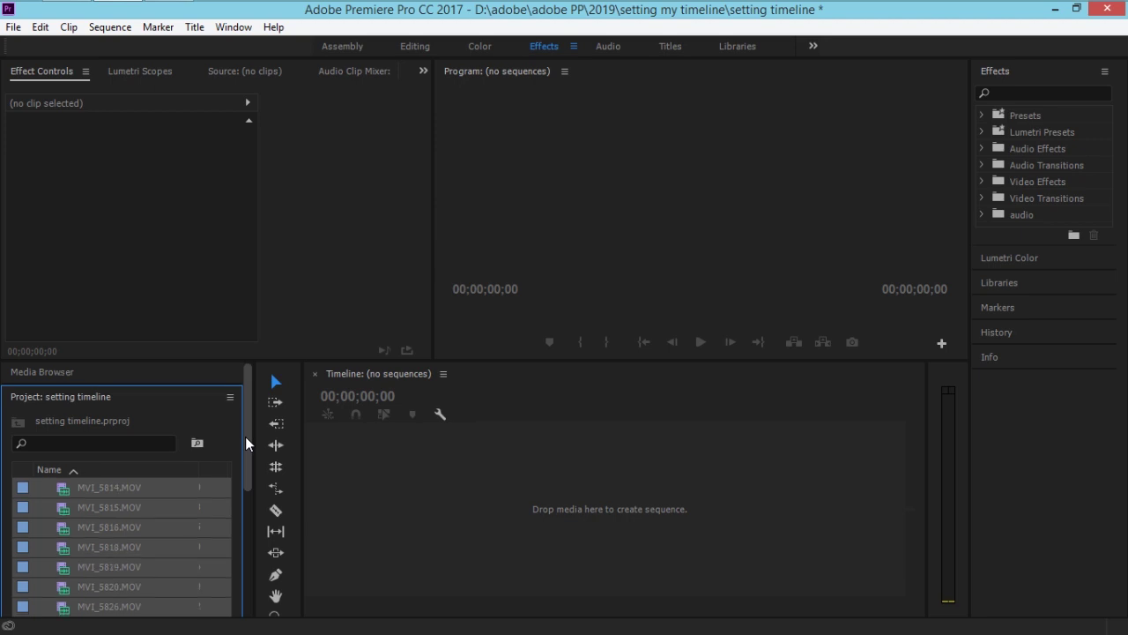
# Deselect the imported clips and create a new bin at the root of the project.
pyautogui.scroll(-5, 252, 499)
pyautogui.moveTo(259, 557); pyautogui.dragTo(248, 403)
pyautogui.scroll(-5, 246, 402)
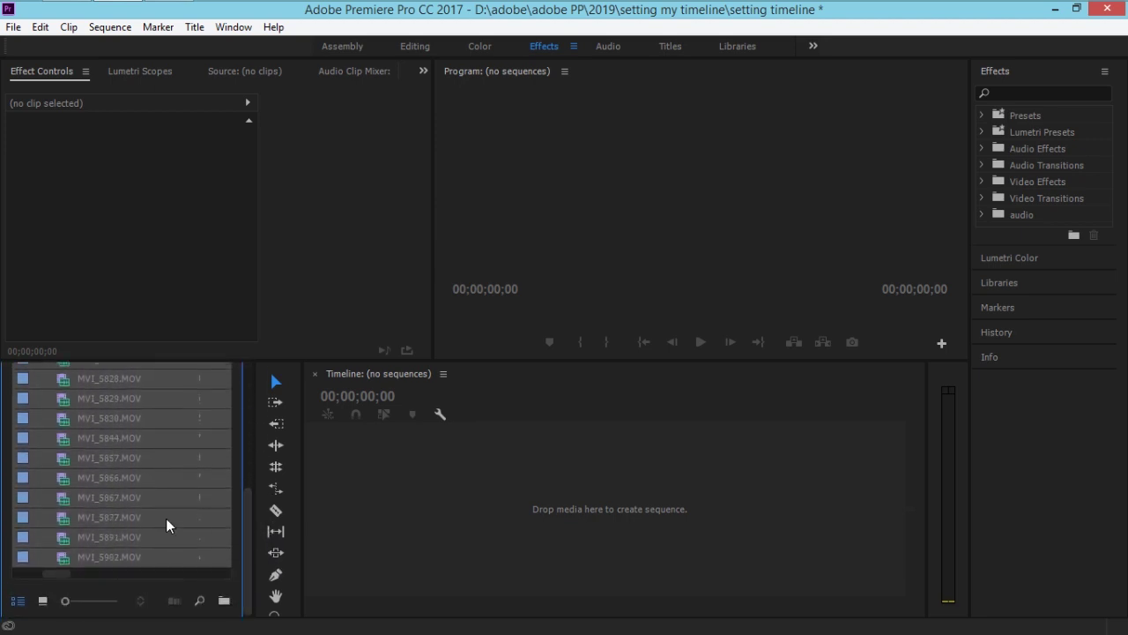
pyautogui.click(151, 535)
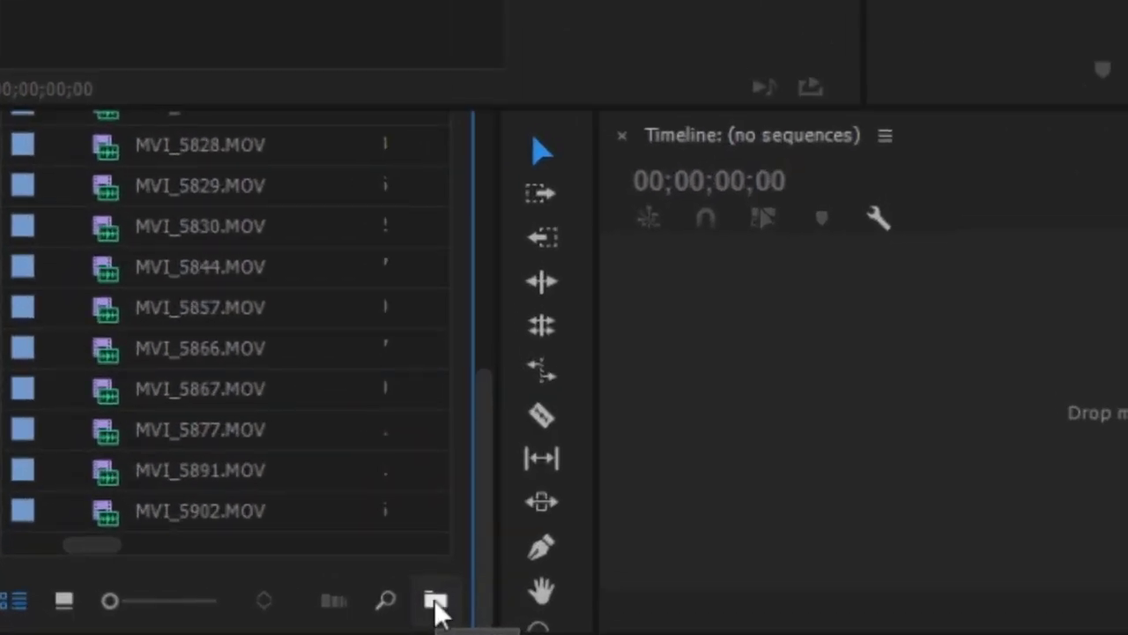
pyautogui.click(433, 600)
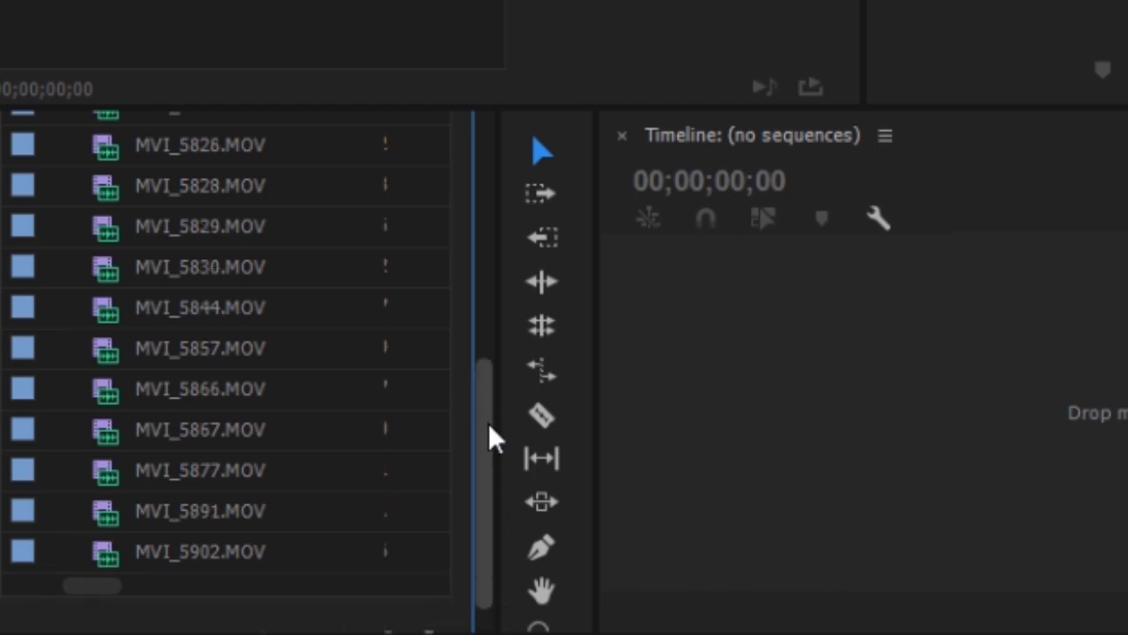
pyautogui.moveTo(488, 423); pyautogui.dragTo(423, 93)
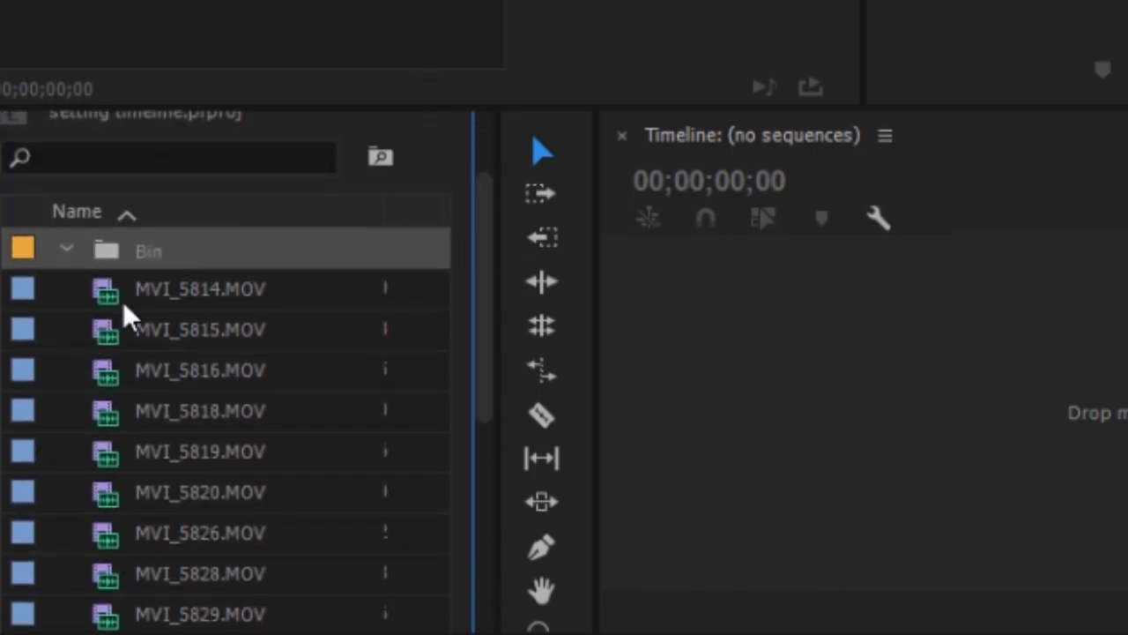
# Select all the clips from MVI_5814.MOV through MVI_5902.MOV and move them into the new bin.
pyautogui.click(123, 299)
pyautogui.scroll(-5, 346, 448)
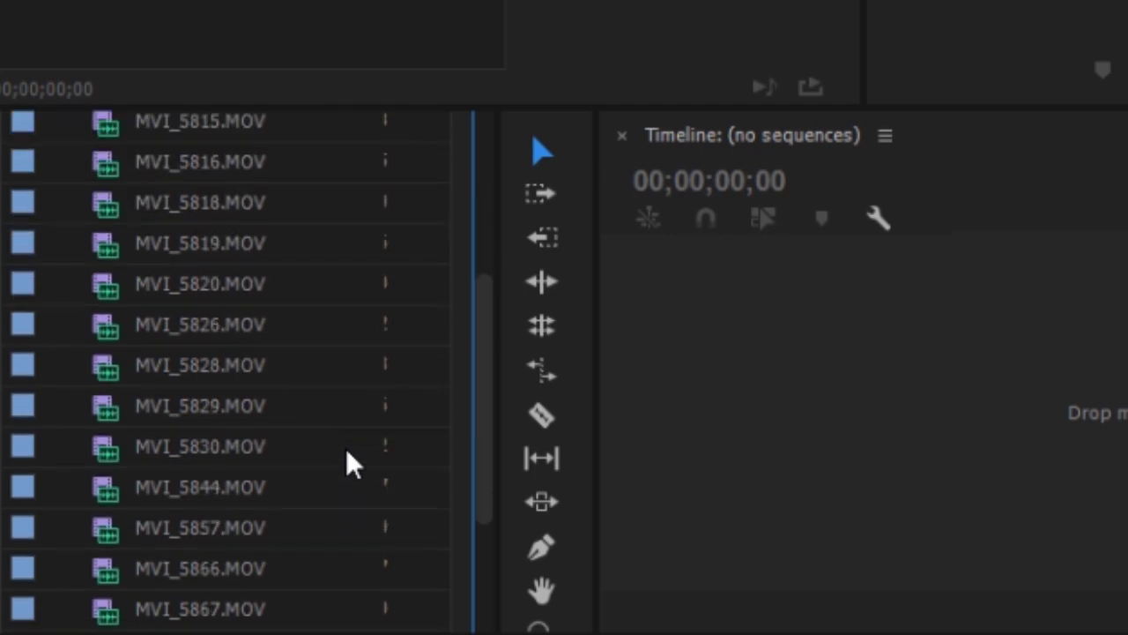
pyautogui.scroll(4, 344, 448)
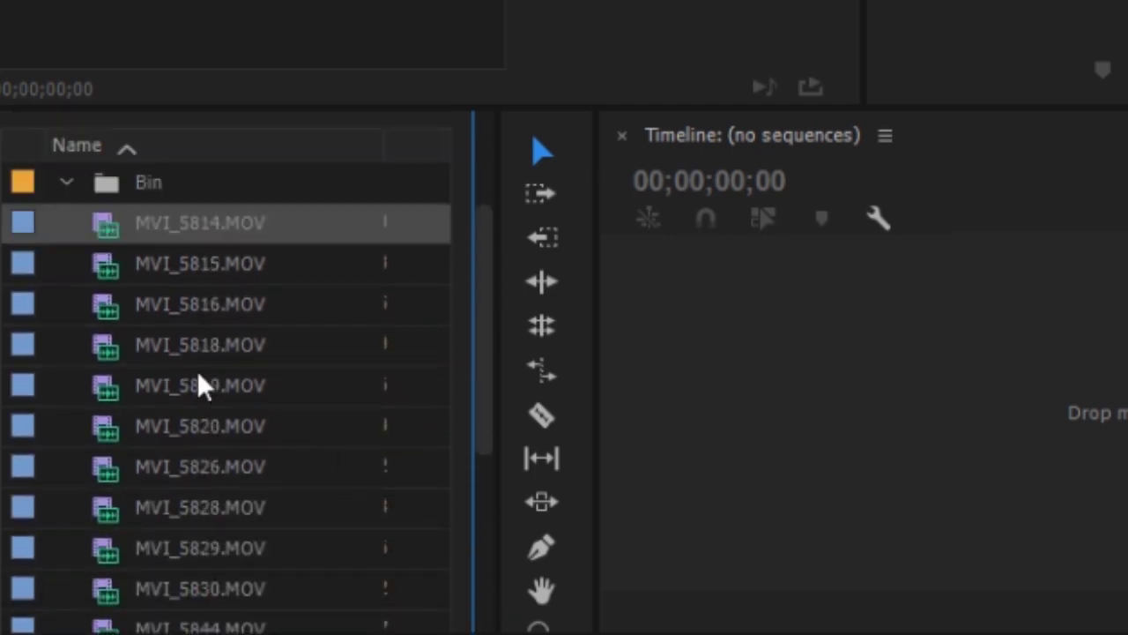
pyautogui.scroll(-5, 246, 406)
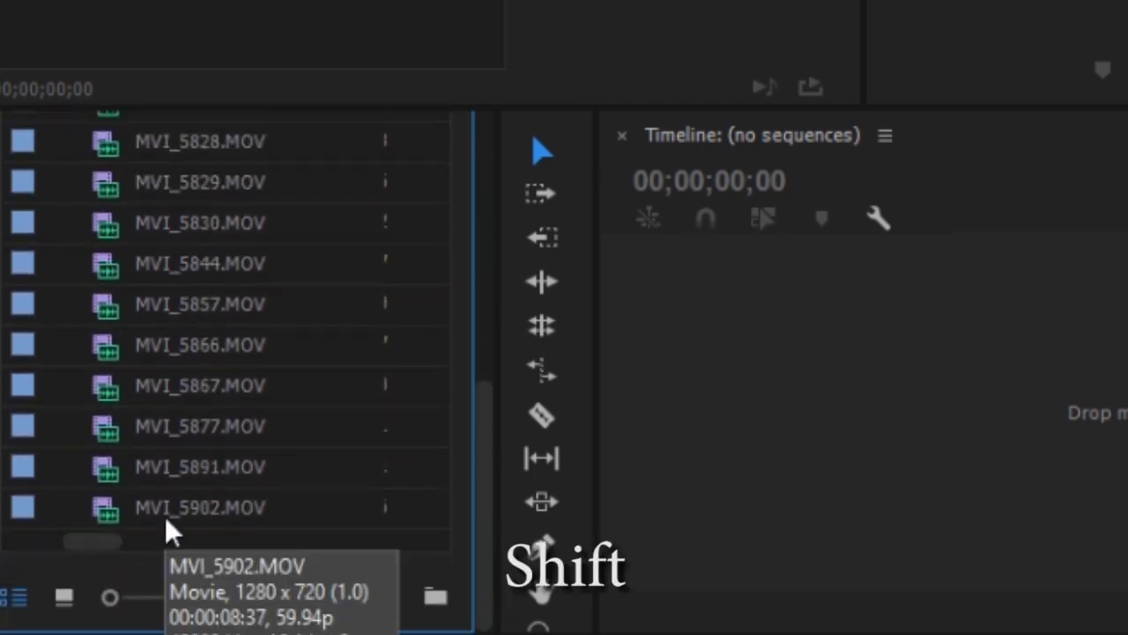
pyautogui.keyDown('shift'); pyautogui.click(197, 506); pyautogui.keyUp('shift')
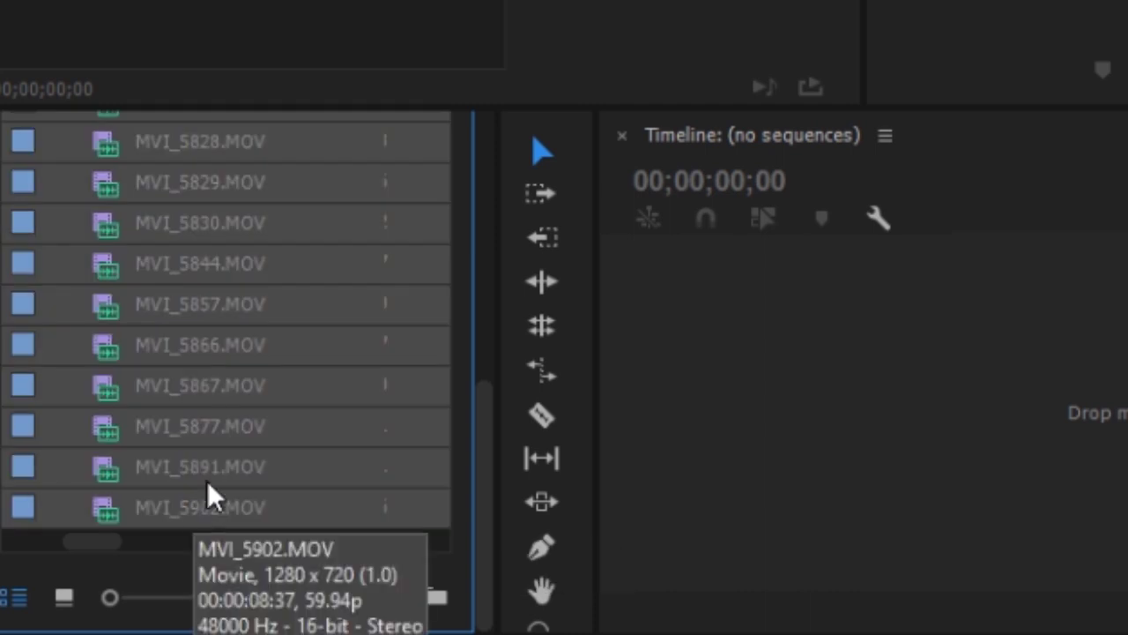
pyautogui.scroll(5, 211, 484)
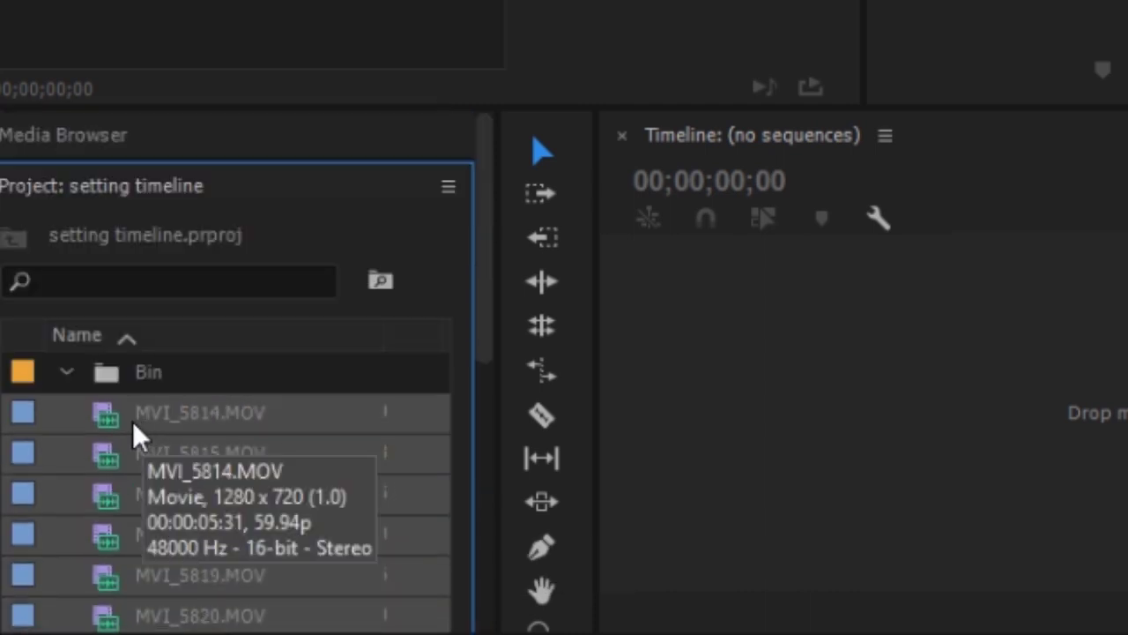
pyautogui.moveTo(132, 423); pyautogui.dragTo(112, 379)
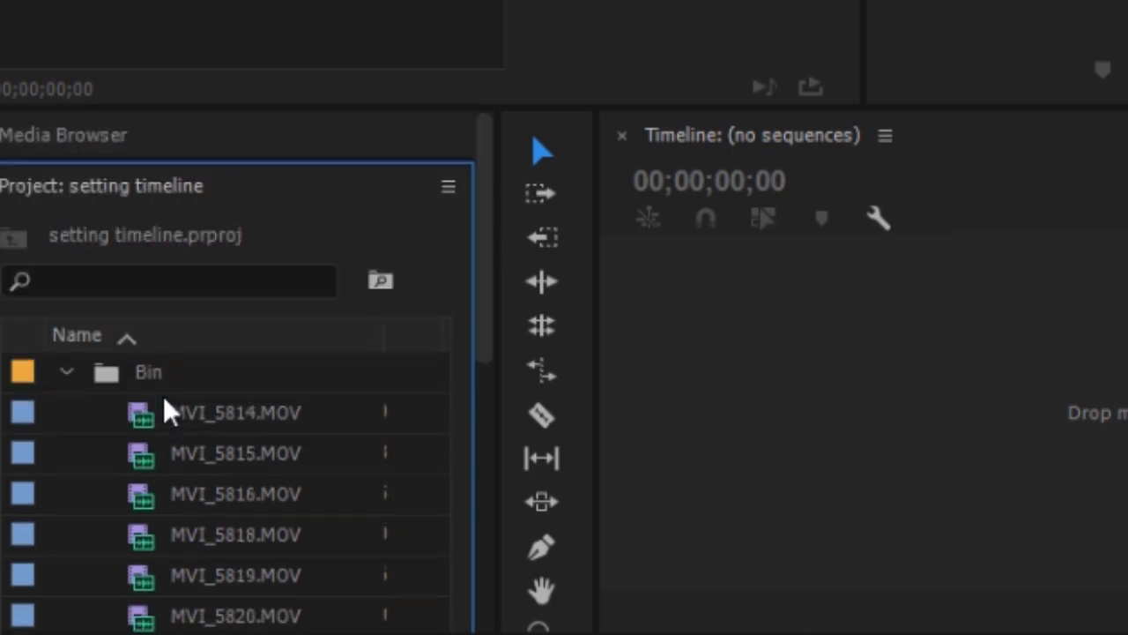
# Rename the bin as videos.
pyautogui.click(134, 372)
pyautogui.click(134, 372)
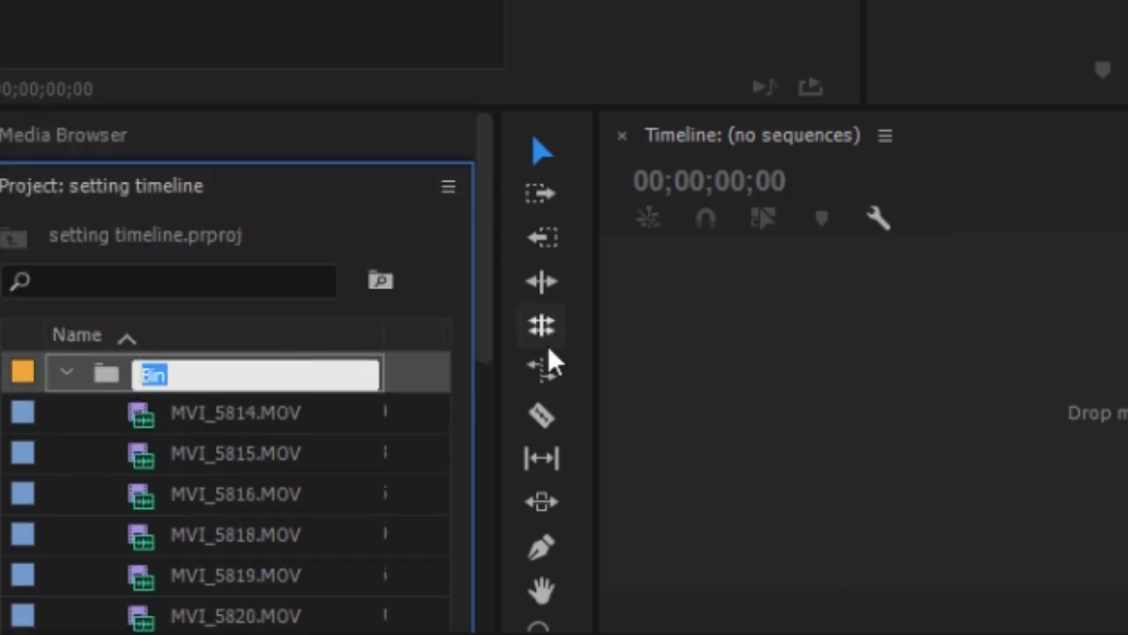
pyautogui.write('videos')
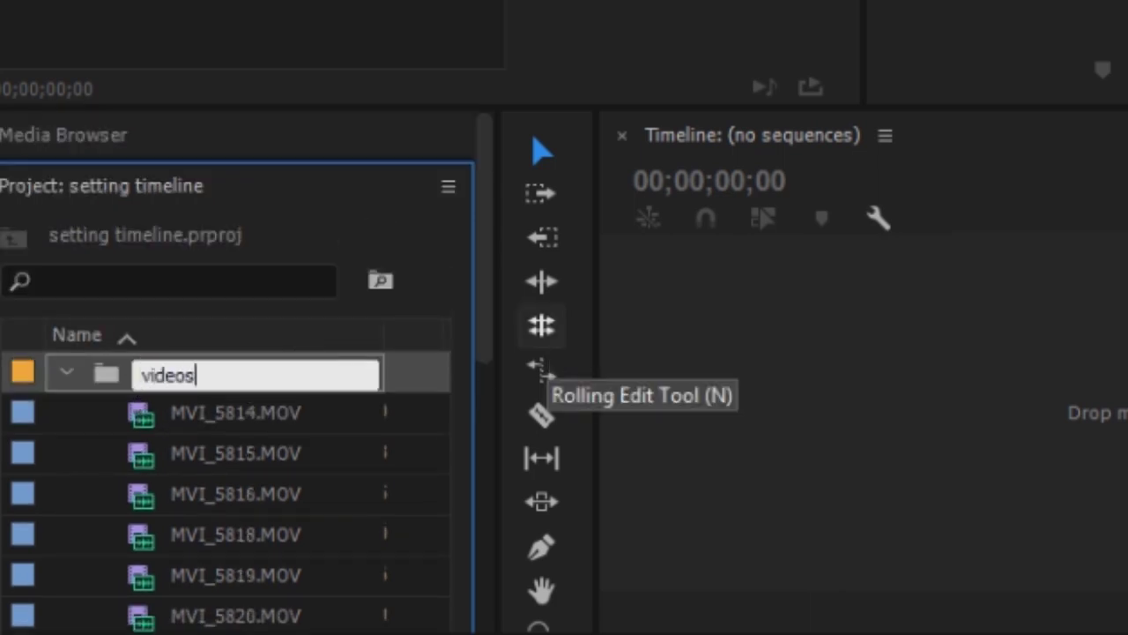
pyautogui.press('Tab')
pyautogui.click(65, 430)
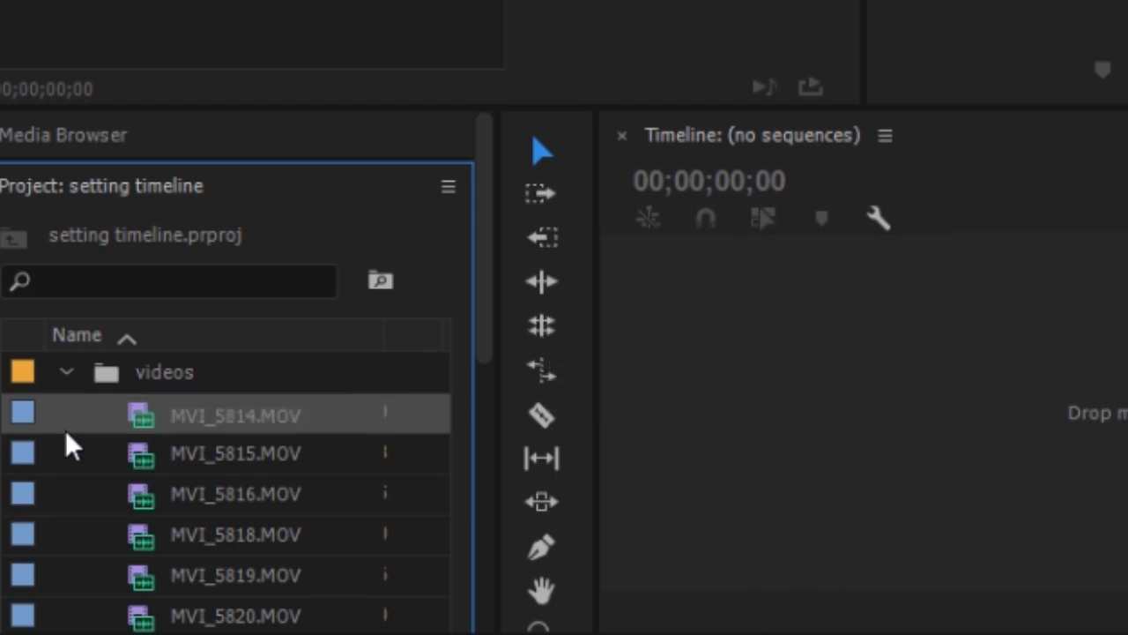
# Collapse and expand the videos bin several times, leaving its clip list collapsed.
pyautogui.click(66, 372)
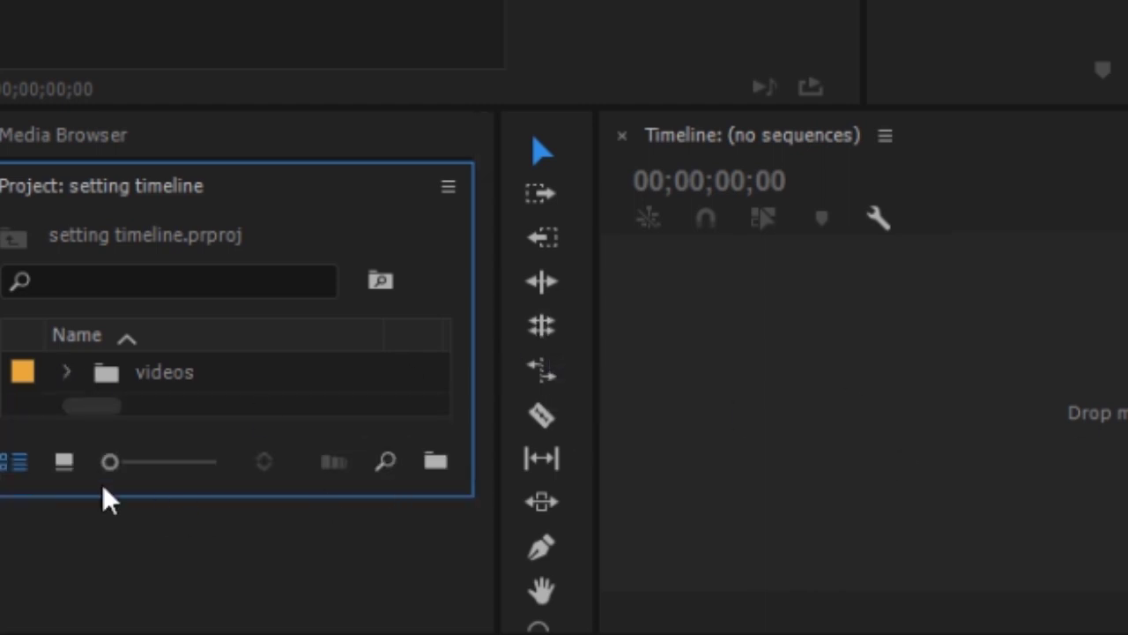
pyautogui.click(67, 371)
pyautogui.click(68, 368)
pyautogui.click(67, 374)
pyautogui.click(68, 372)
pyautogui.click(68, 372)
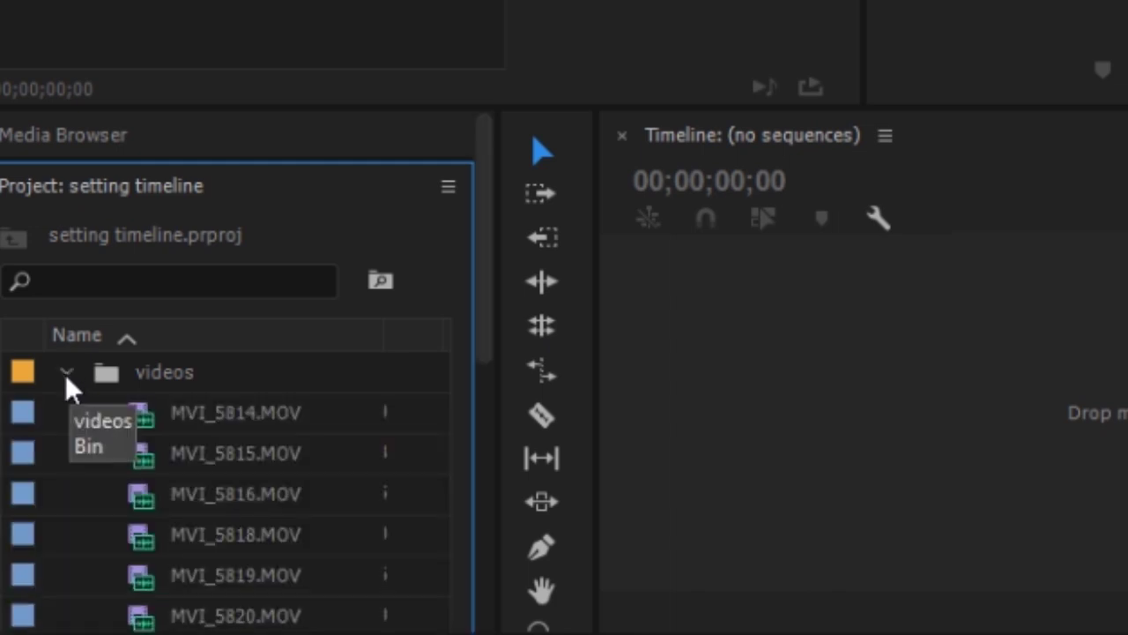
pyautogui.click(67, 373)
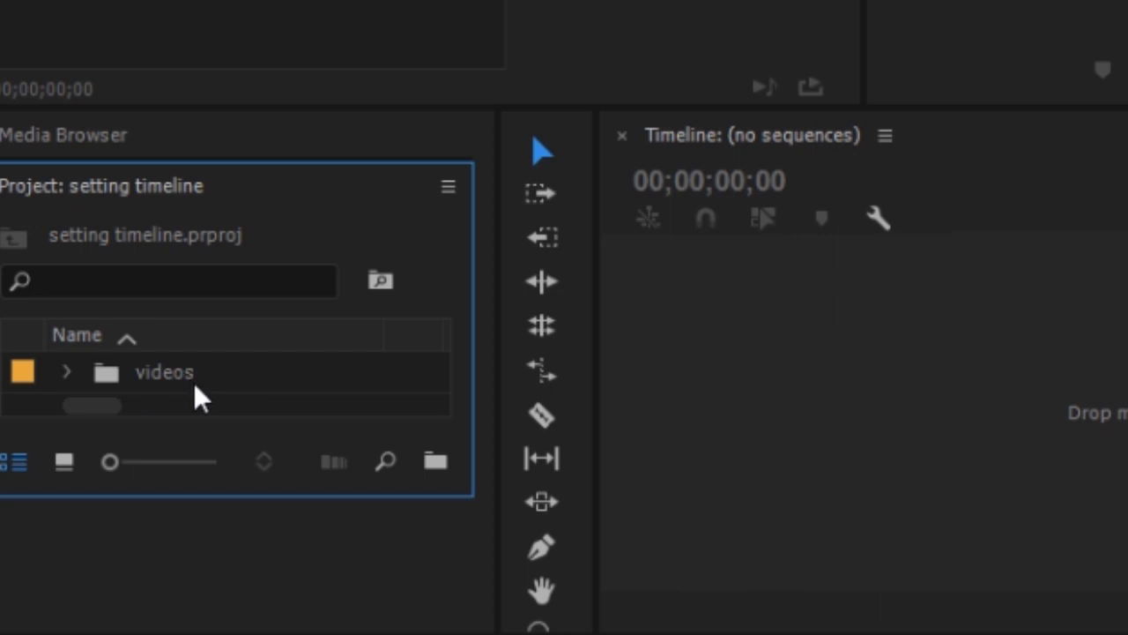
# Open the videos bin in its own window, display its clips as thumbnails and browse through them.
pyautogui.click(106, 371)
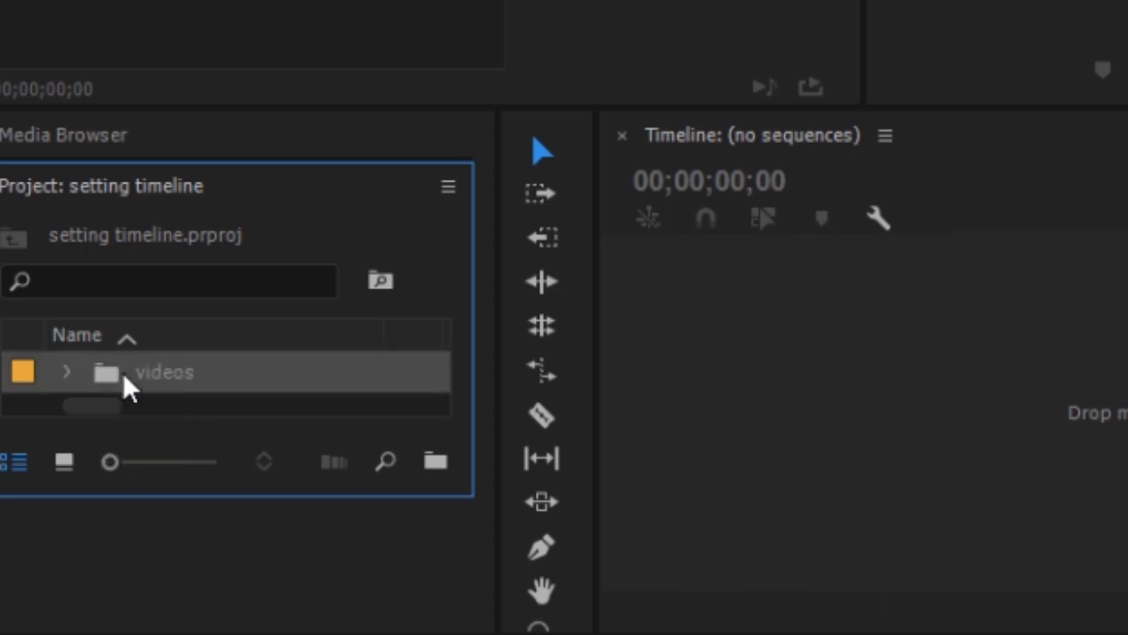
pyautogui.doubleClick(112, 377)
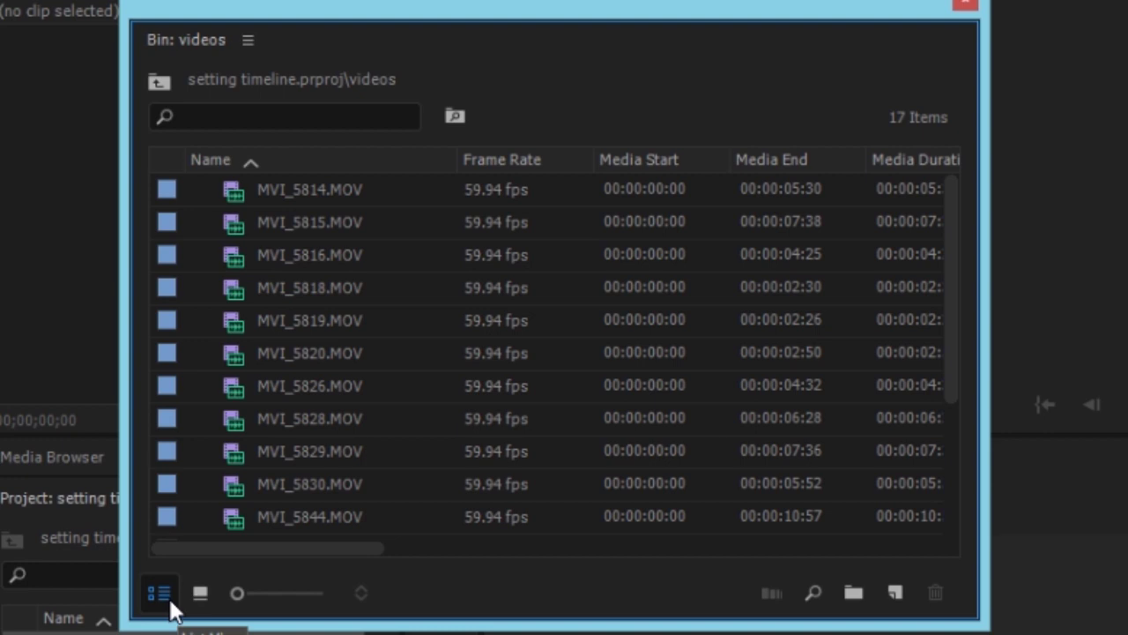
pyautogui.click(188, 594)
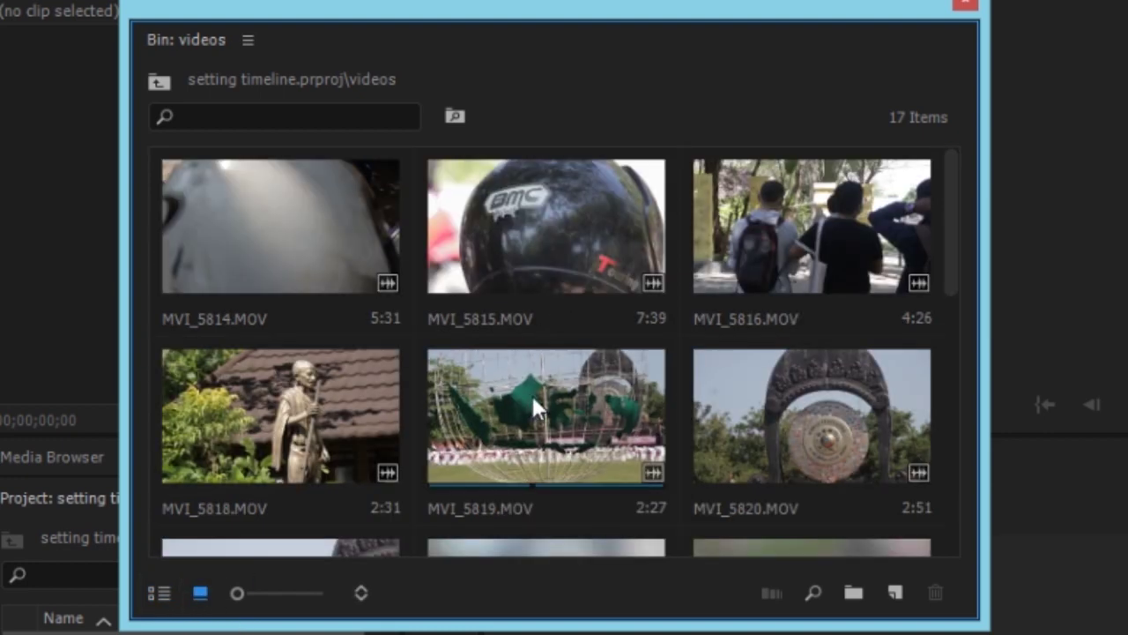
pyautogui.scroll(-5, 715, 476)
pyautogui.scroll(5, 697, 466)
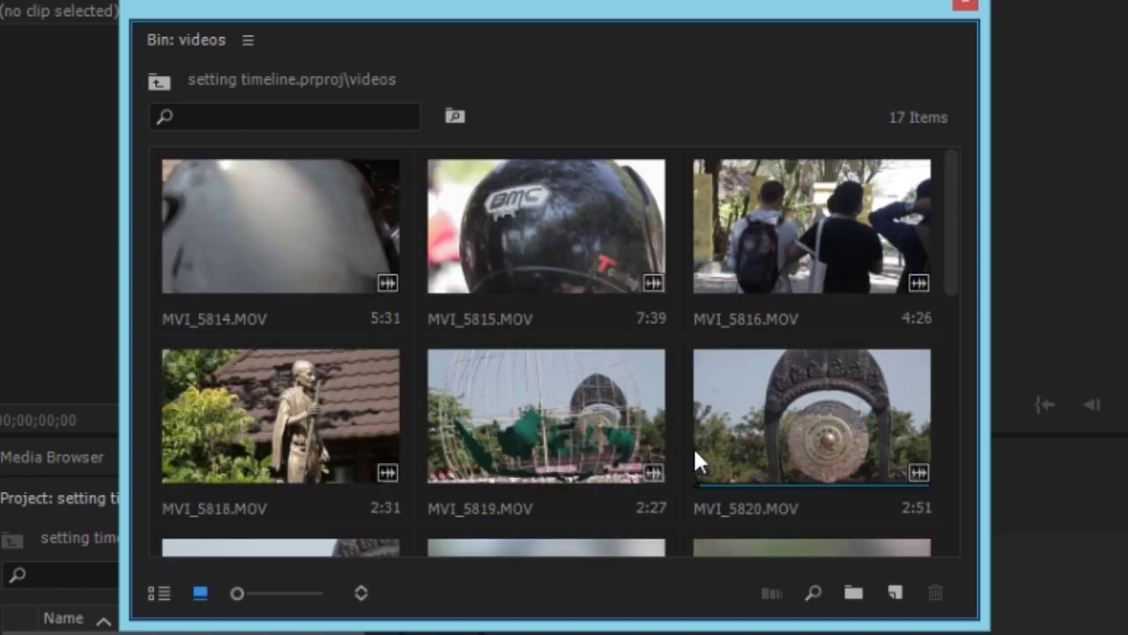
pyautogui.scroll(-4, 694, 444)
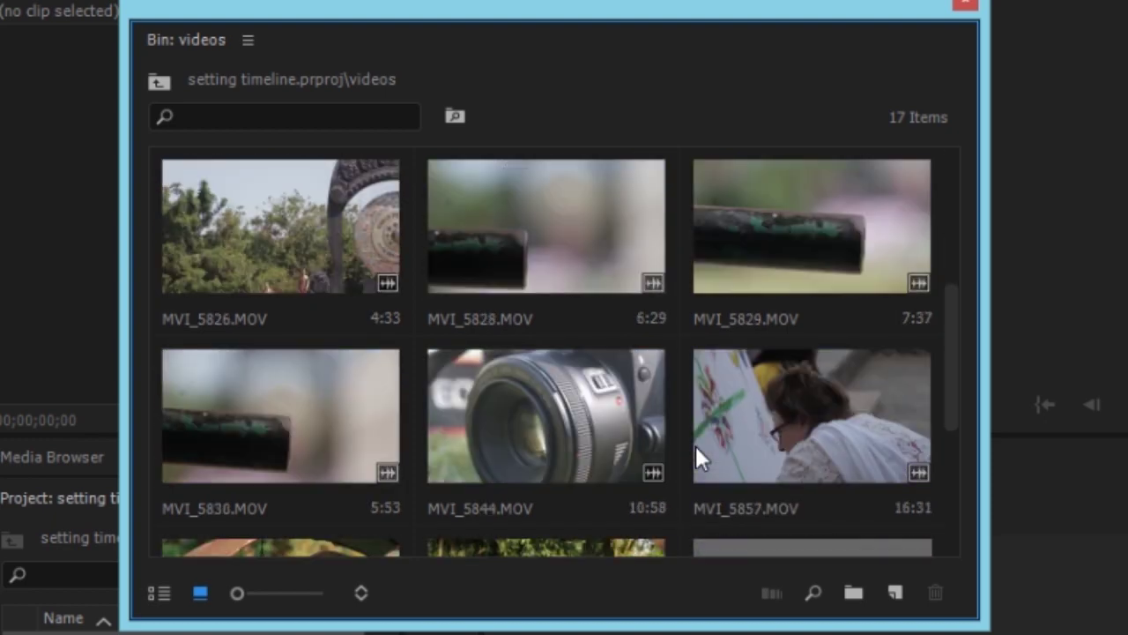
# Move the bin window aside and create a sequence by placing MVI_5844.MOV in the empty timeline.
pyautogui.moveTo(801, 5); pyautogui.dragTo(550, 25)
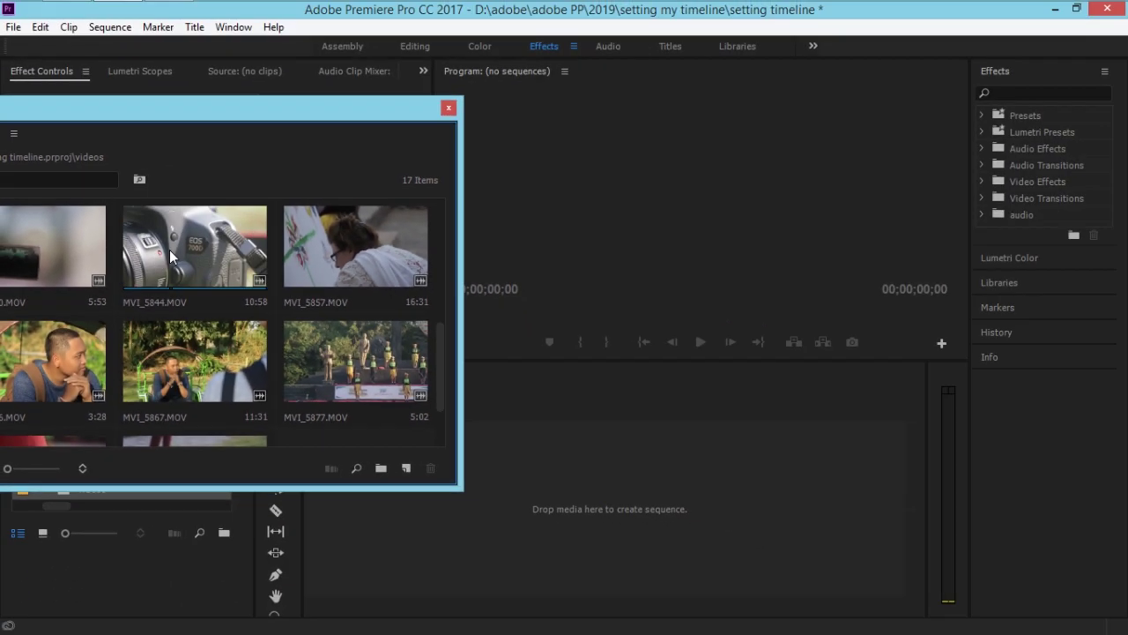
pyautogui.moveTo(170, 256); pyautogui.dragTo(615, 514)
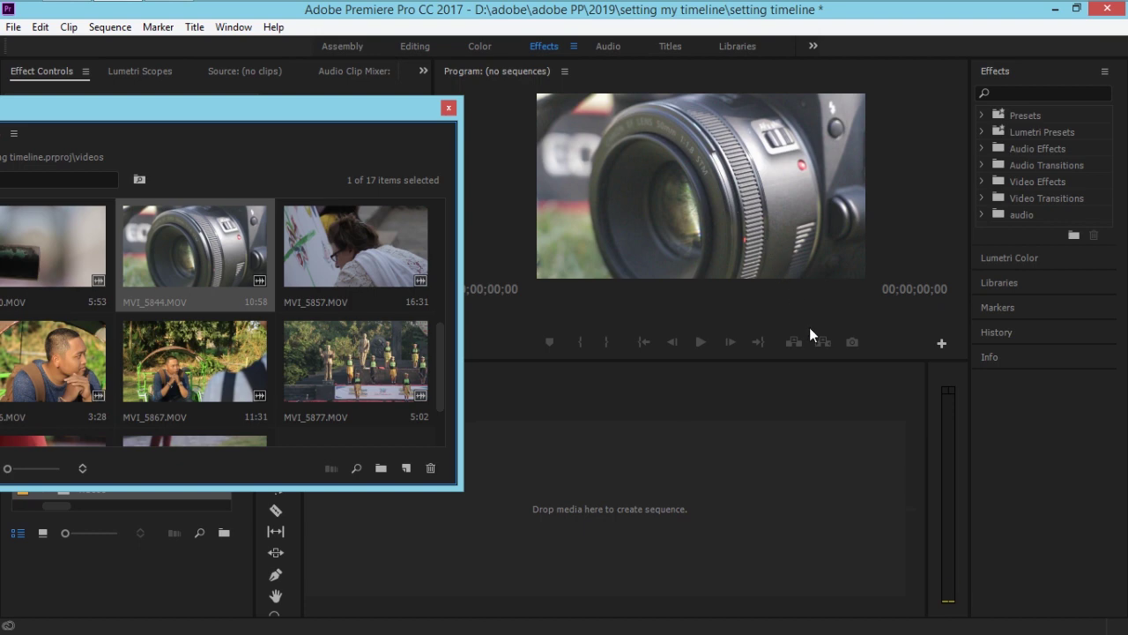
# Locate the new sequence at the end of the videos bin and reposition the bin window to show its full contents.
pyautogui.moveTo(419, 109); pyautogui.dragTo(386, 70)
pyautogui.scroll(2, 285, 302)
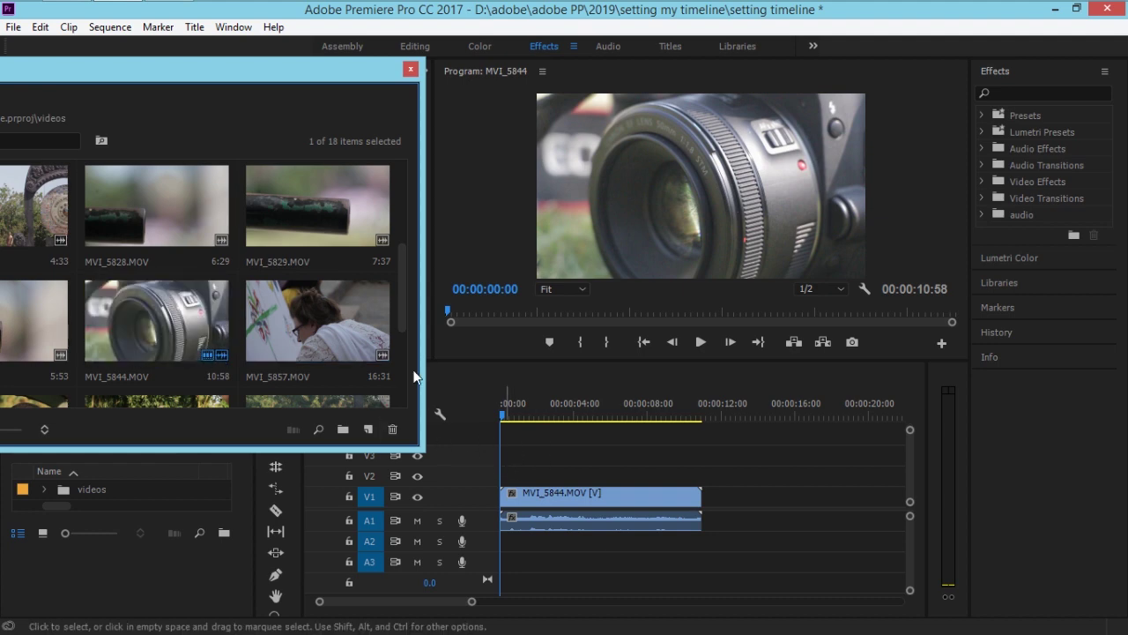
pyautogui.moveTo(401, 288); pyautogui.dragTo(423, 388)
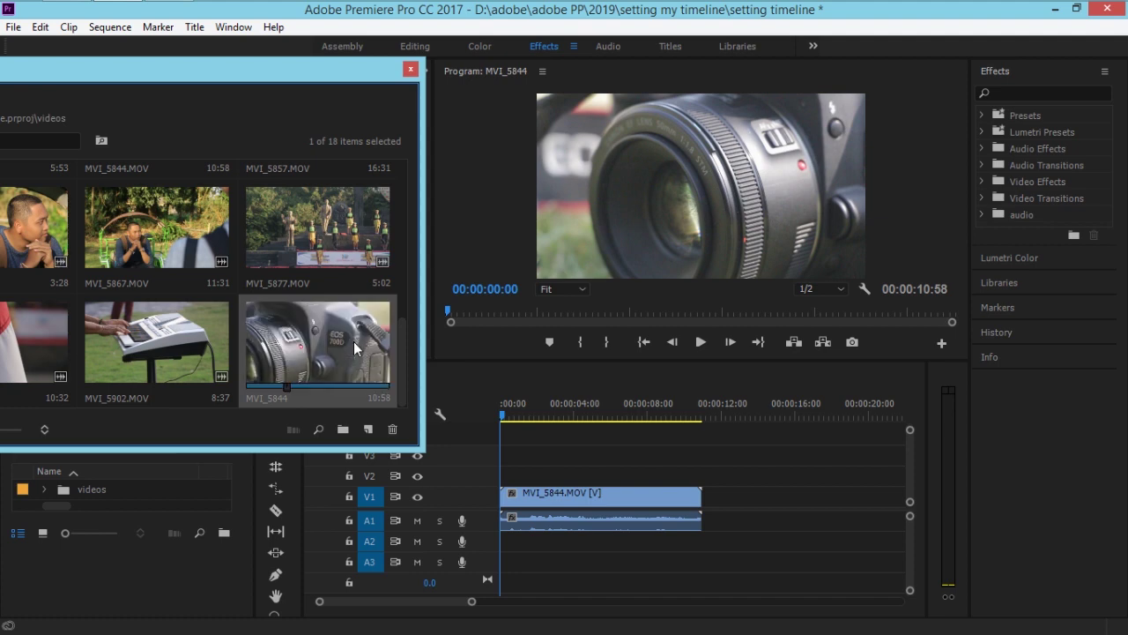
pyautogui.moveTo(275, 67); pyautogui.dragTo(429, 65)
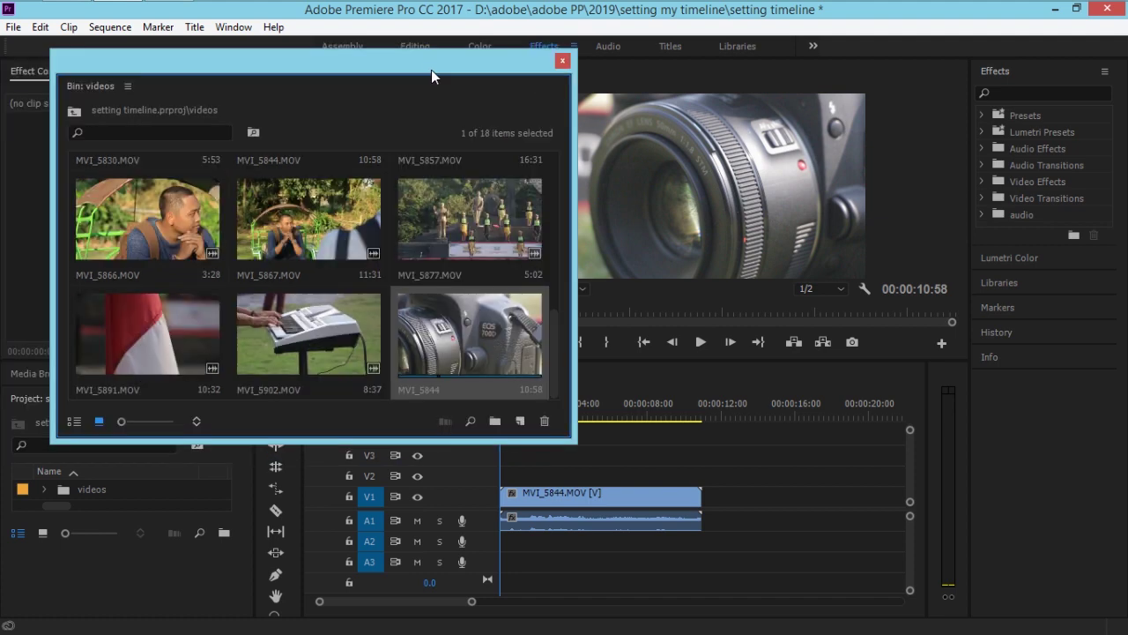
# Display the videos bin as a list and select the MVI_5844 sequence at its end.
pyautogui.click(76, 421)
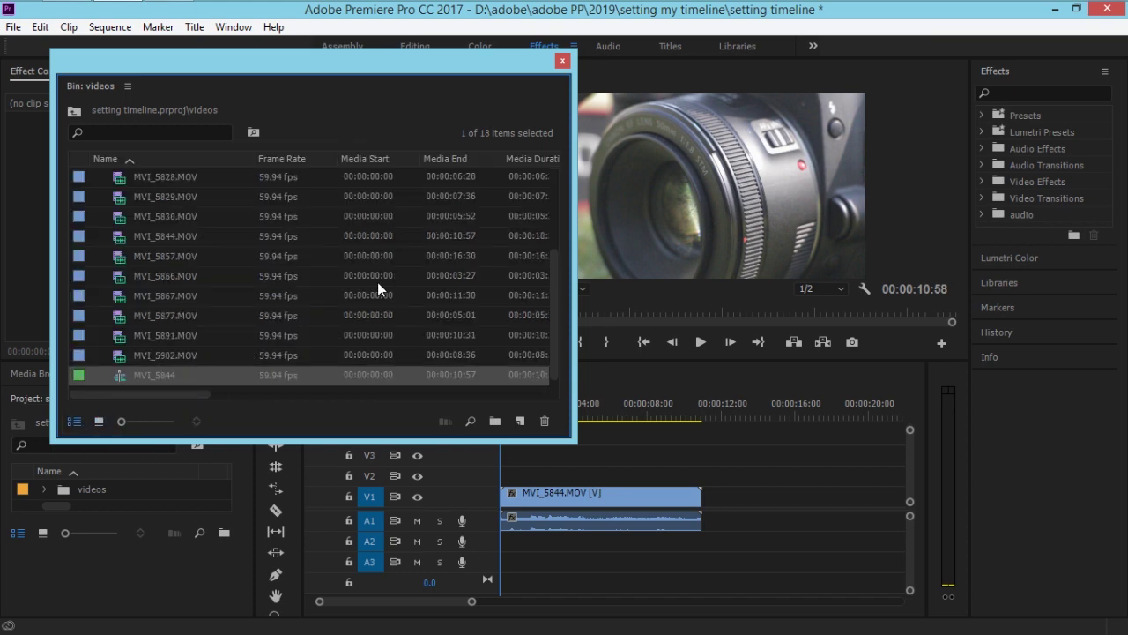
pyautogui.scroll(3, 368, 289)
pyautogui.scroll(-3, 369, 292)
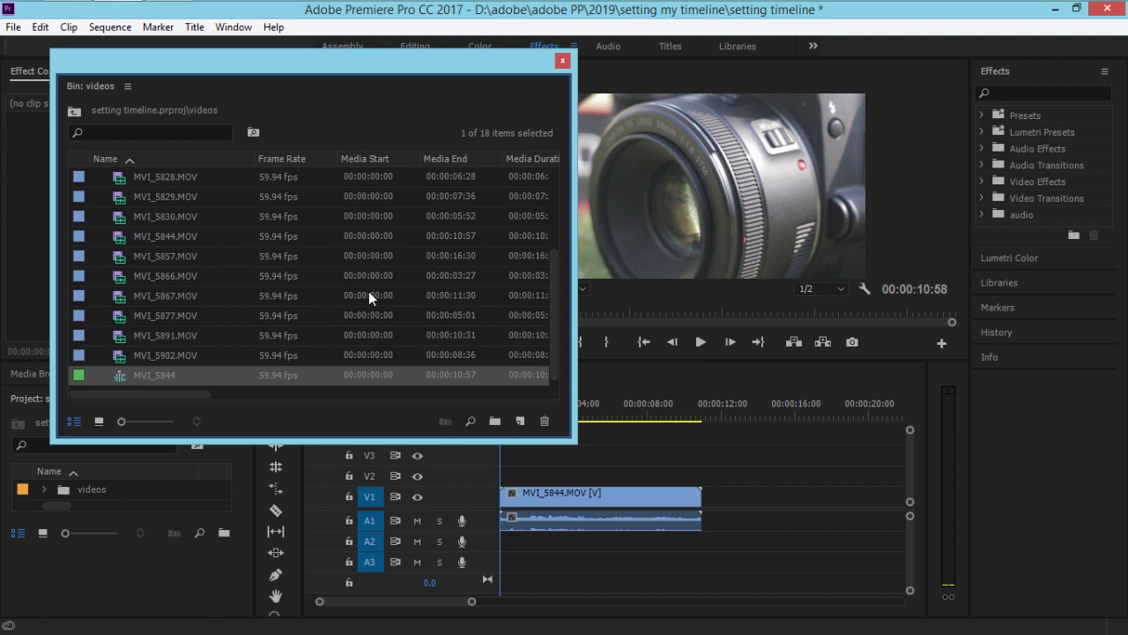
pyautogui.keyDown('ctrl'); pyautogui.click(86, 376); pyautogui.keyUp('ctrl')
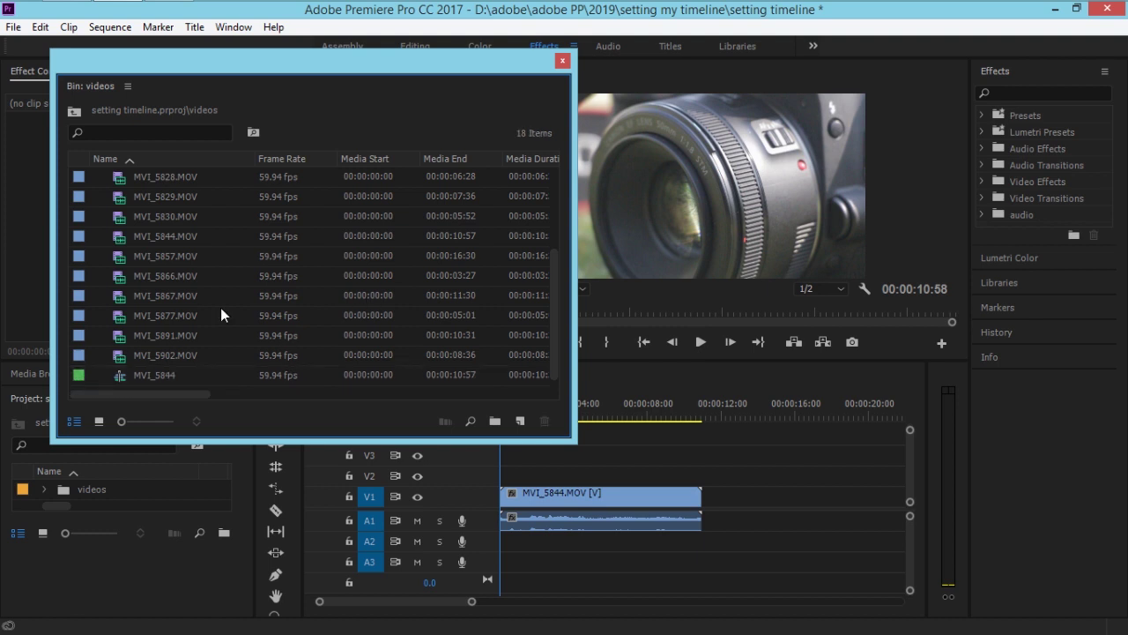
pyautogui.click(162, 375)
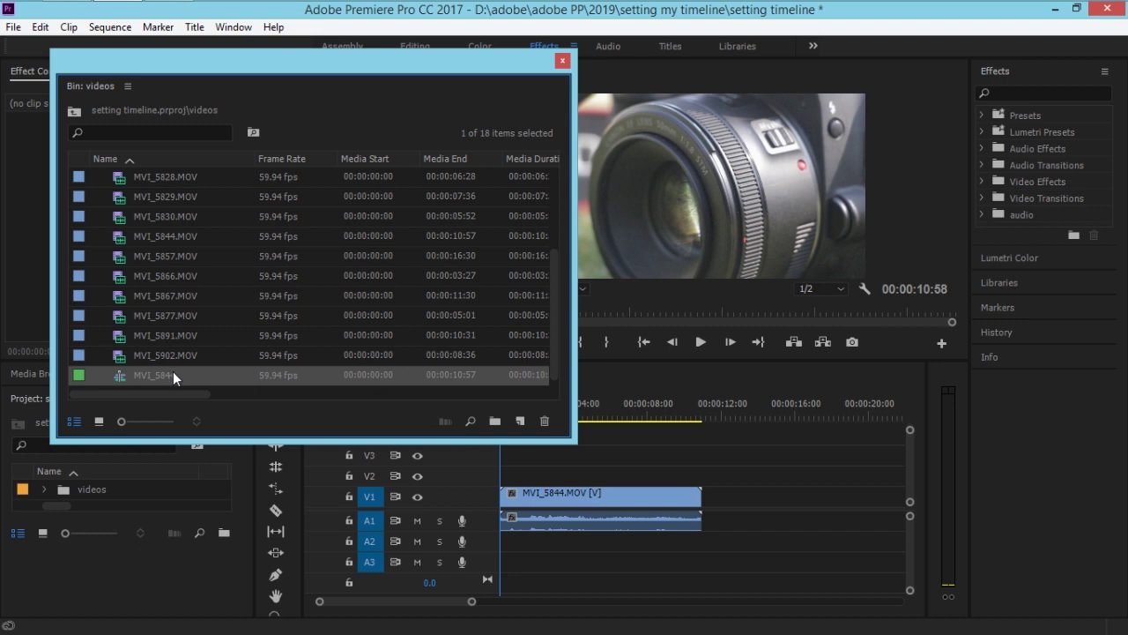
# Move the MVI_5844 sequence out of the videos bin to the project's top level and close the bin window.
pyautogui.moveTo(448, 58); pyautogui.dragTo(596, 63)
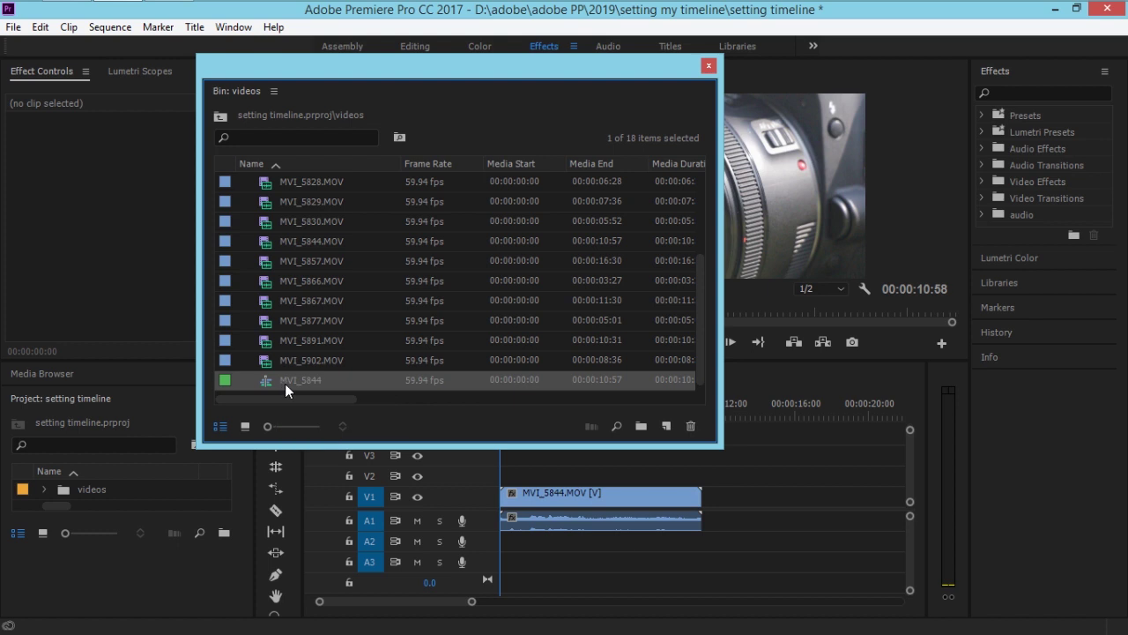
pyautogui.moveTo(286, 380); pyautogui.dragTo(76, 504)
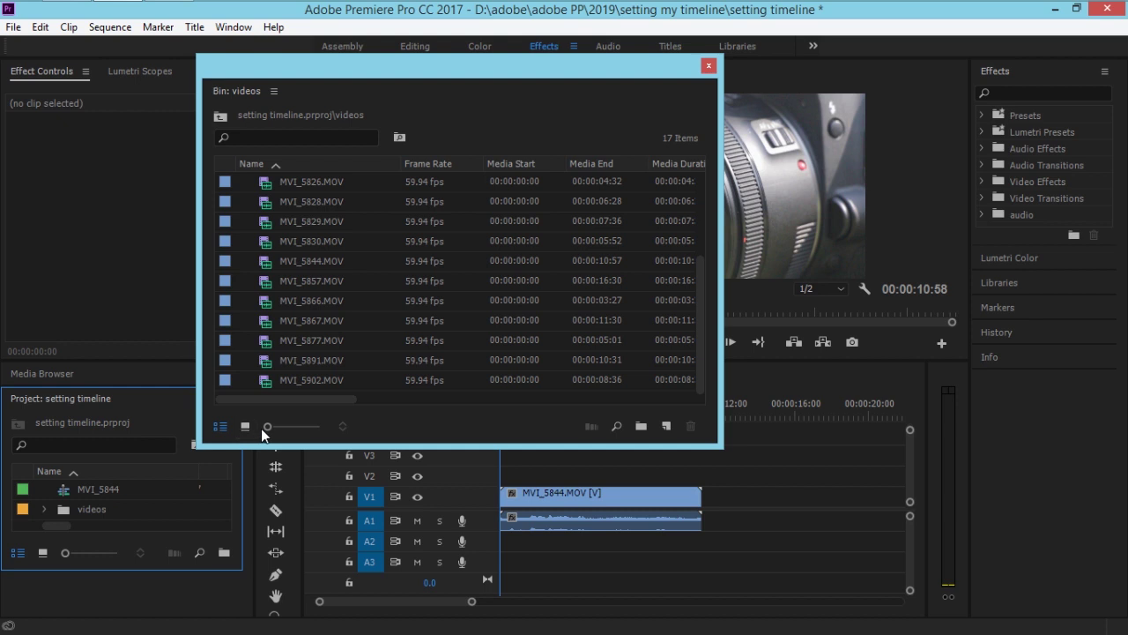
pyautogui.click(699, 307)
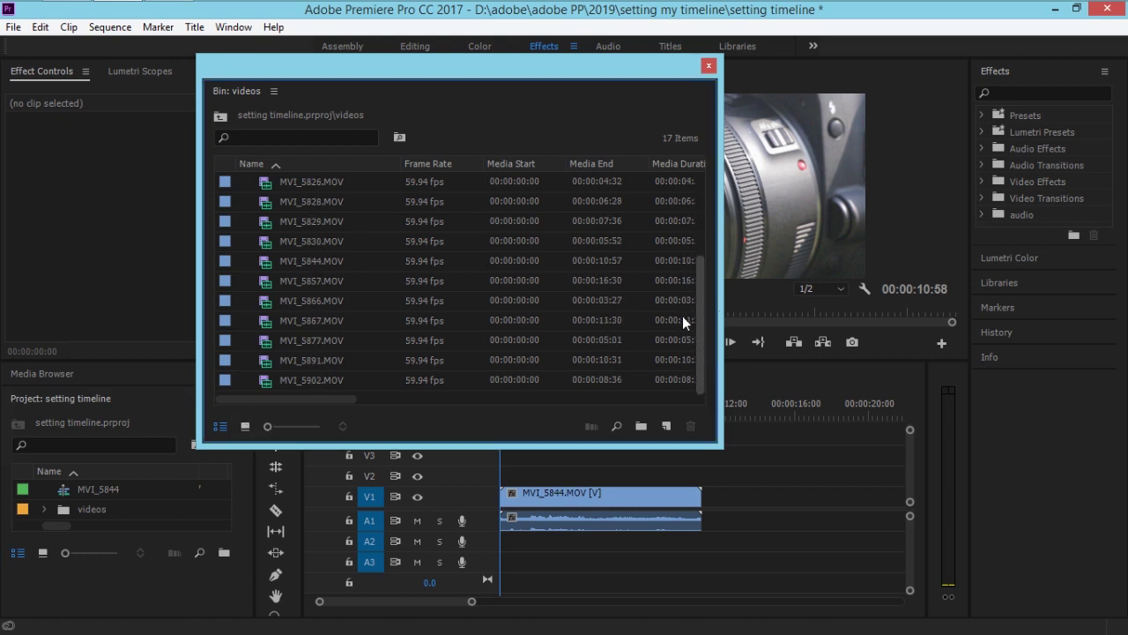
pyautogui.click(708, 66)
# Rename the MVI_5844 sequence as edit, leaving the videos bin's name unchanged.
pyautogui.click(93, 492)
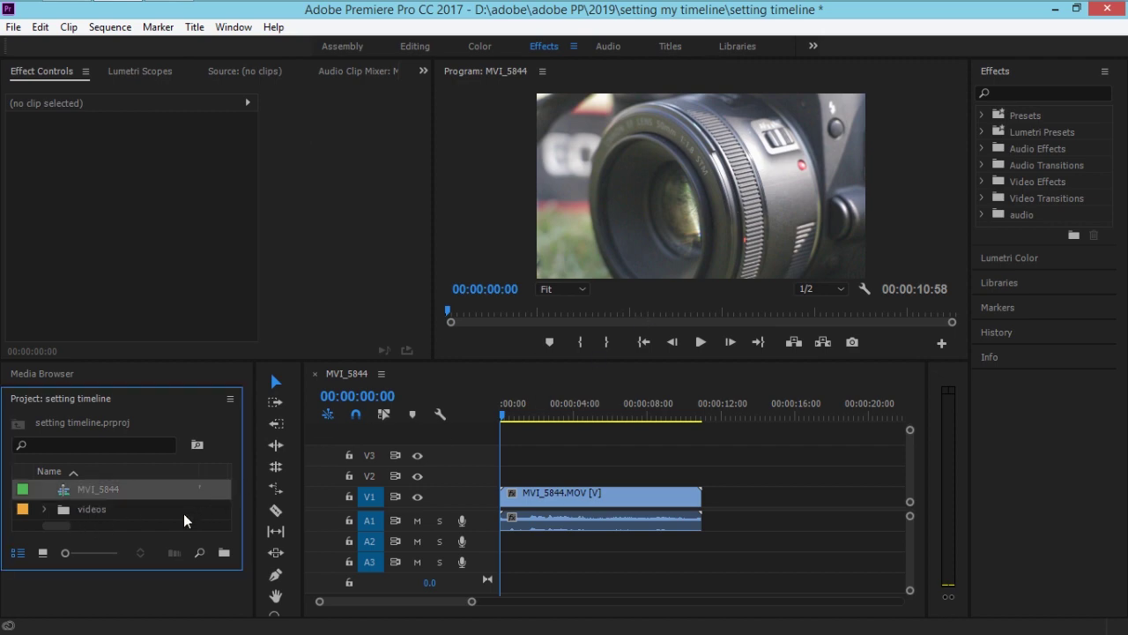
pyautogui.click(104, 493)
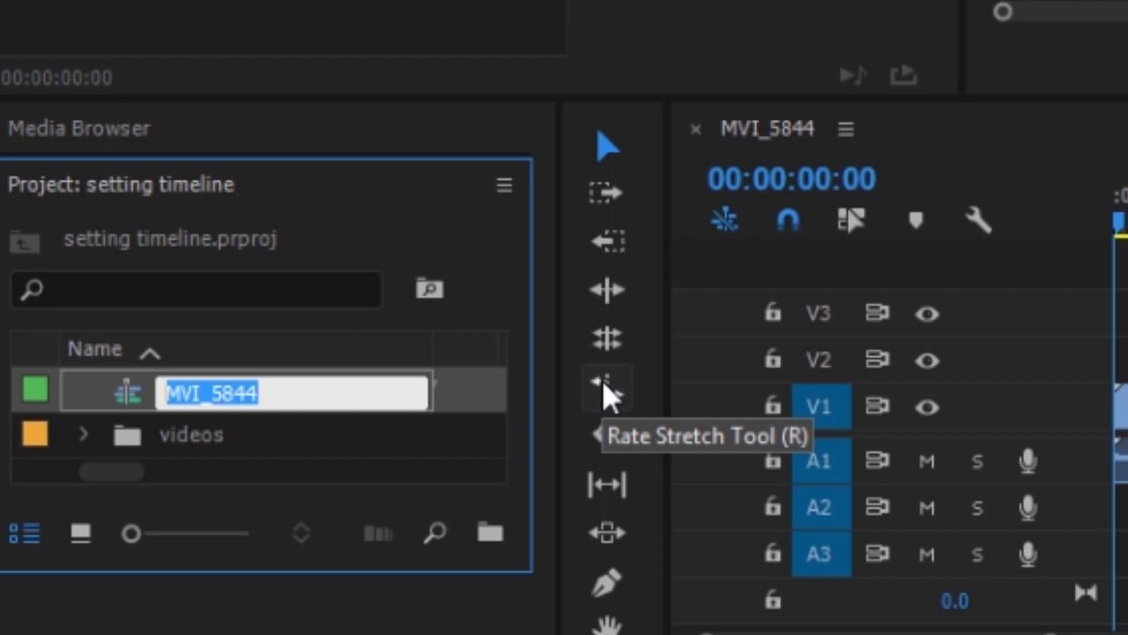
pyautogui.write('edit')
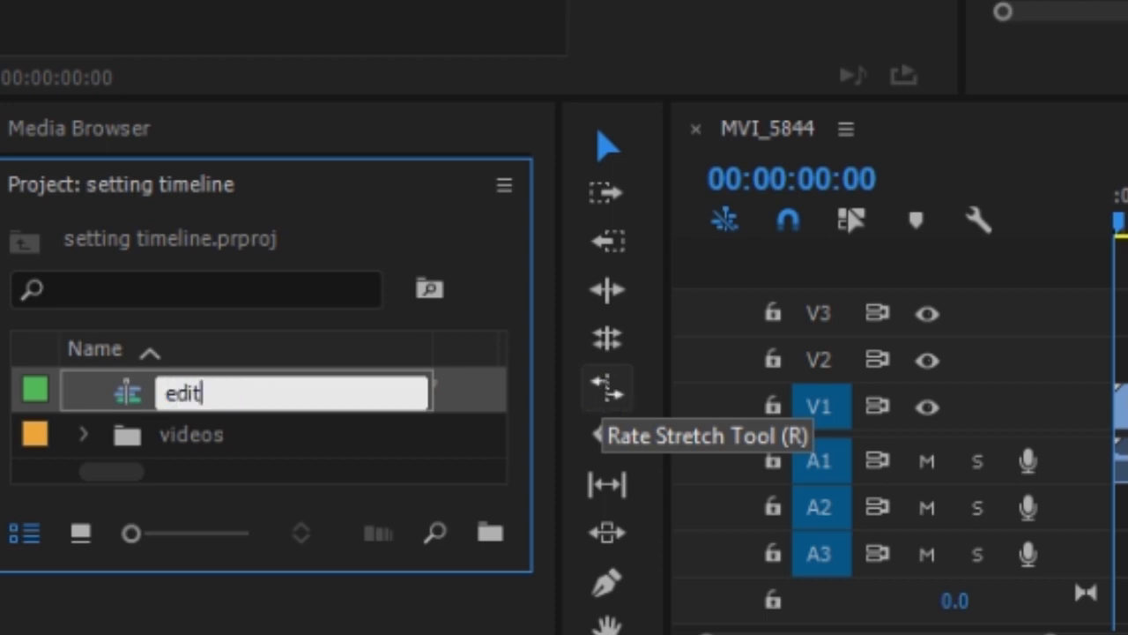
pyautogui.press('Tab')
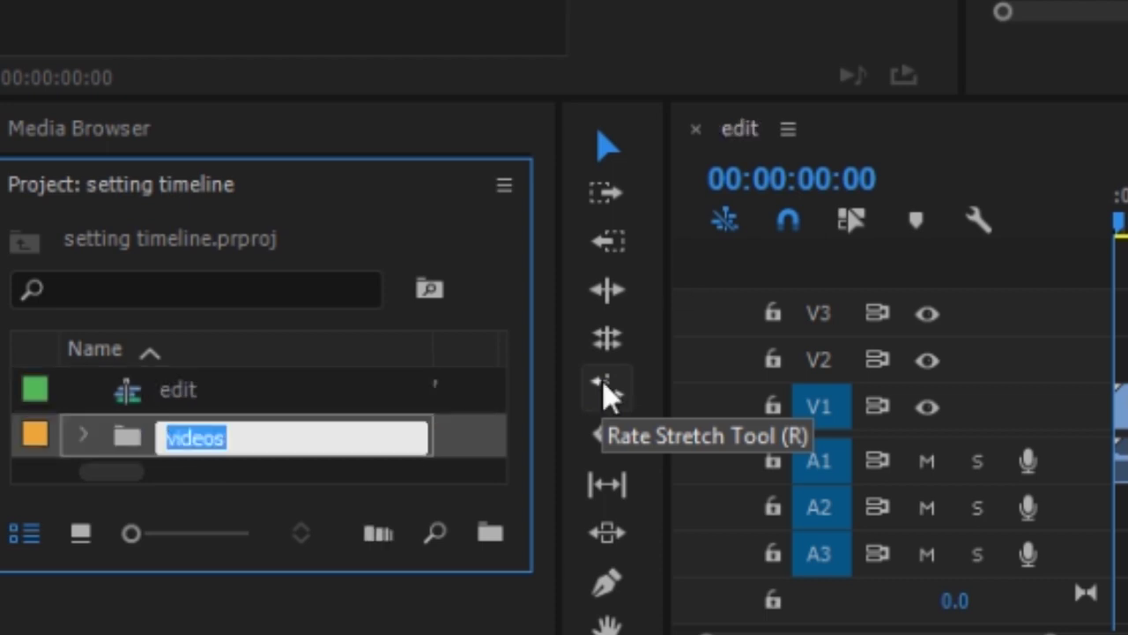
pyautogui.click(120, 405)
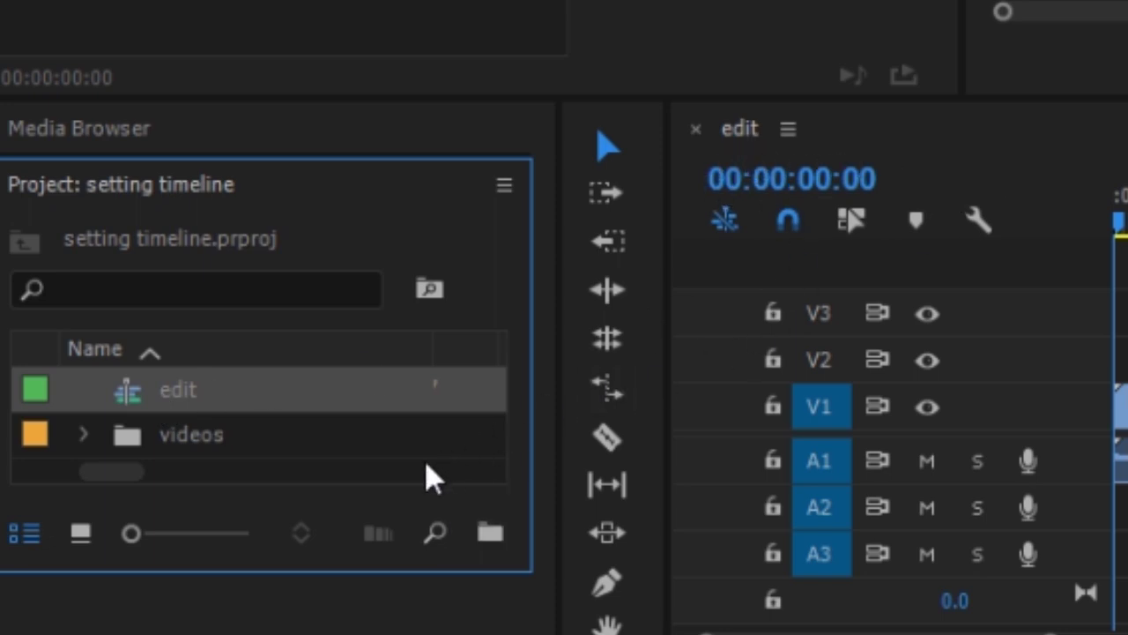
# Duplicate the edit sequence and open the copy in the timeline.
pyautogui.rightClick(202, 392)
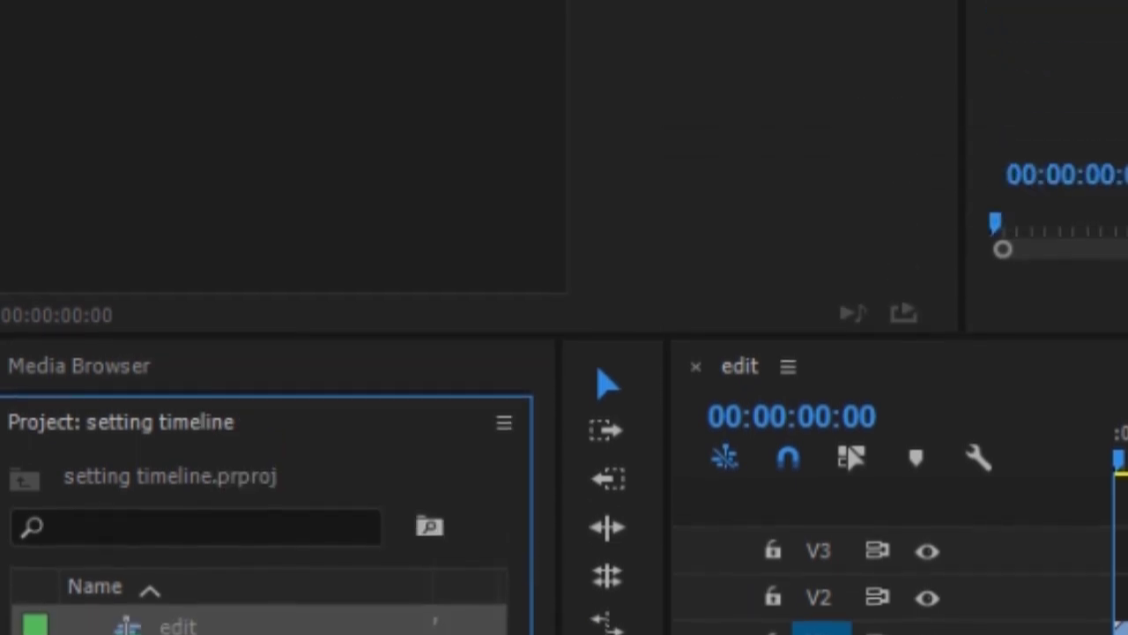
pyautogui.rightClick(177, 624)
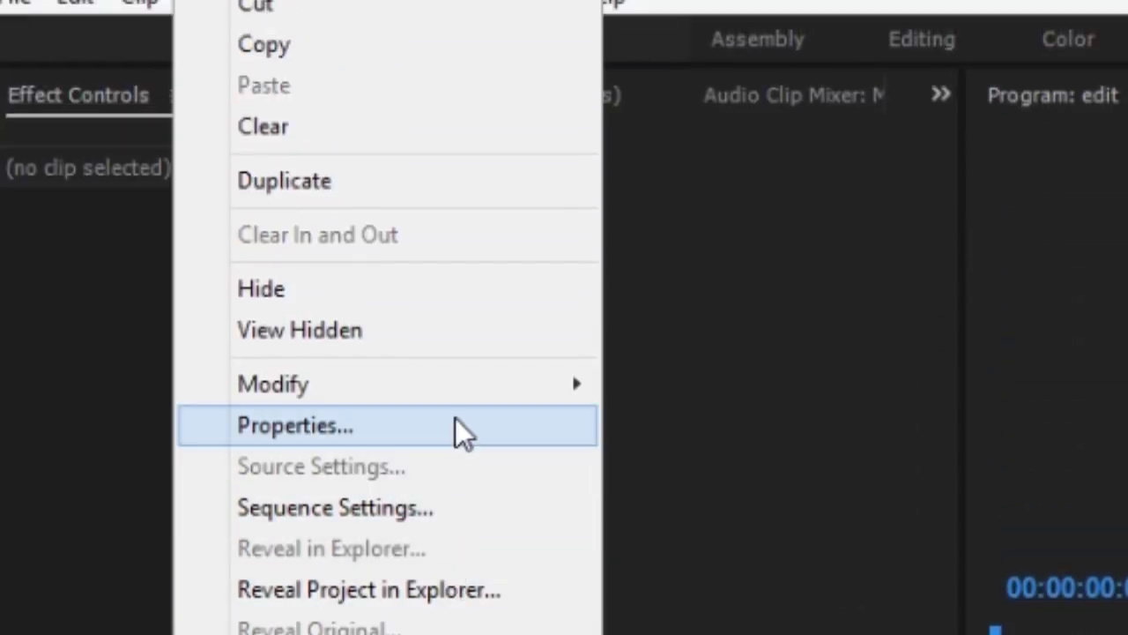
pyautogui.click(449, 198)
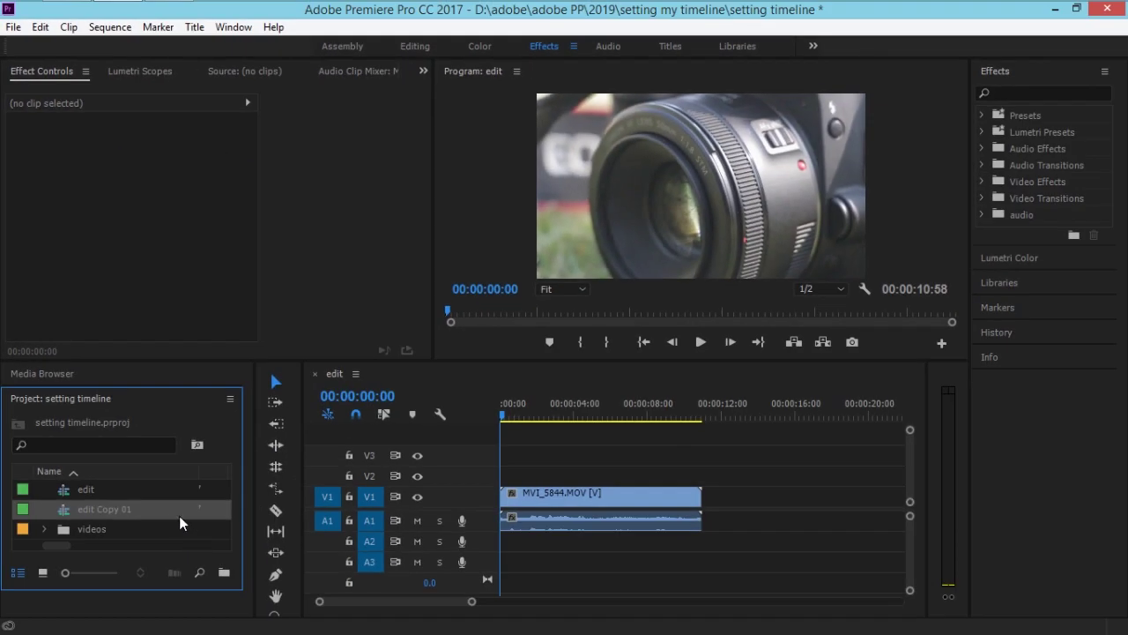
pyautogui.click(89, 492)
pyautogui.doubleClick(96, 511)
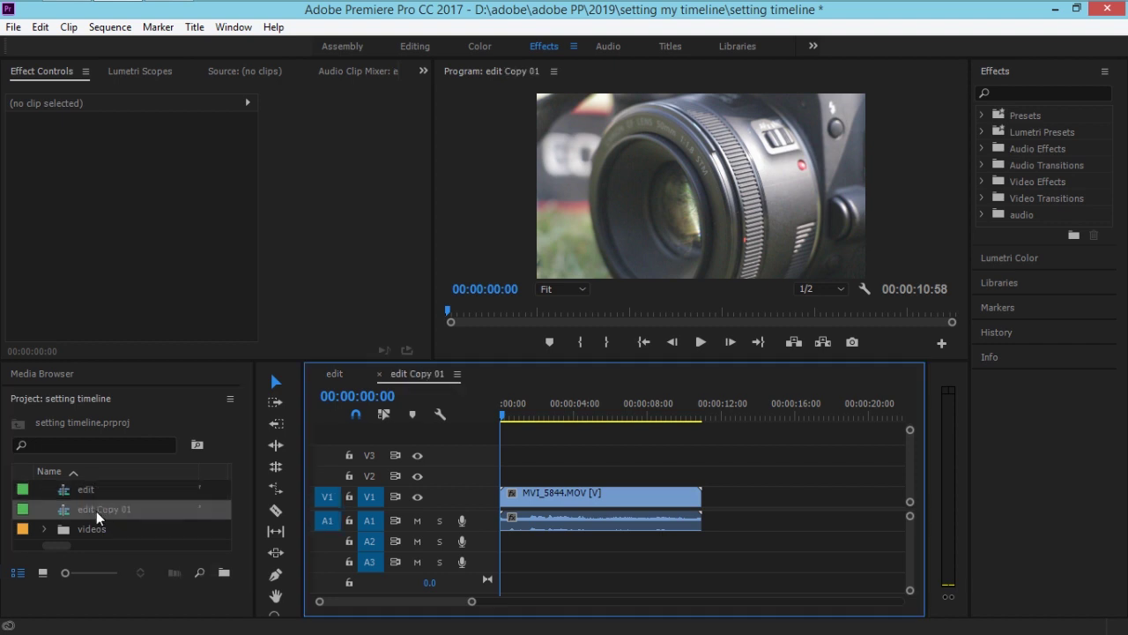
# Switch between the two open sequences in the timeline and rename the copy as library.
pyautogui.click(348, 377)
pyautogui.click(401, 376)
pyautogui.click(340, 377)
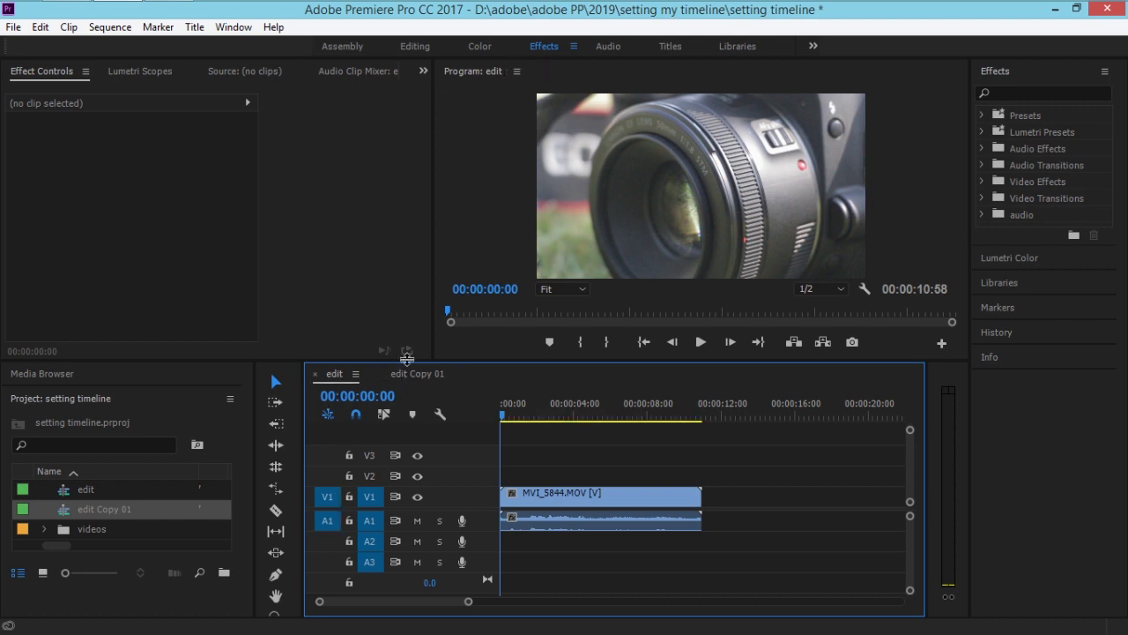
pyautogui.click(415, 374)
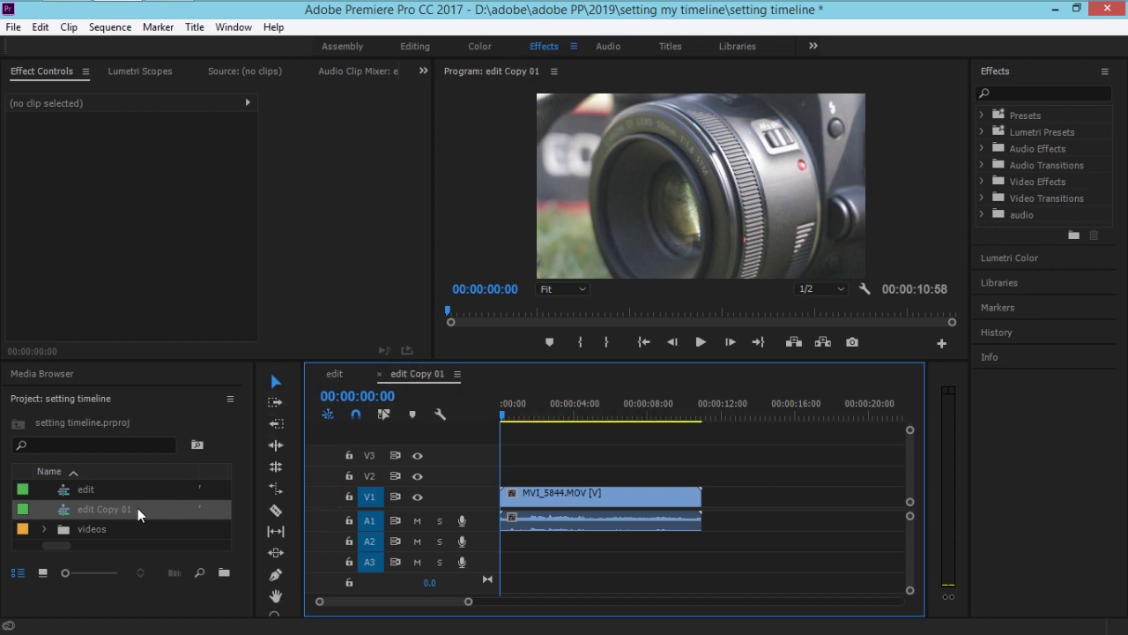
pyautogui.click(126, 510)
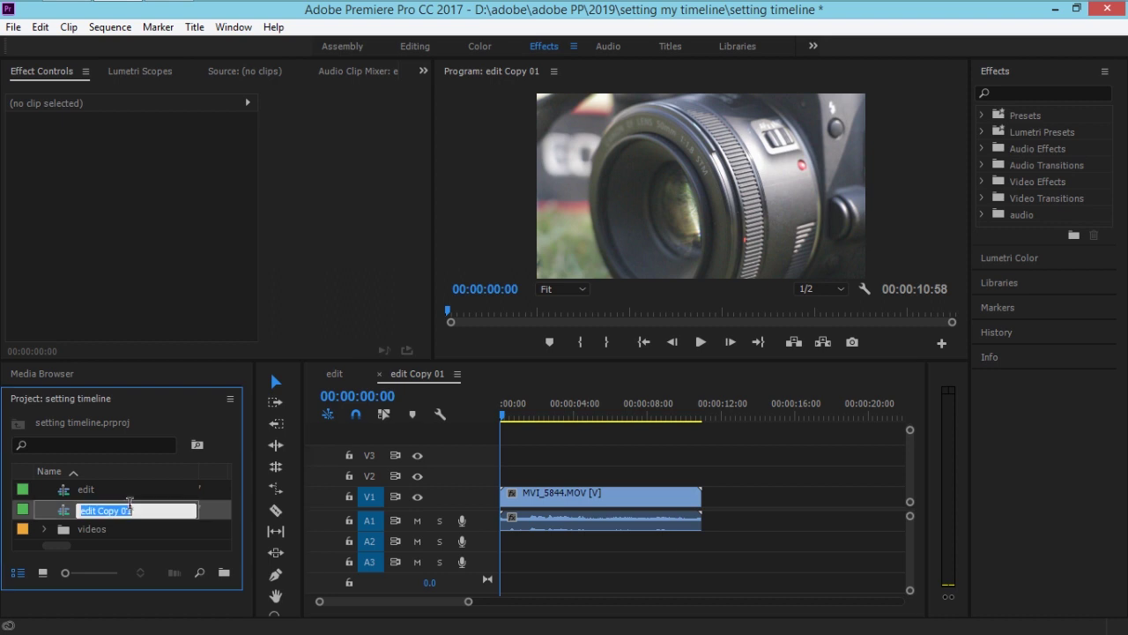
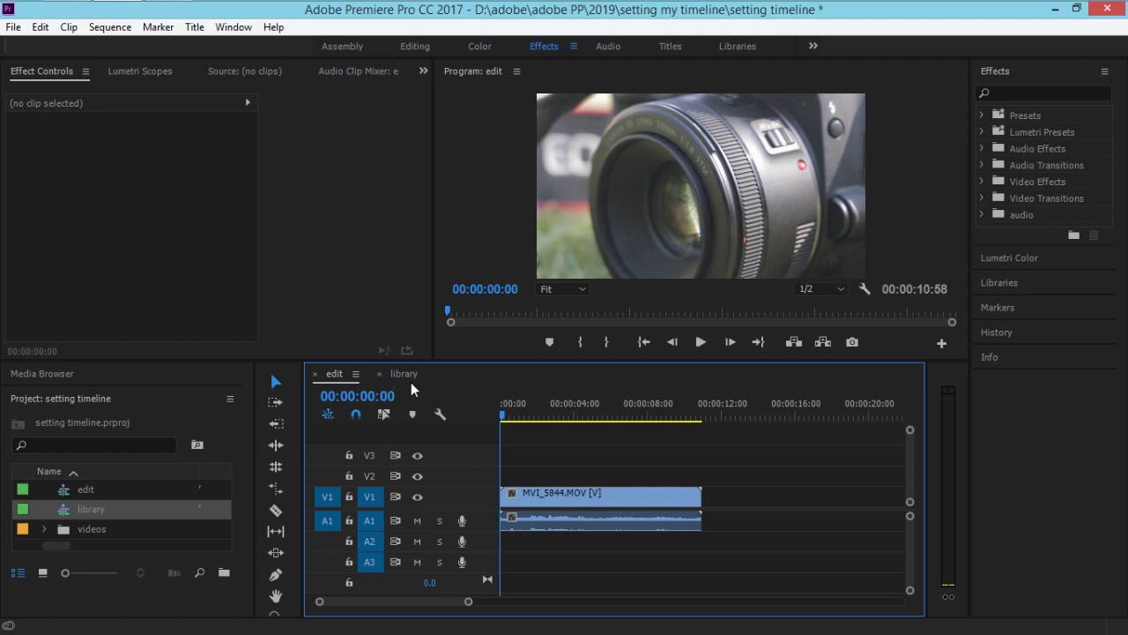
# Delete the MVI_5844.MOV clip with its audio from both the library and edit sequences.
pyautogui.click(404, 373)
pyautogui.moveTo(614, 468); pyautogui.dragTo(684, 525)
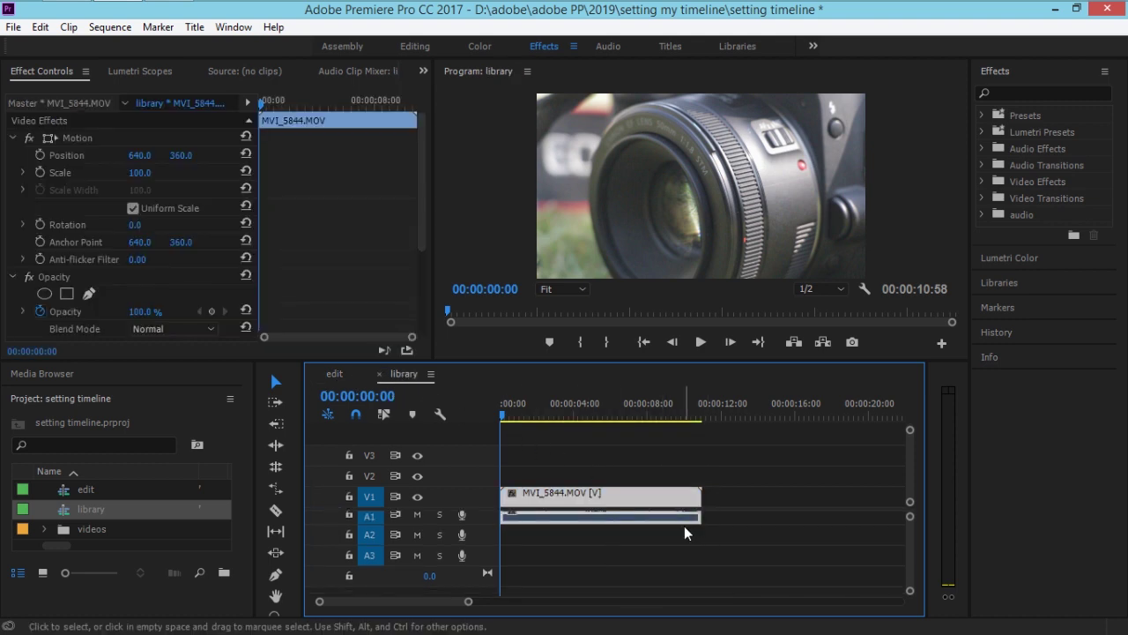
pyautogui.press('Delete')
pyautogui.click(338, 376)
pyautogui.moveTo(642, 446); pyautogui.dragTo(654, 528)
pyautogui.press('Delete')
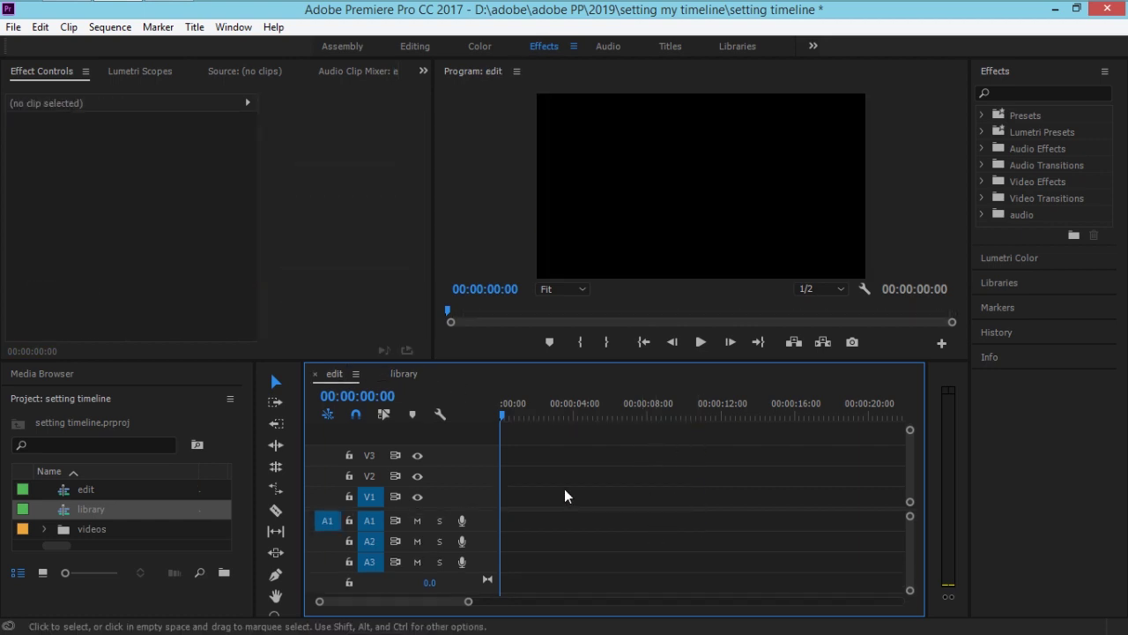
# Place all clips from the videos bin at the start of the library sequence on V1 and A1, and close the bin window.
pyautogui.click(406, 373)
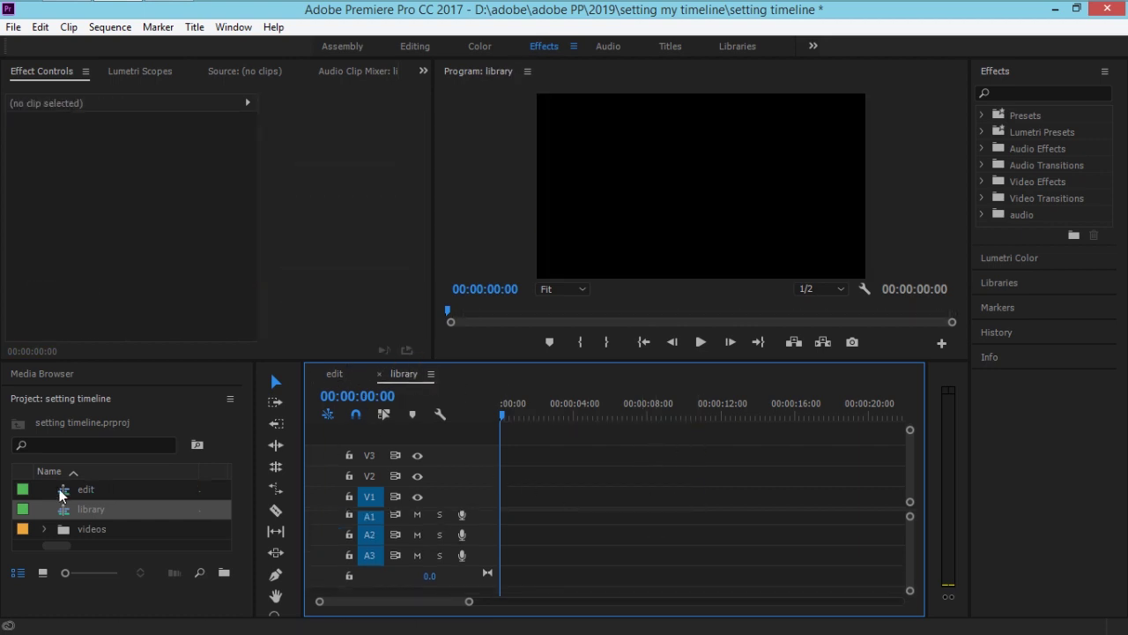
pyautogui.click(62, 532)
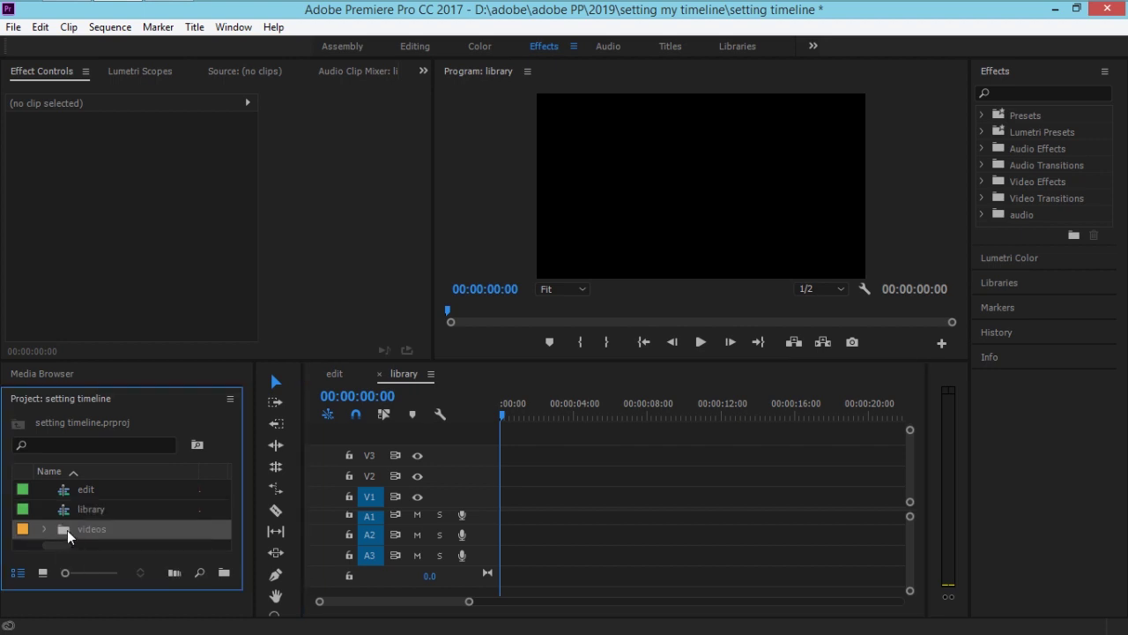
pyautogui.doubleClick(67, 530)
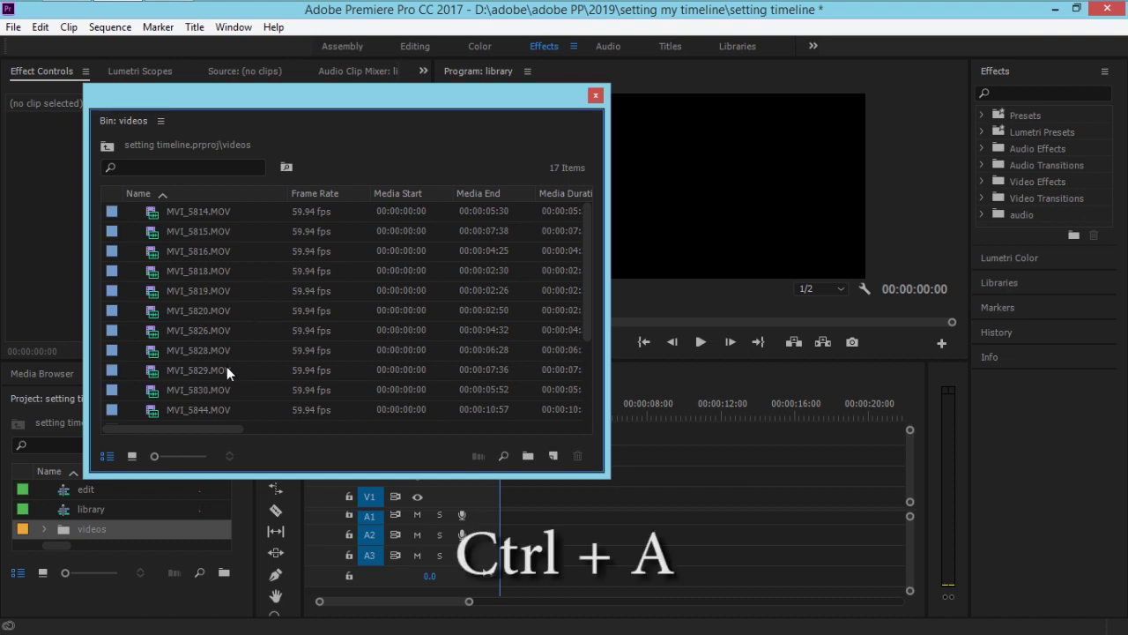
pyautogui.hotkey('ctrl', 'a')
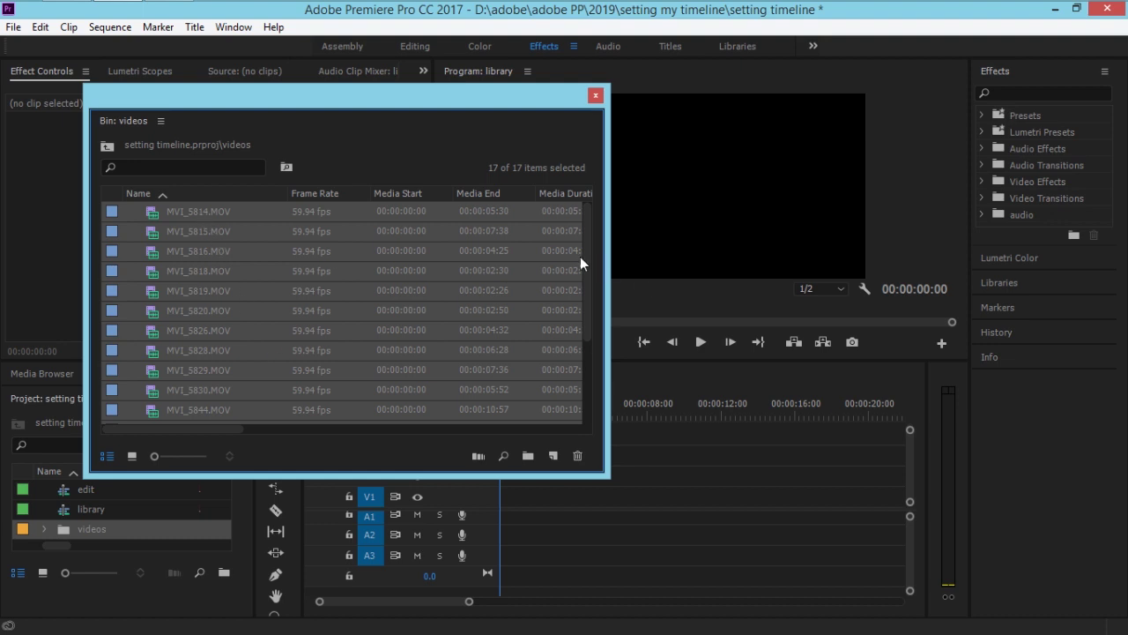
pyautogui.moveTo(184, 211); pyautogui.dragTo(492, 509)
pyautogui.moveTo(582, 93); pyautogui.dragTo(271, 325)
pyautogui.click(299, 312)
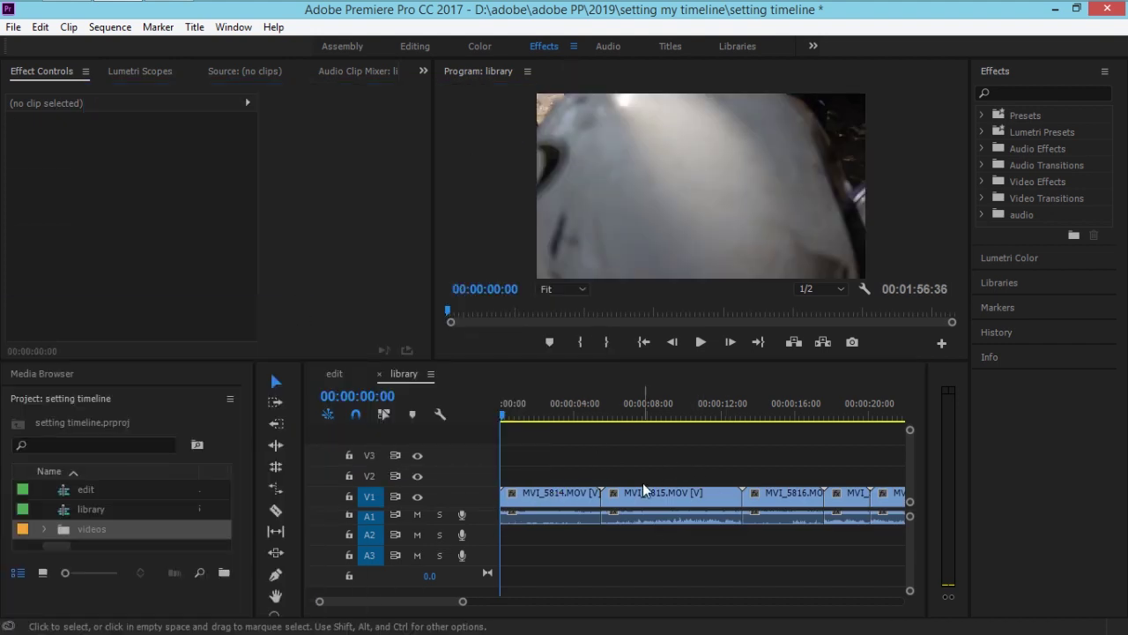
# Compare the edit and library sequences and fit the whole row of library clips in the timeline view.
pyautogui.scroll(-1, 643, 483)
pyautogui.scroll(3, 642, 483)
pyautogui.click(342, 373)
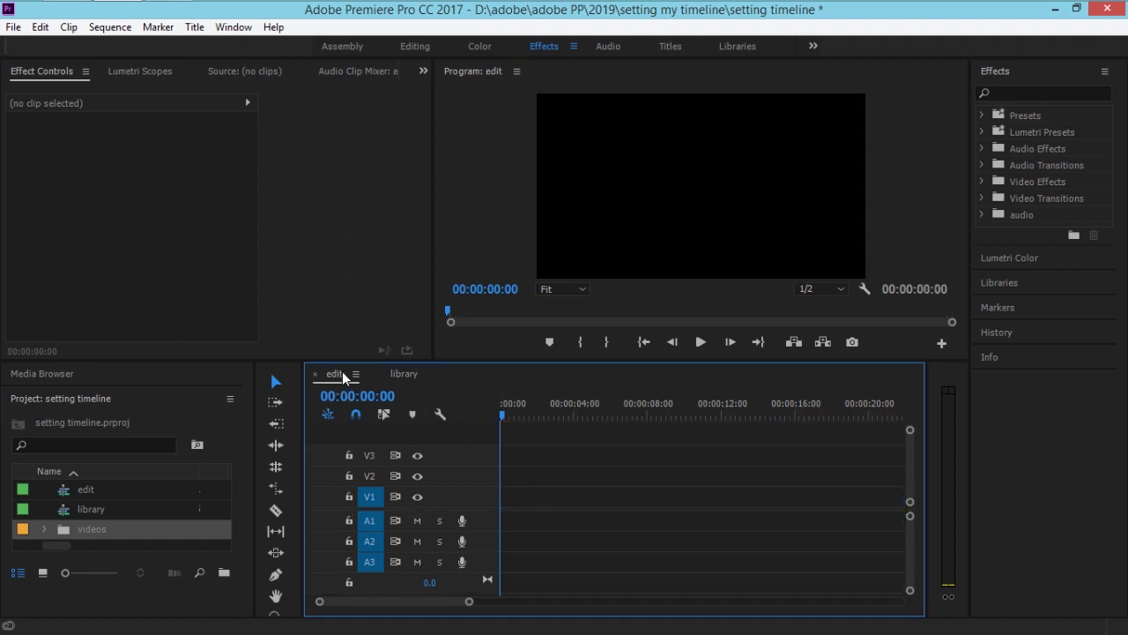
pyautogui.click(401, 374)
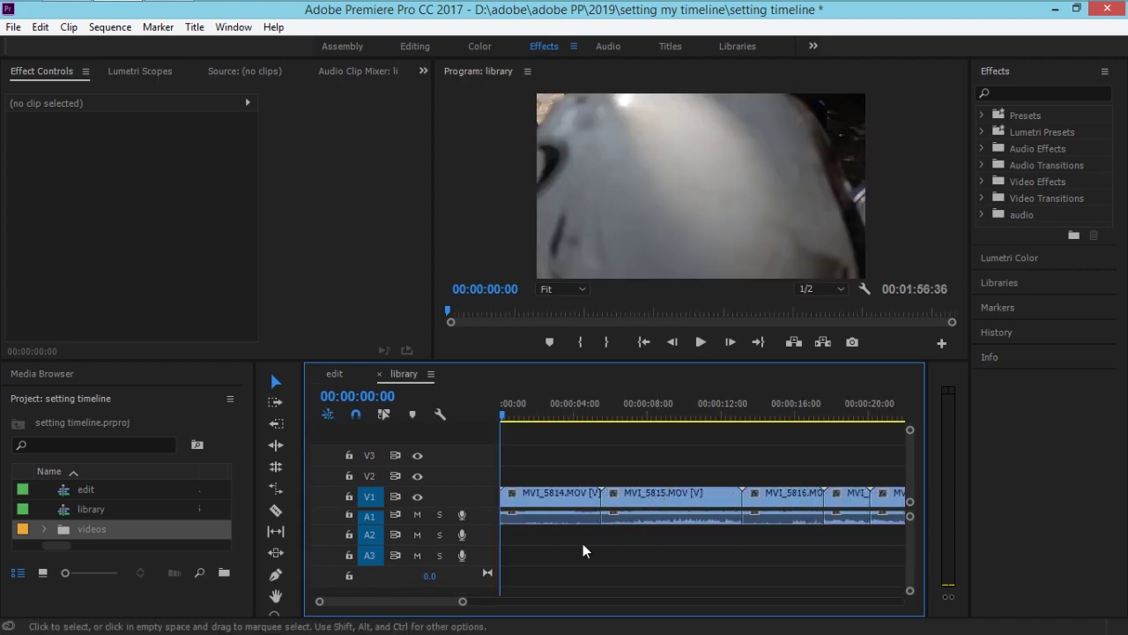
pyautogui.moveTo(463, 604); pyautogui.dragTo(685, 627)
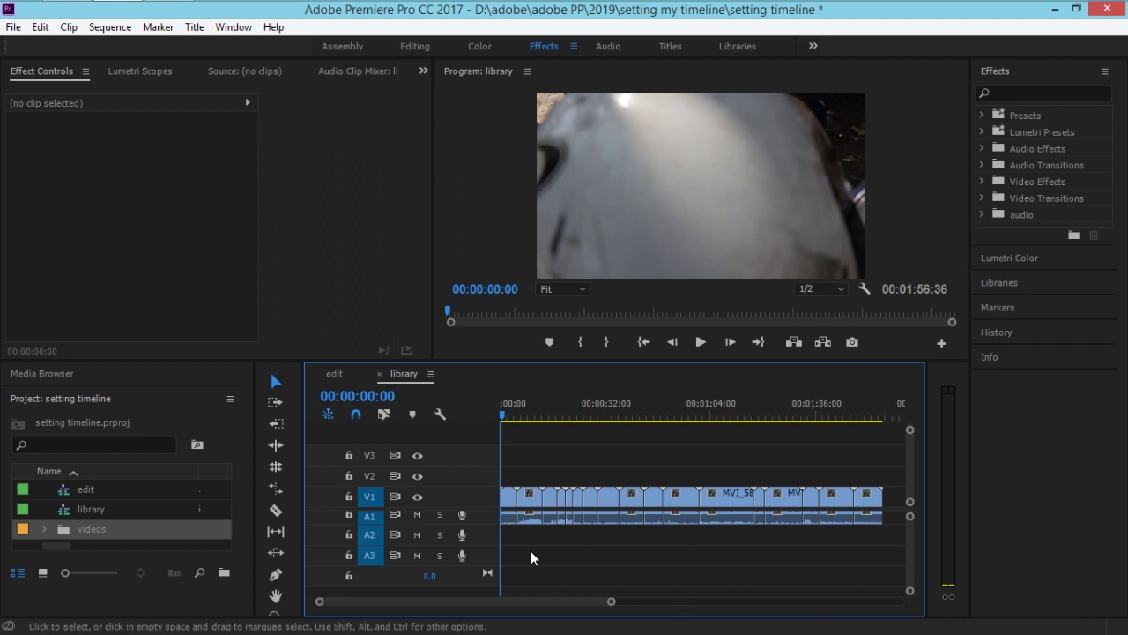
# Mute audio track A1 in the library sequence, play it briefly and return the playhead to the start.
pyautogui.click(419, 515)
pyautogui.press('space')
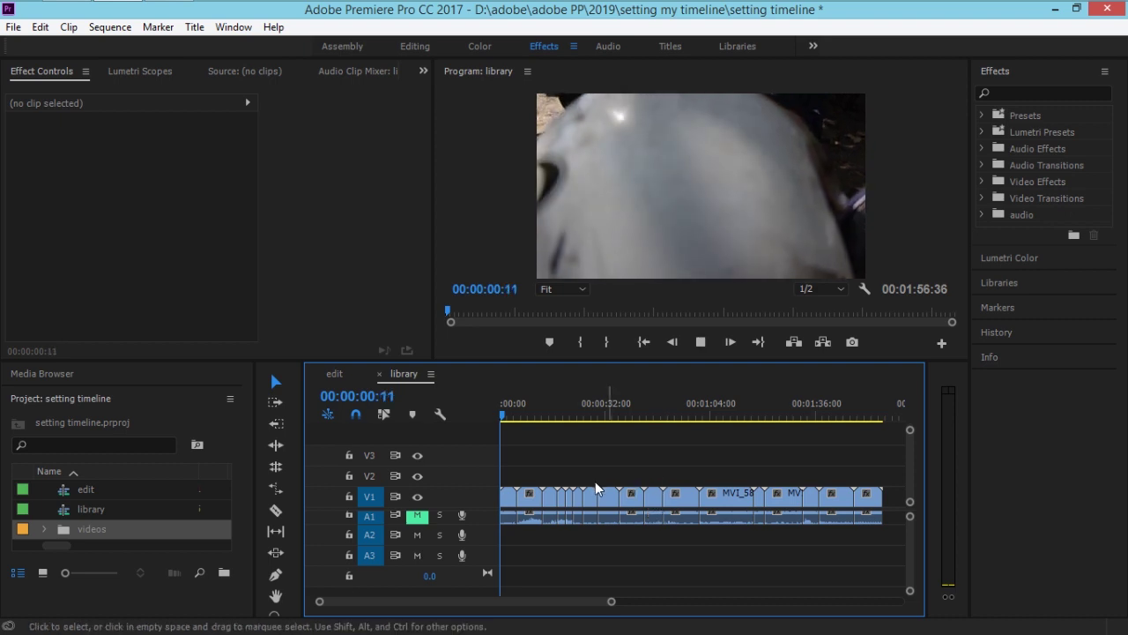
pyautogui.press('space')
pyautogui.moveTo(519, 401); pyautogui.dragTo(477, 420)
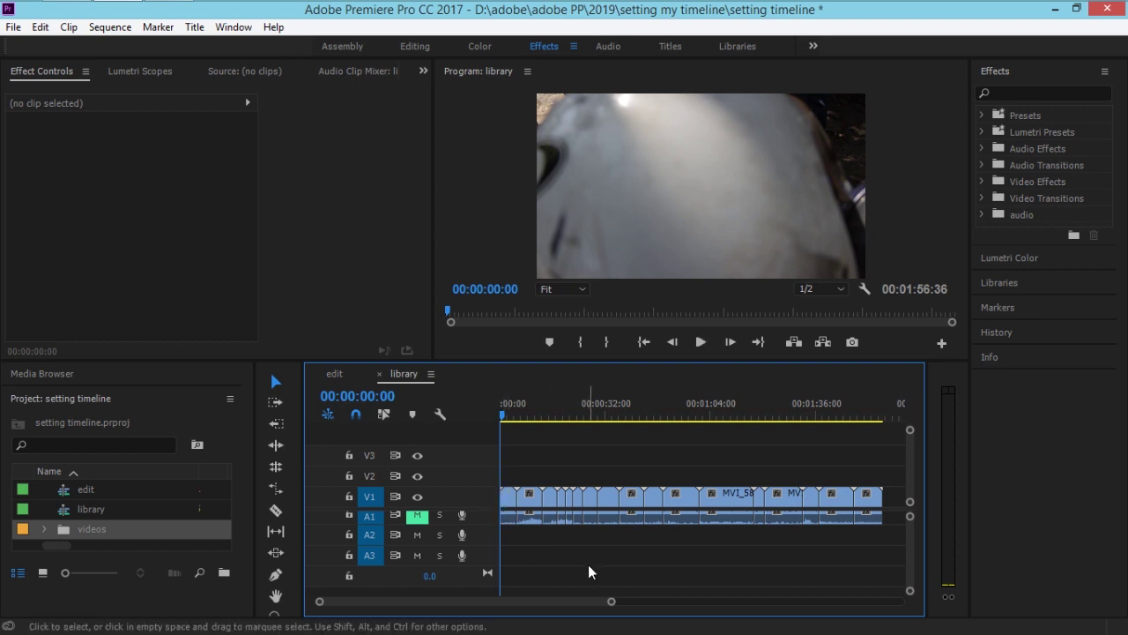
# Play the library sequence from the start, scrub through its clips to about 00:00:49 and resume playback there.
pyautogui.press('space')
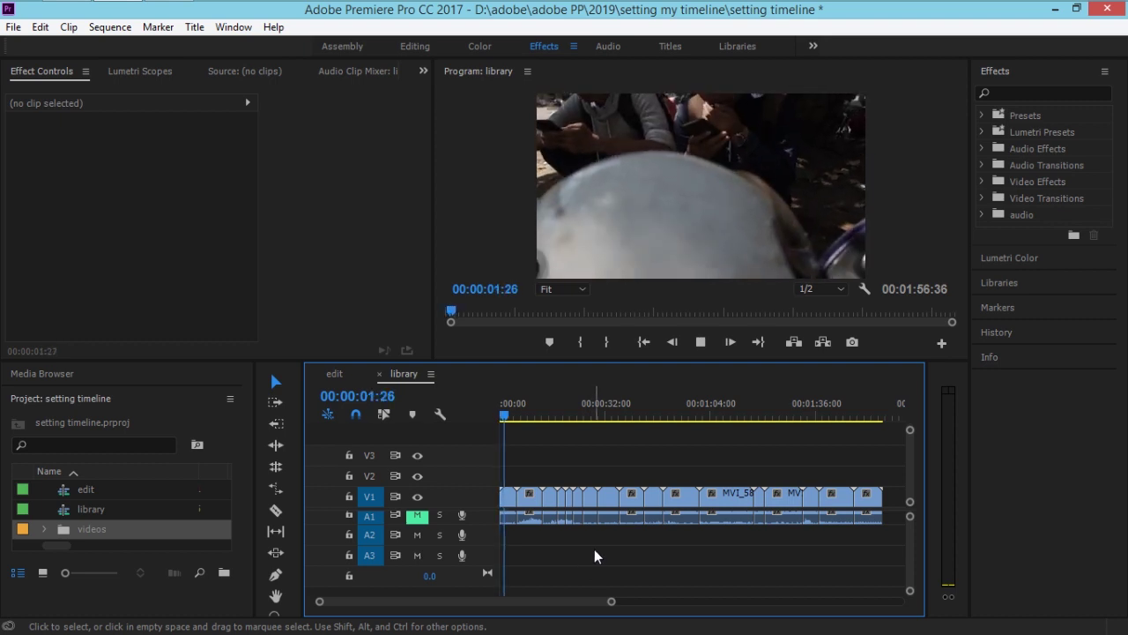
pyautogui.click(531, 419)
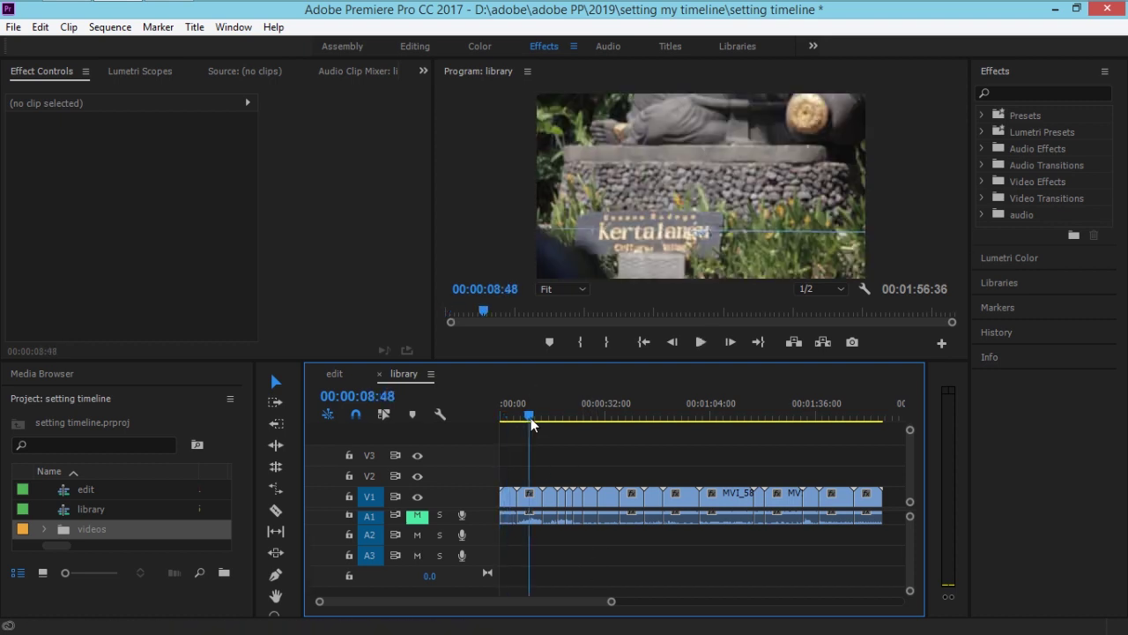
pyautogui.moveTo(530, 414); pyautogui.dragTo(662, 416)
pyautogui.press('space')
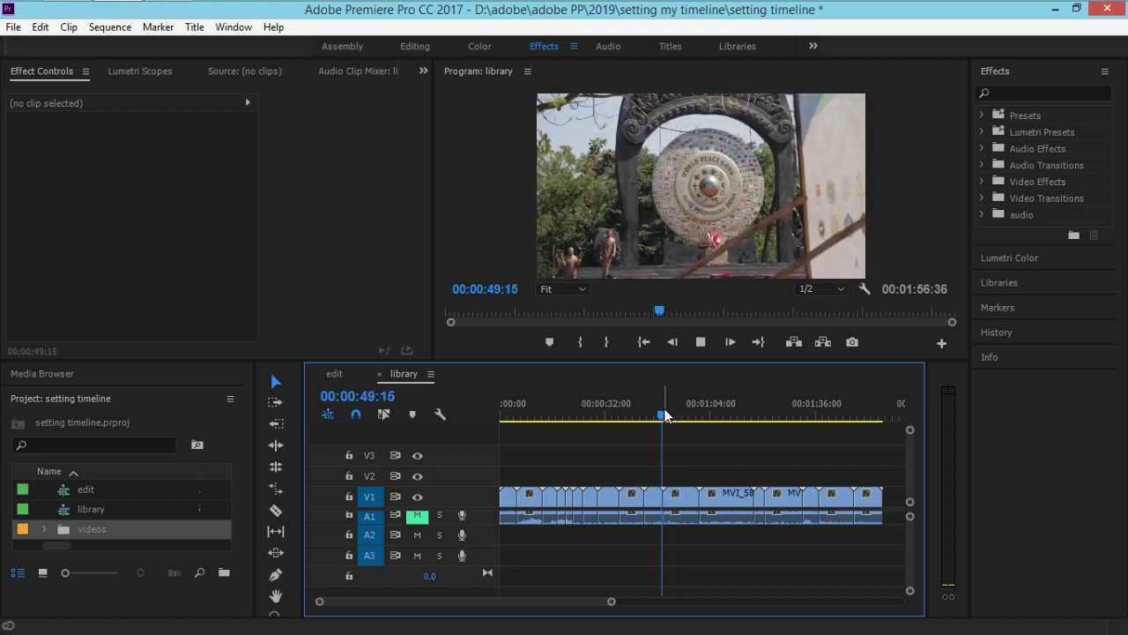
# Cut the camera clip in the library sequence at 00:00:50:50 and at 00:00:55:56.
pyautogui.press('space')
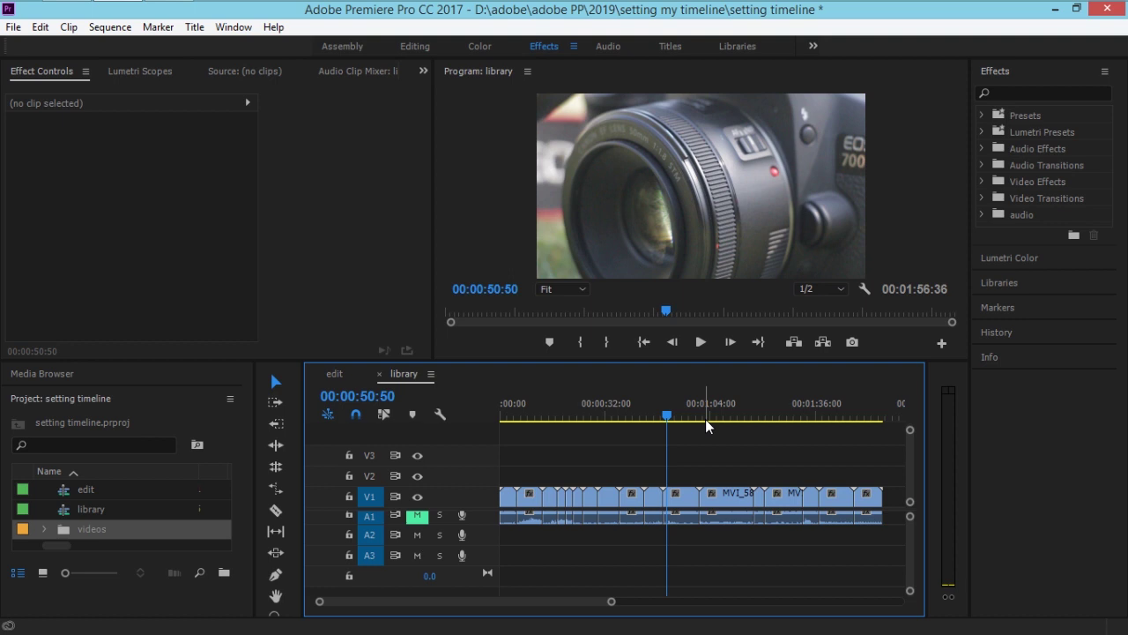
pyautogui.hotkey('ctrl', 'k')
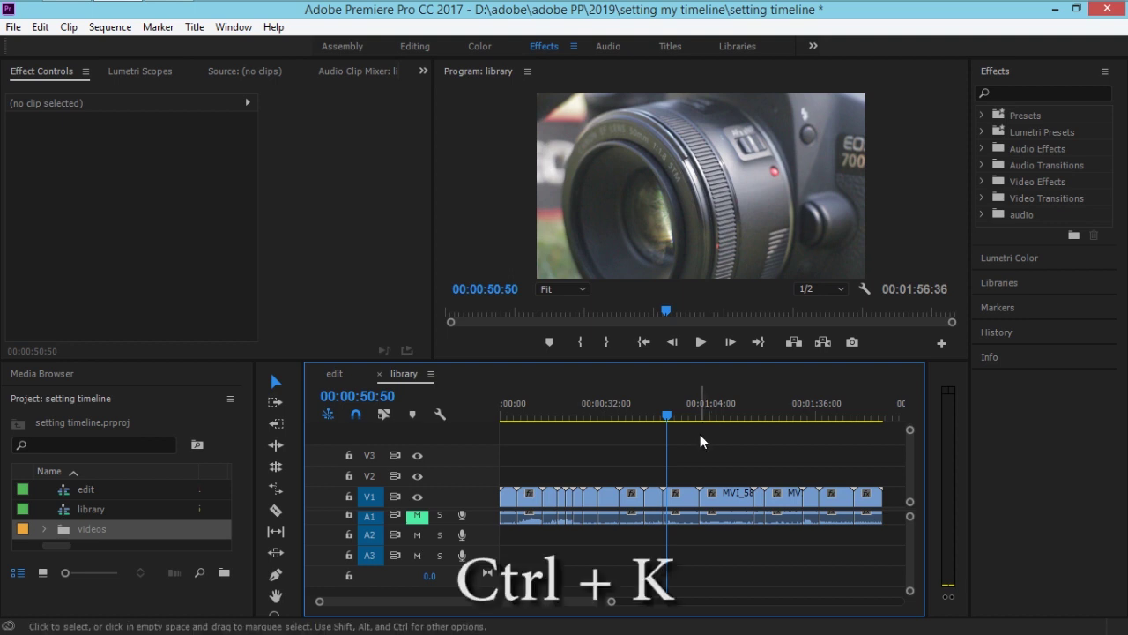
pyautogui.press('space')
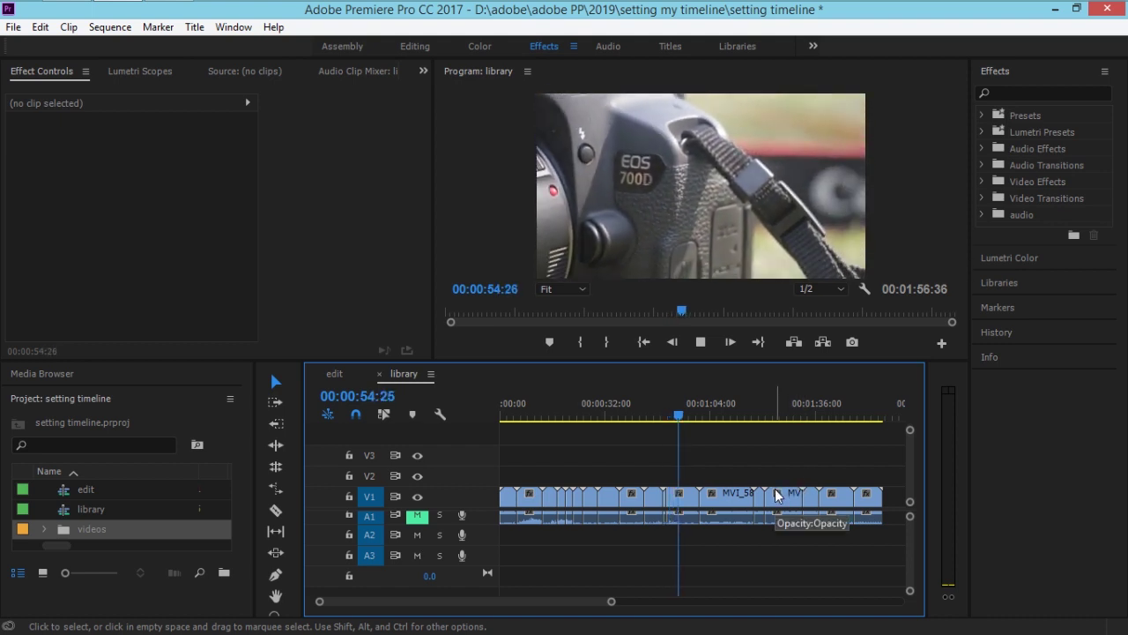
pyautogui.press('space')
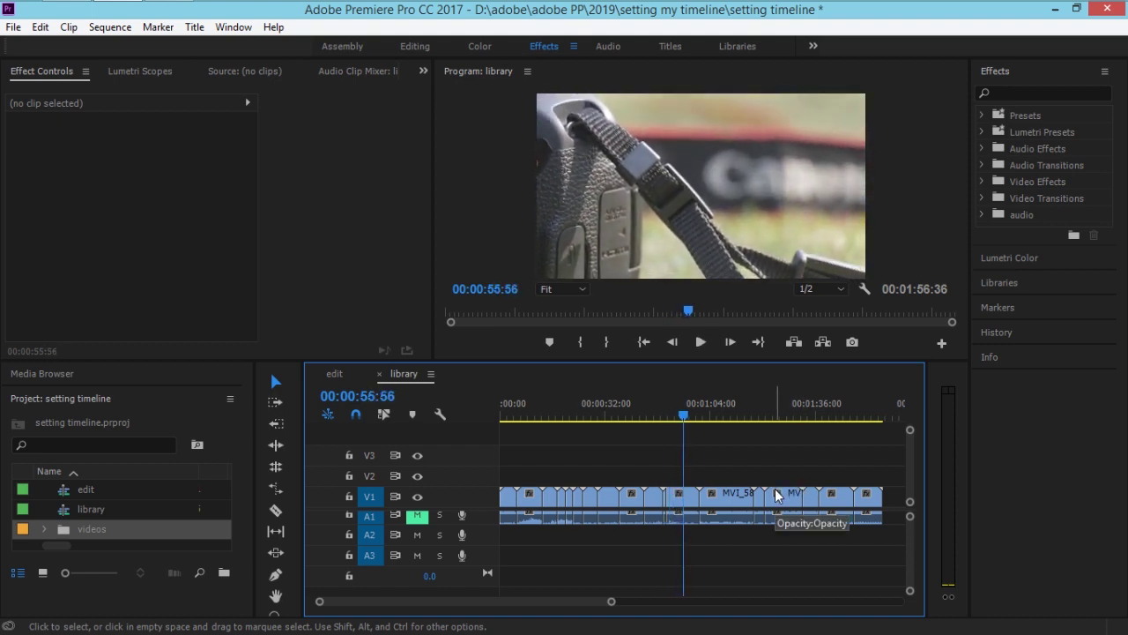
pyautogui.hotkey('ctrl', 'k')
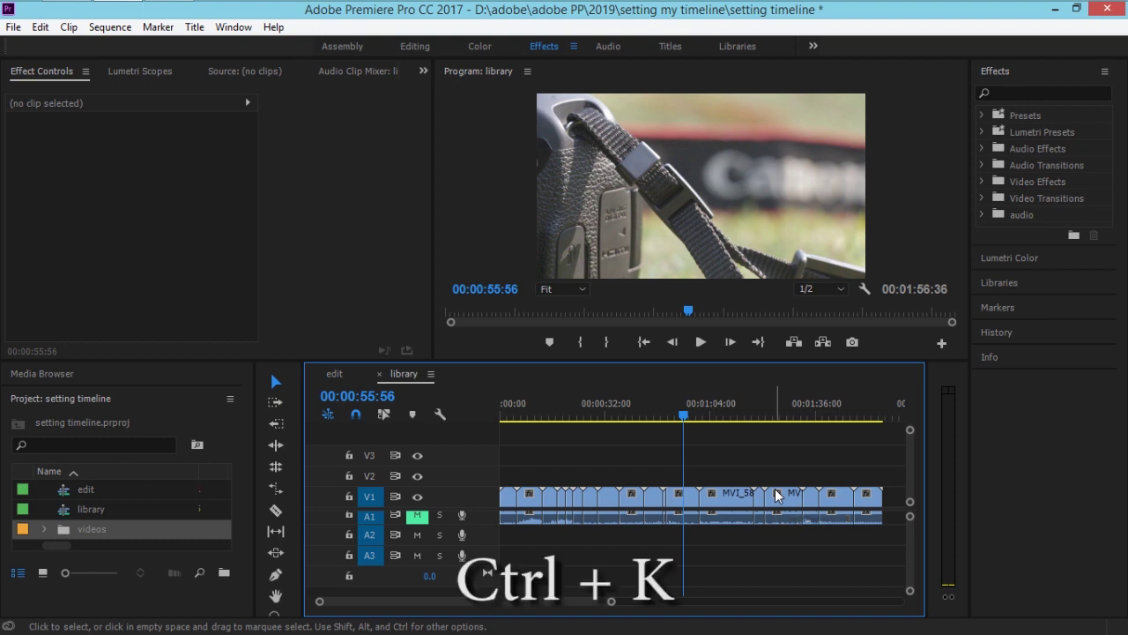
# Bring the cut MVI_5844.MOV piece from the library sequence to the start of V1 in the edit sequence and scrub through it.
pyautogui.click(675, 503)
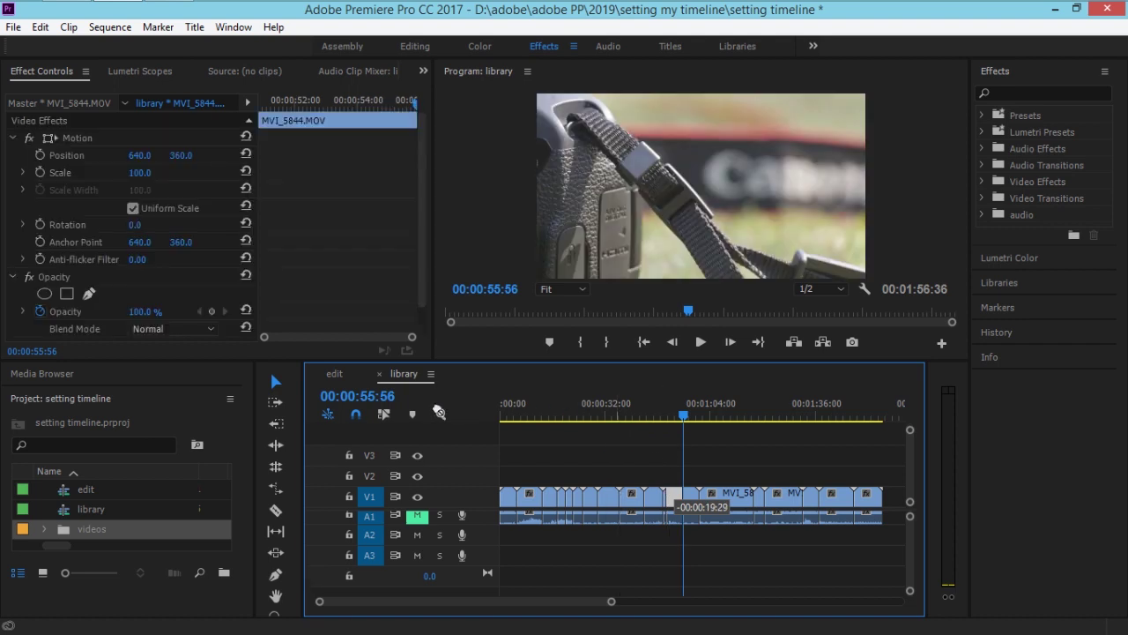
pyautogui.moveTo(335, 375); pyautogui.dragTo(542, 499)
pyautogui.click(404, 373)
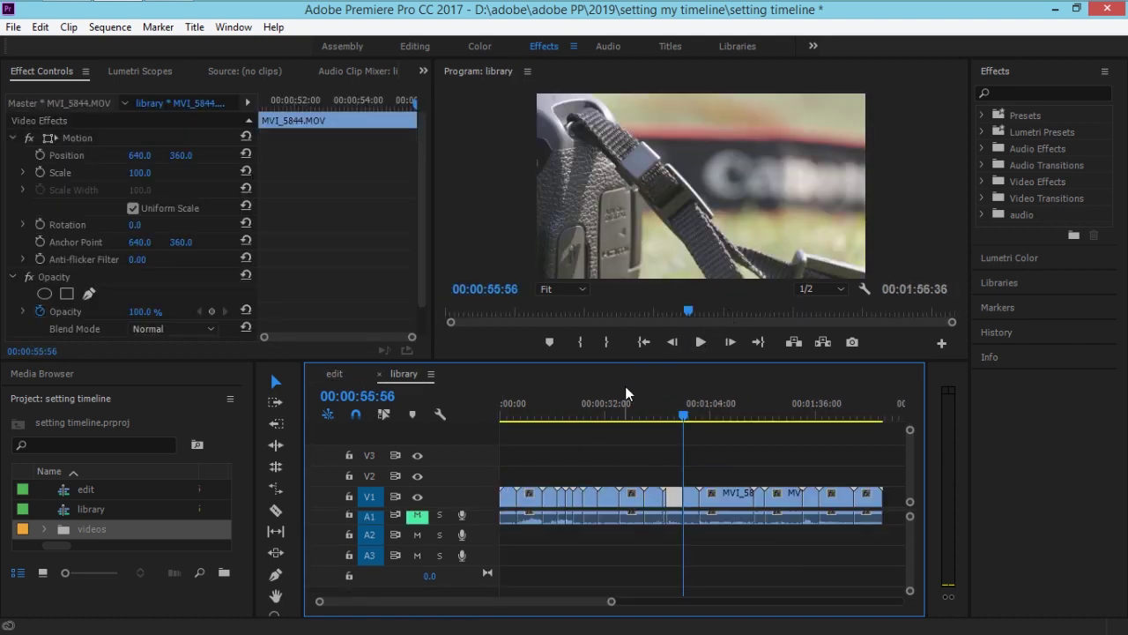
pyautogui.click(342, 374)
pyautogui.moveTo(536, 404)
pyautogui.mouseDown()
pyautogui.moveTo(500, 409)
pyautogui.moveTo(537, 414)
pyautogui.mouseUp()
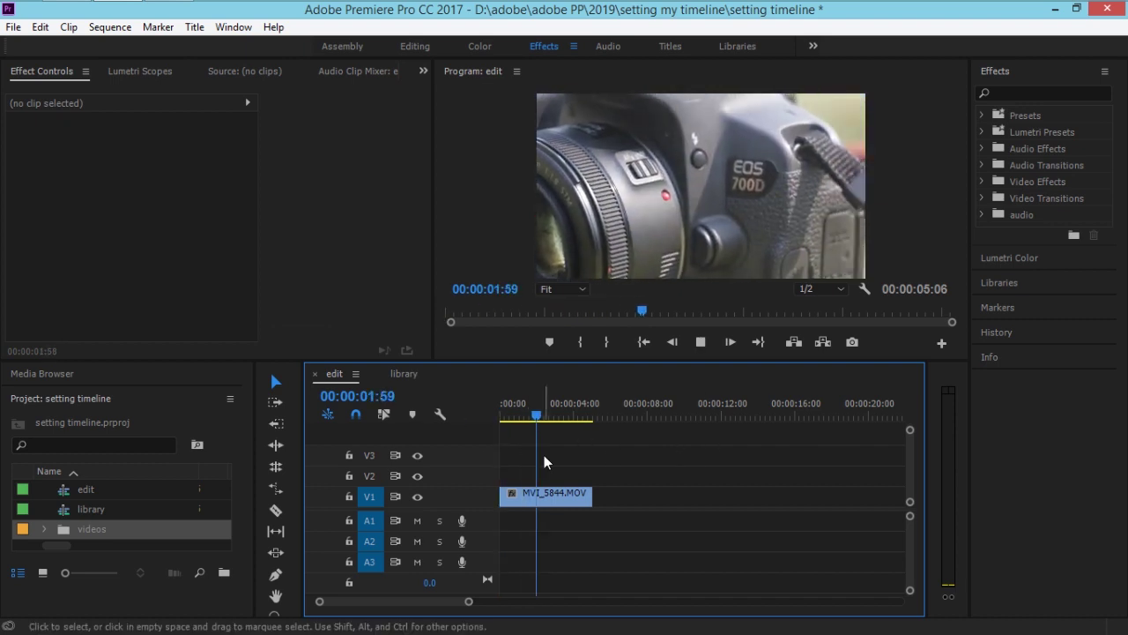
# Cut the painting clip in the library sequence at 00:01:02:19 and at 00:01:04:04.
pyautogui.click(398, 373)
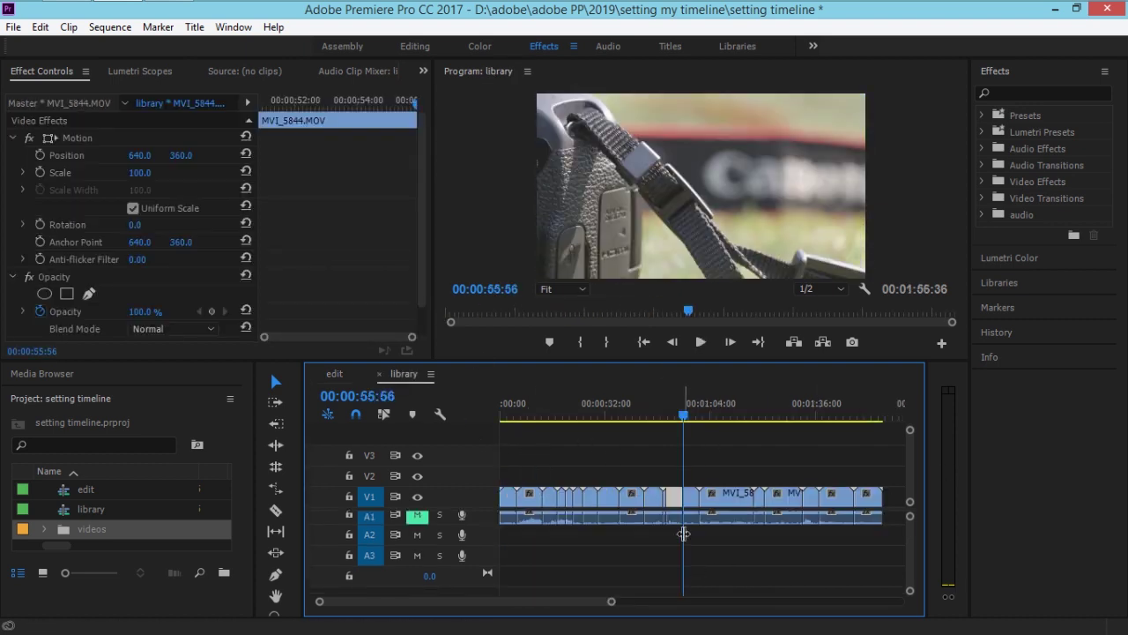
pyautogui.press('space')
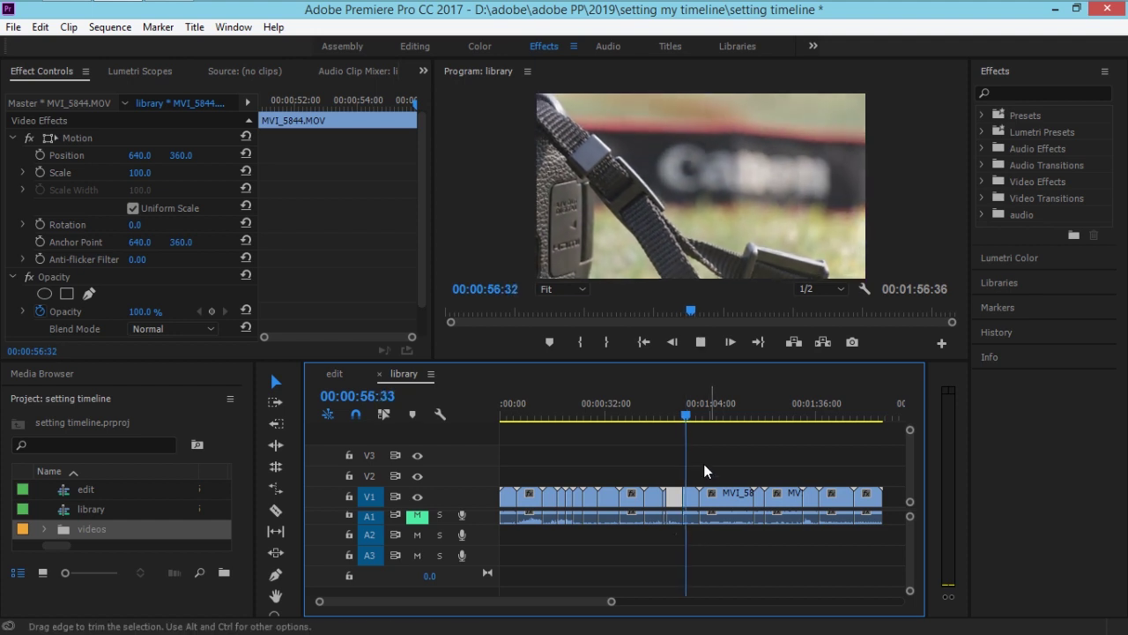
pyautogui.click(703, 413)
pyautogui.moveTo(704, 411); pyautogui.dragTo(706, 410)
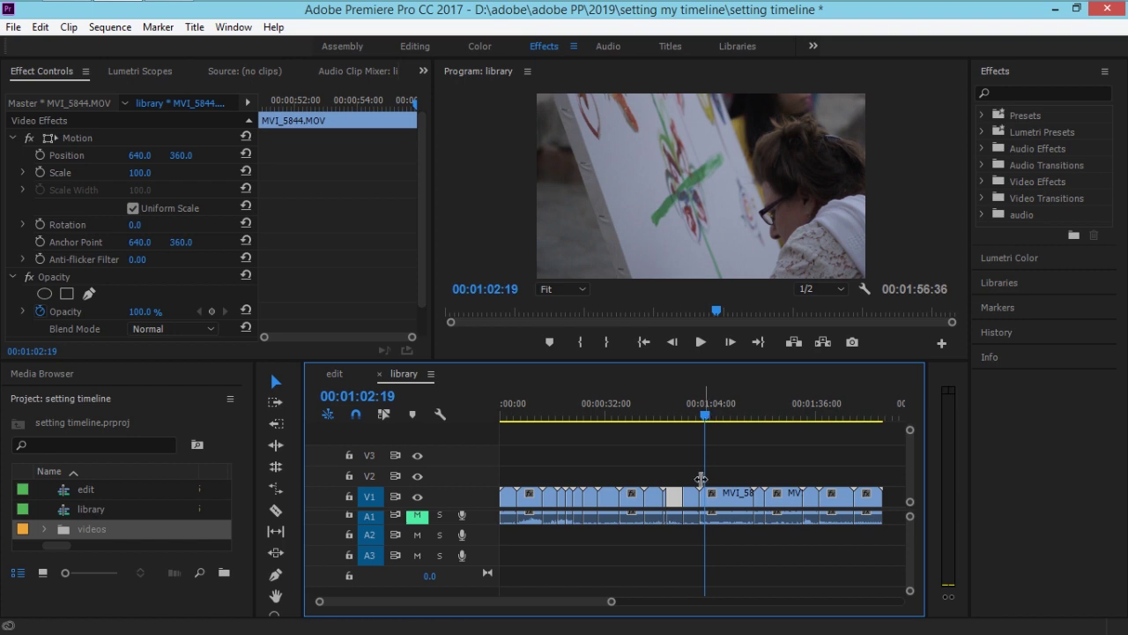
pyautogui.hotkey('ctrl', 'k')
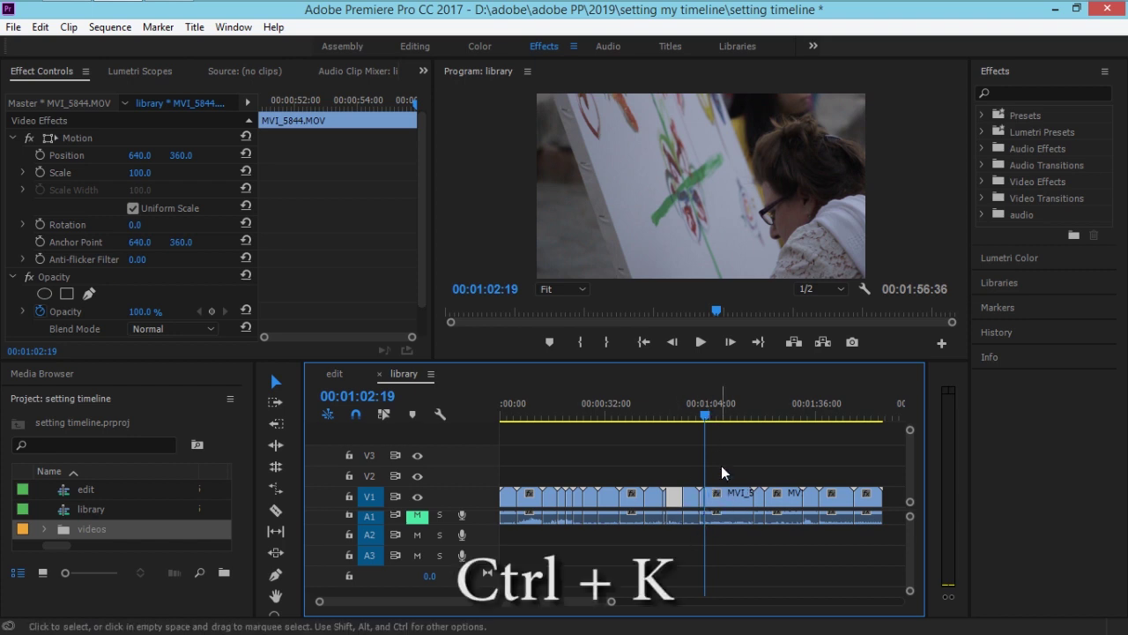
pyautogui.click(727, 415)
pyautogui.moveTo(726, 415); pyautogui.dragTo(712, 416)
pyautogui.hotkey('ctrl', 'k')
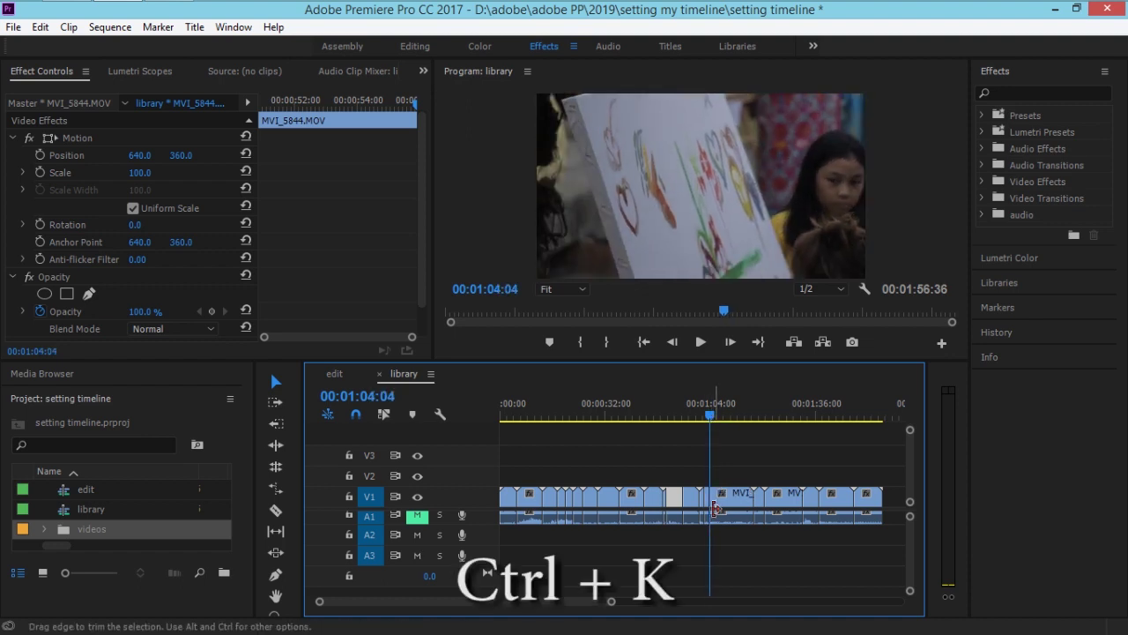
# Add the cut MVI_5857.MOV piece from the library sequence right after the MVI_5844.MOV clip on V1 in the edit sequence.
pyautogui.moveTo(707, 500); pyautogui.dragTo(701, 441)
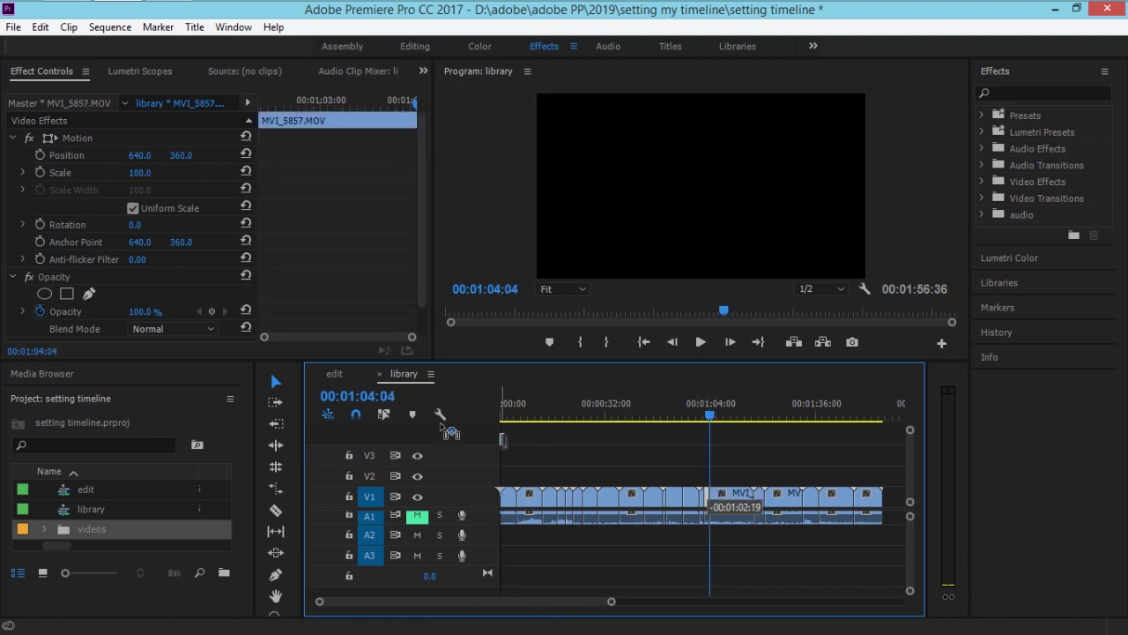
pyautogui.click(339, 375)
pyautogui.moveTo(342, 380); pyautogui.dragTo(608, 503)
pyautogui.press('Escape')
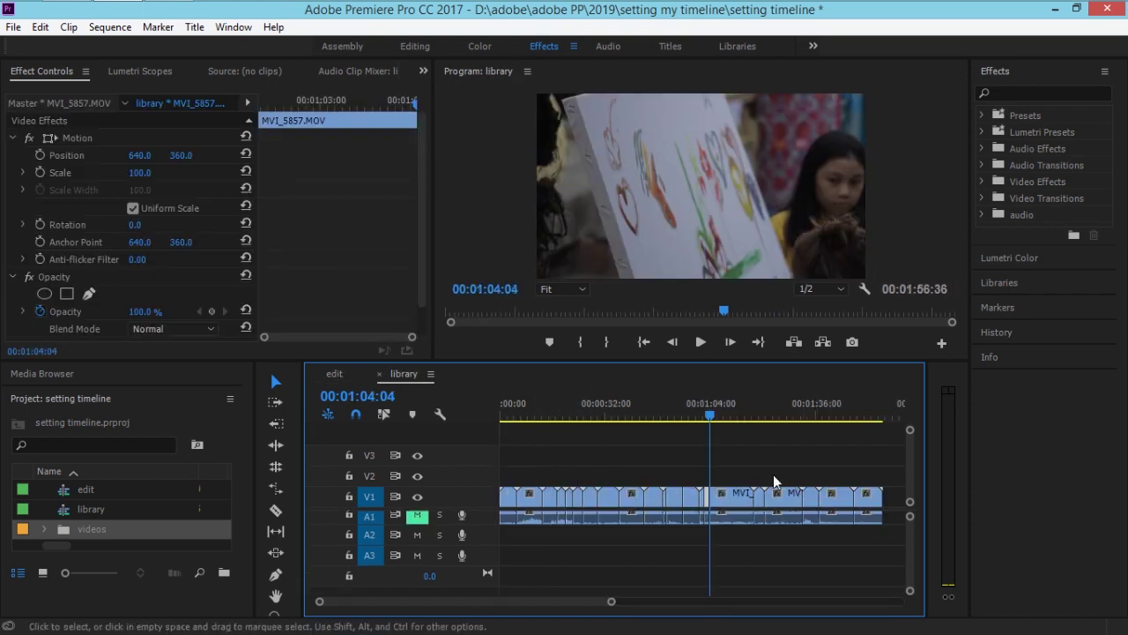
pyautogui.click(343, 372)
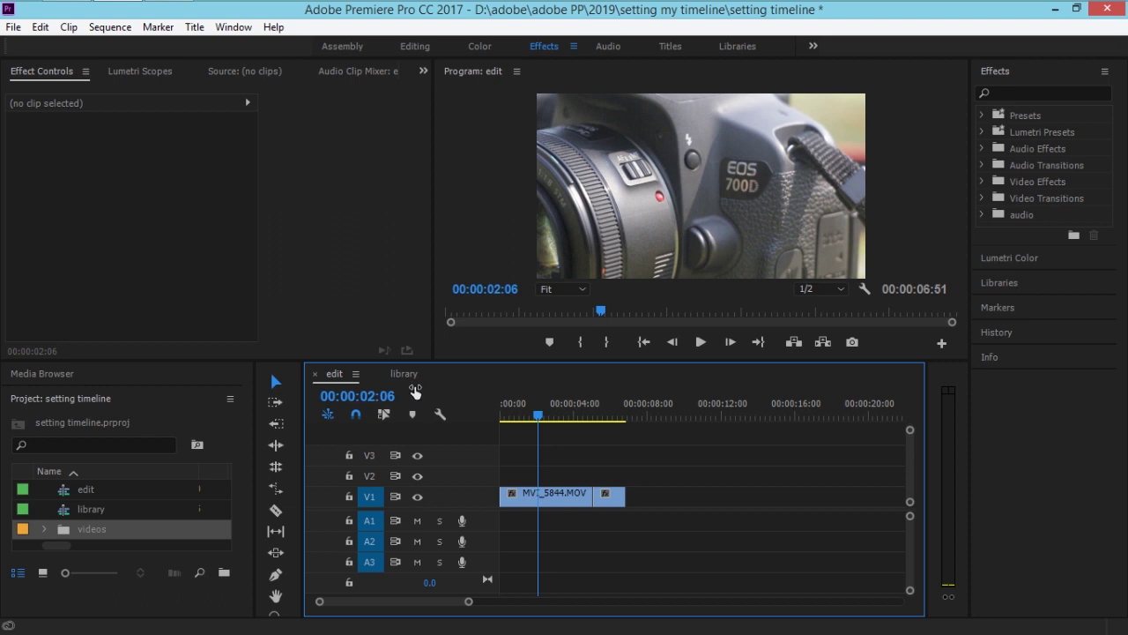
# Dock the library timeline below the edit timeline and scrub through both sequences.
pyautogui.moveTo(409, 374); pyautogui.dragTo(444, 604)
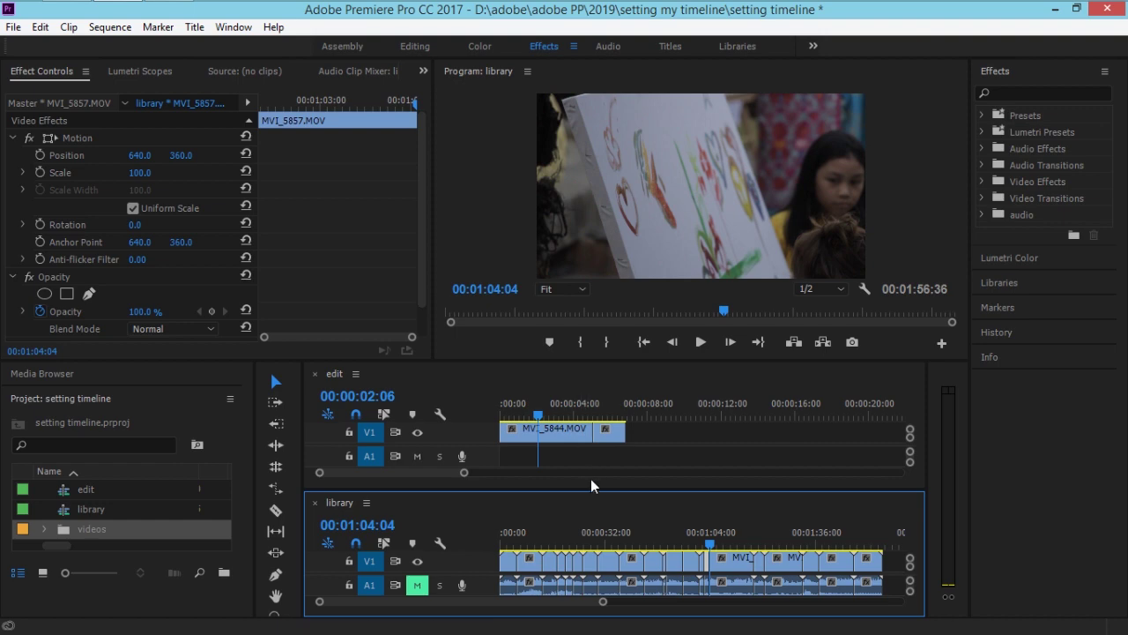
pyautogui.moveTo(599, 544); pyautogui.dragTo(674, 532)
pyautogui.moveTo(521, 404); pyautogui.dragTo(580, 402)
pyautogui.moveTo(663, 533); pyautogui.dragTo(717, 565)
# Regroup the library and edit timelines in one panel, with edit ahead of library.
pyautogui.moveTo(340, 506); pyautogui.dragTo(432, 368)
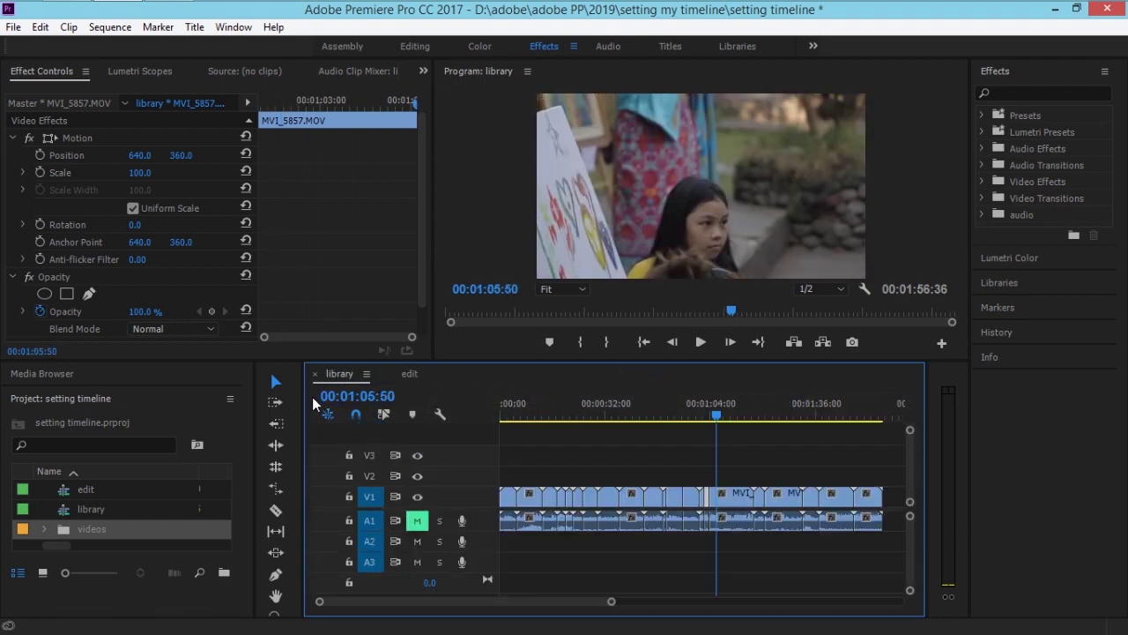
pyautogui.moveTo(332, 371); pyautogui.dragTo(436, 357)
pyautogui.click(332, 375)
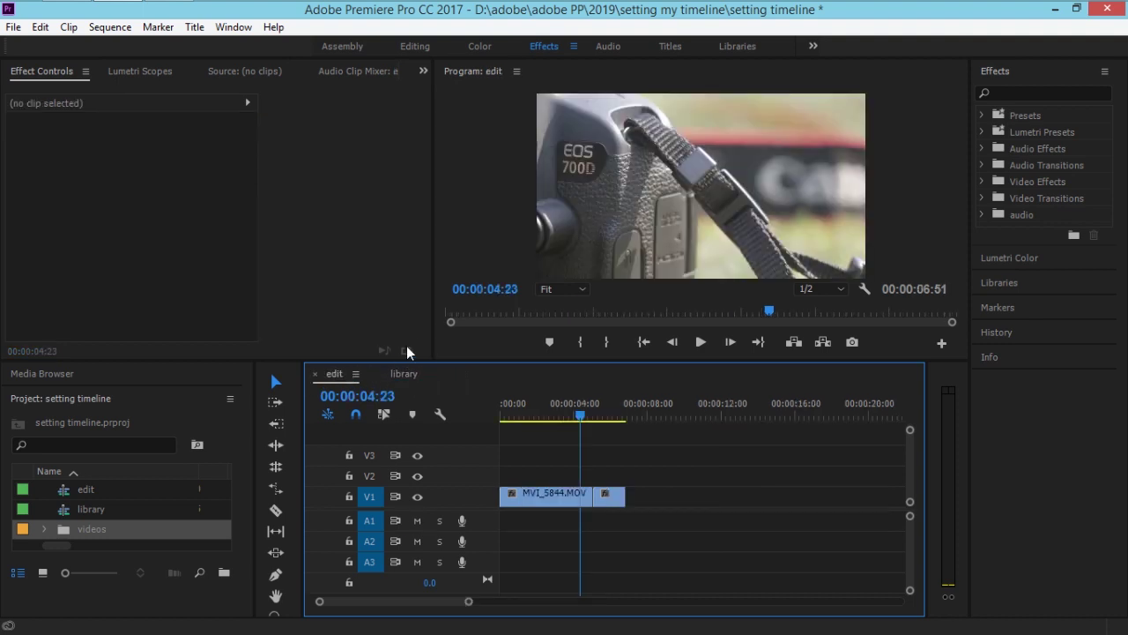
# Switch between the edit and library sequences and scrub the edit sequence to about 00:00:02:28.
pyautogui.click(402, 375)
pyautogui.click(335, 375)
pyautogui.moveTo(560, 406)
pyautogui.mouseDown()
pyautogui.moveTo(539, 409)
pyautogui.moveTo(601, 416)
pyautogui.moveTo(542, 414)
pyautogui.mouseUp()
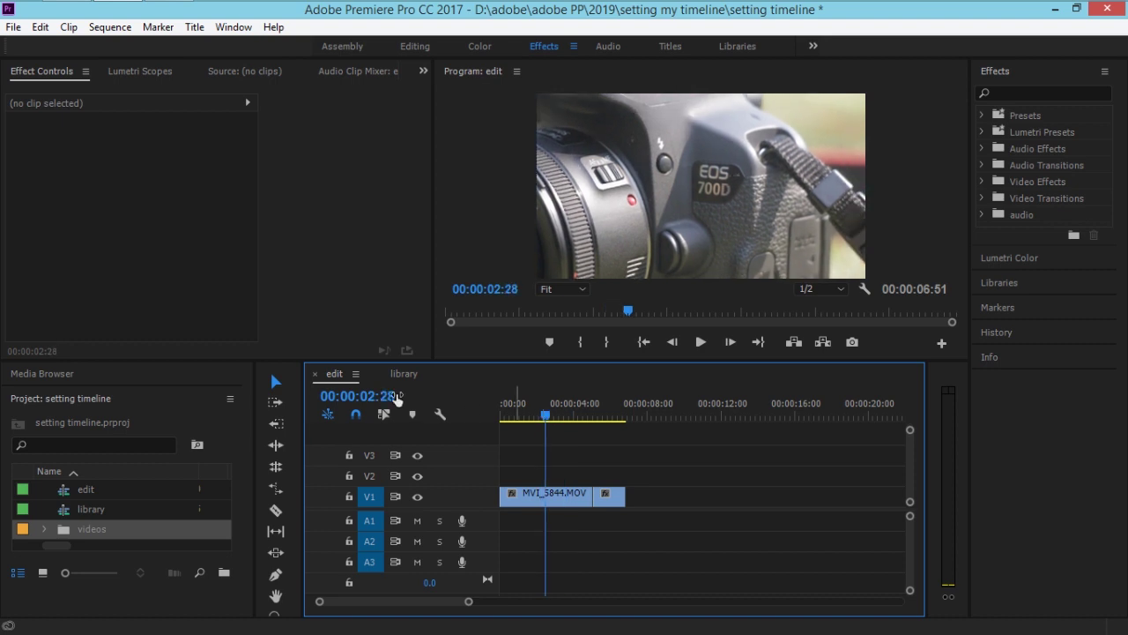
pyautogui.click(404, 374)
pyautogui.scroll(3, 641, 489)
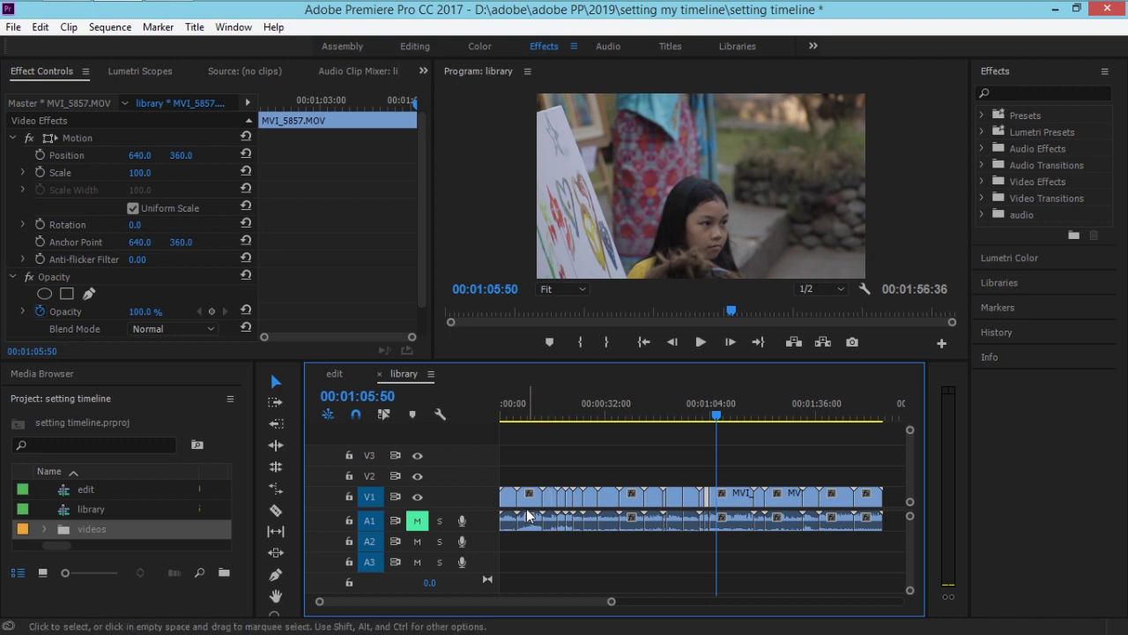
# Turn the output of tracks V1 and V2 off and back on in the library sequence, and compare it with the edit sequence.
pyautogui.click(417, 497)
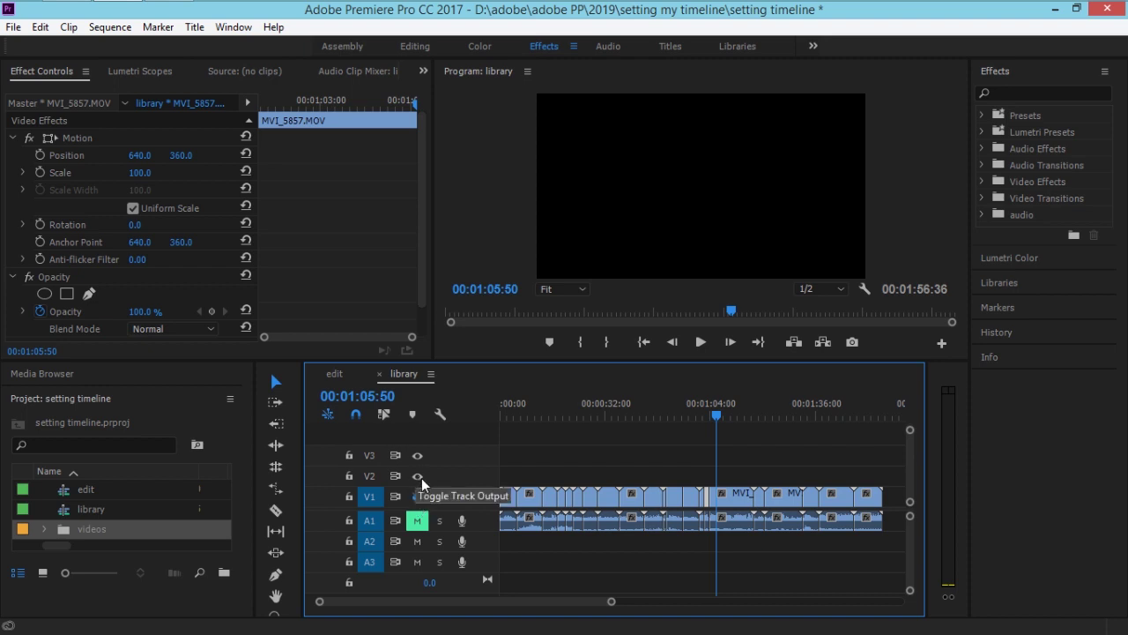
pyautogui.click(418, 494)
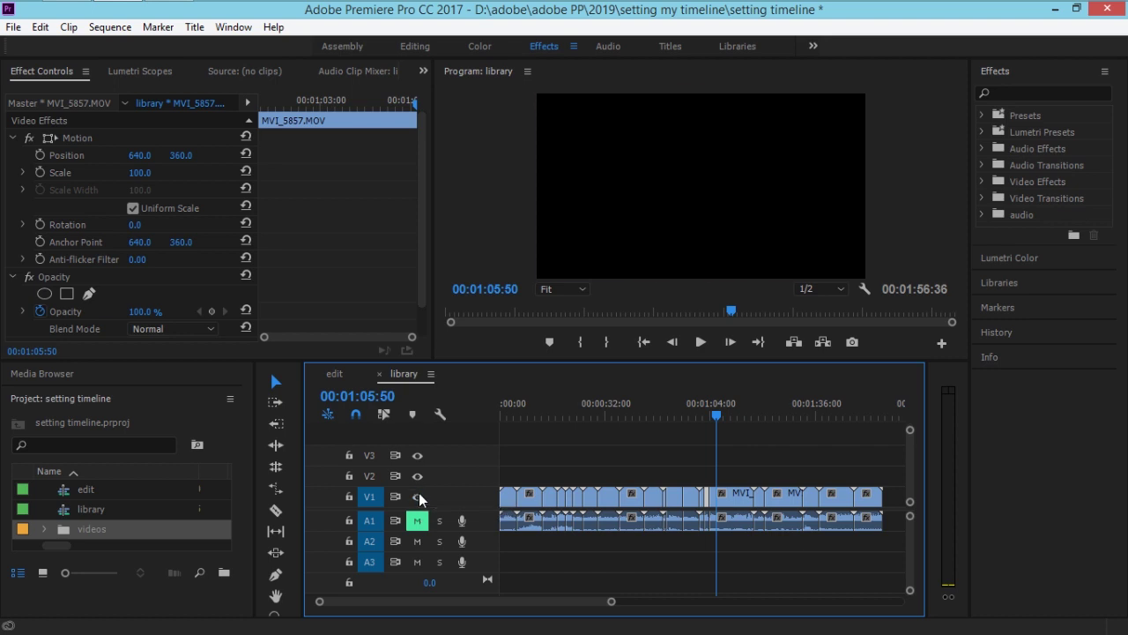
pyautogui.click(418, 477)
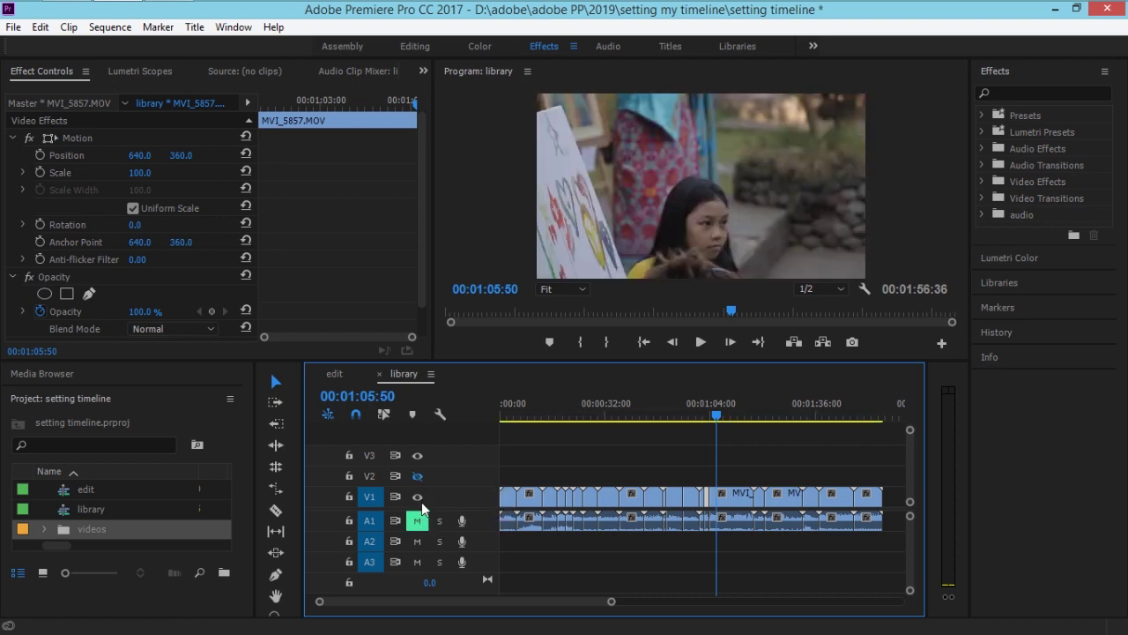
pyautogui.click(419, 477)
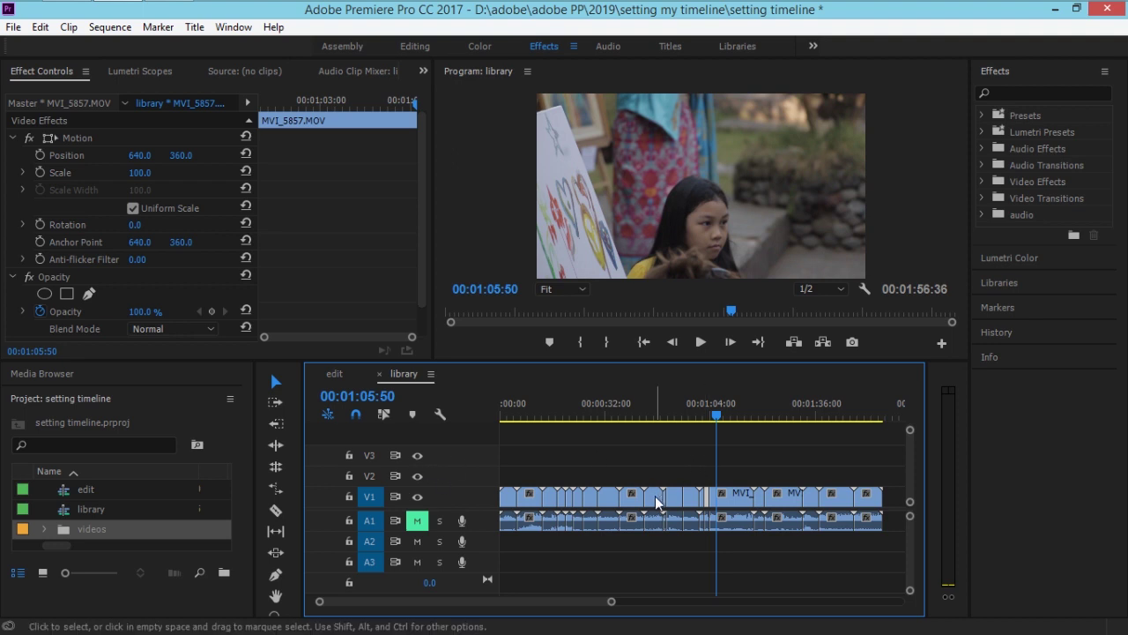
pyautogui.click(334, 374)
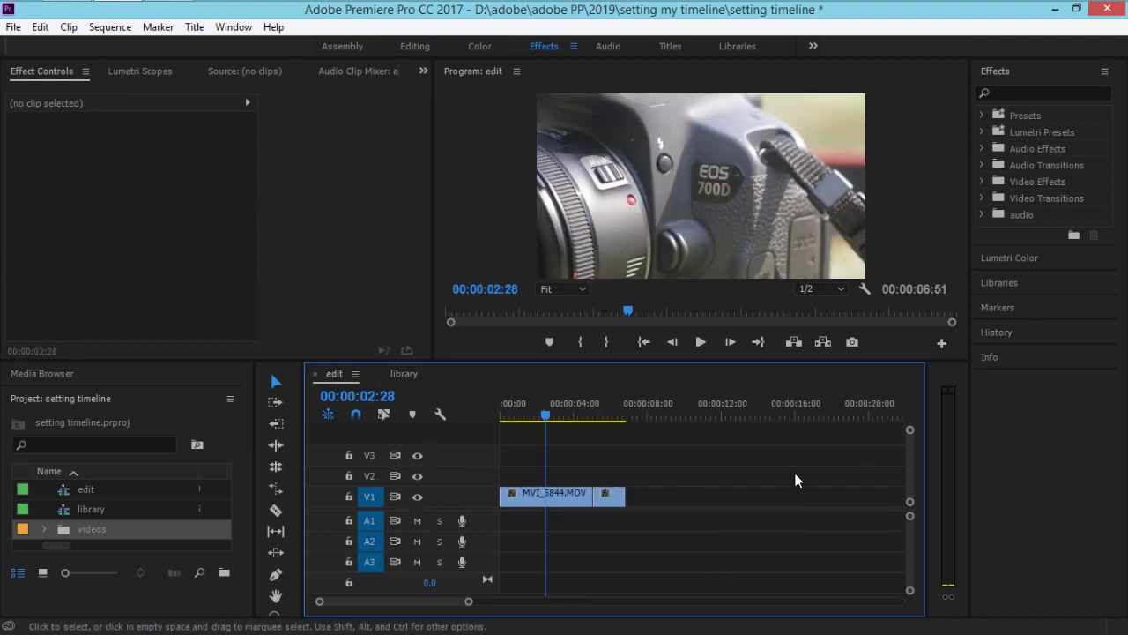
pyautogui.click(403, 374)
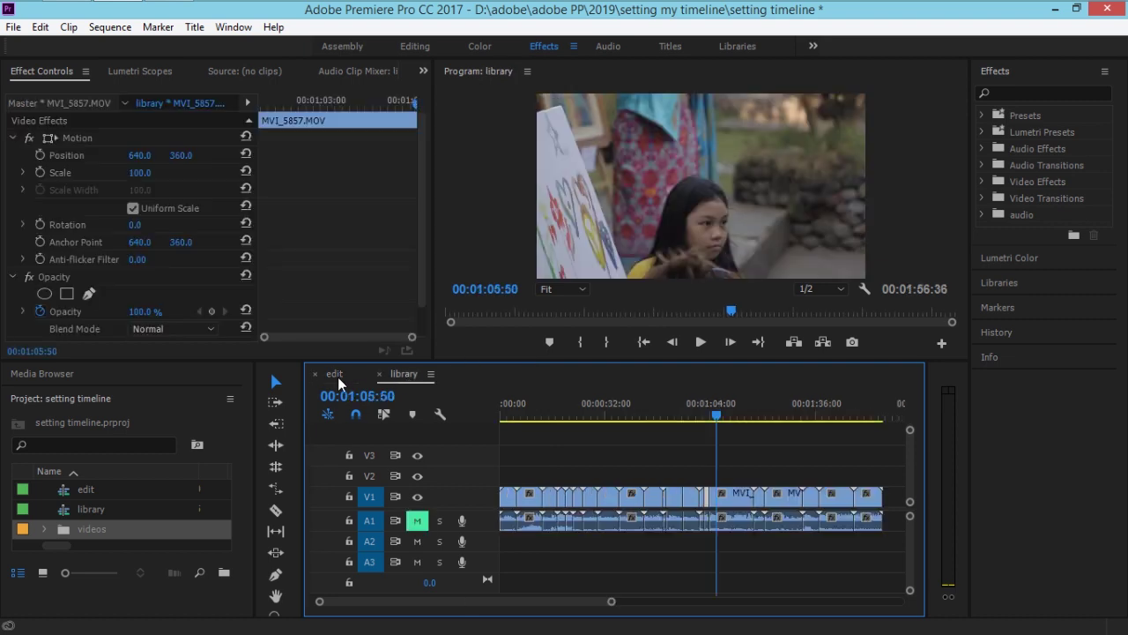